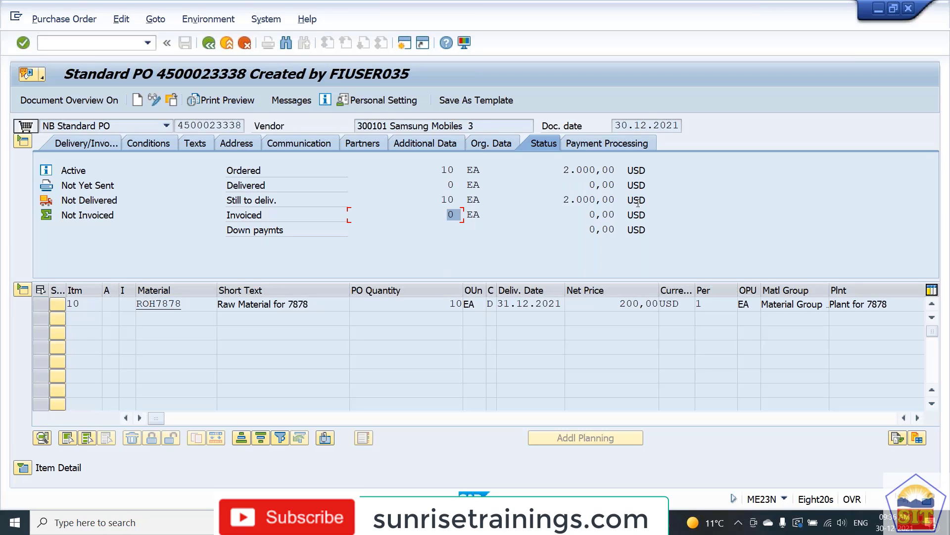
Step: Open the FTXP tax code maintenance transaction for country US
click(93, 43)
text(/nftxp)
key(Return)
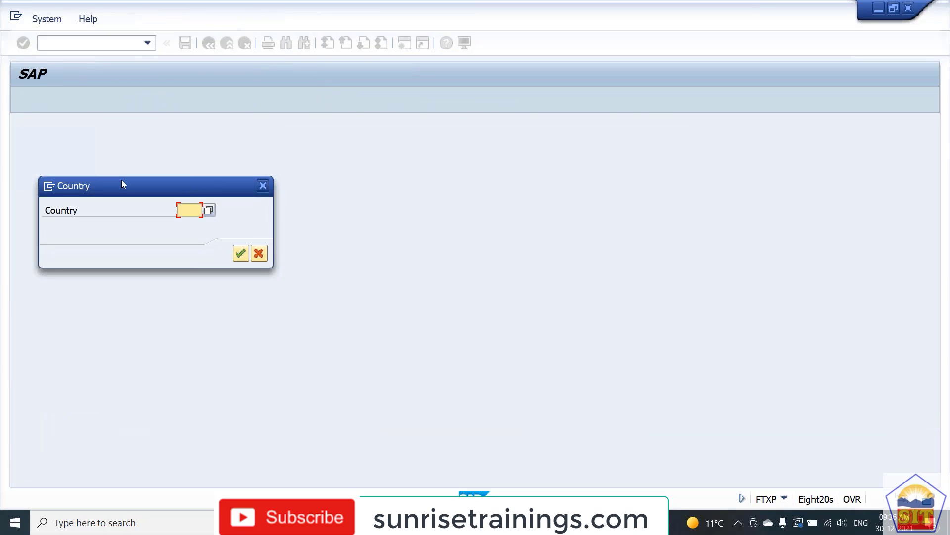
text(us)
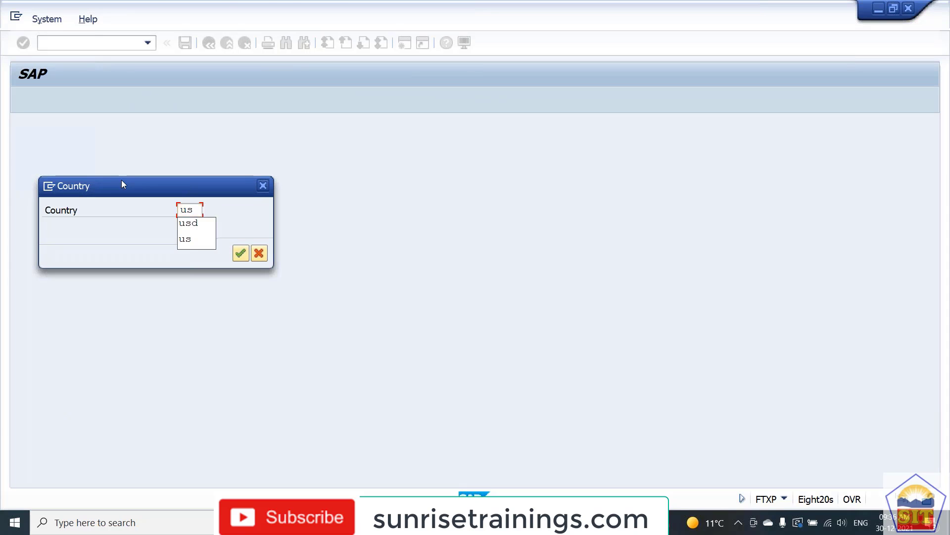
key(Return)
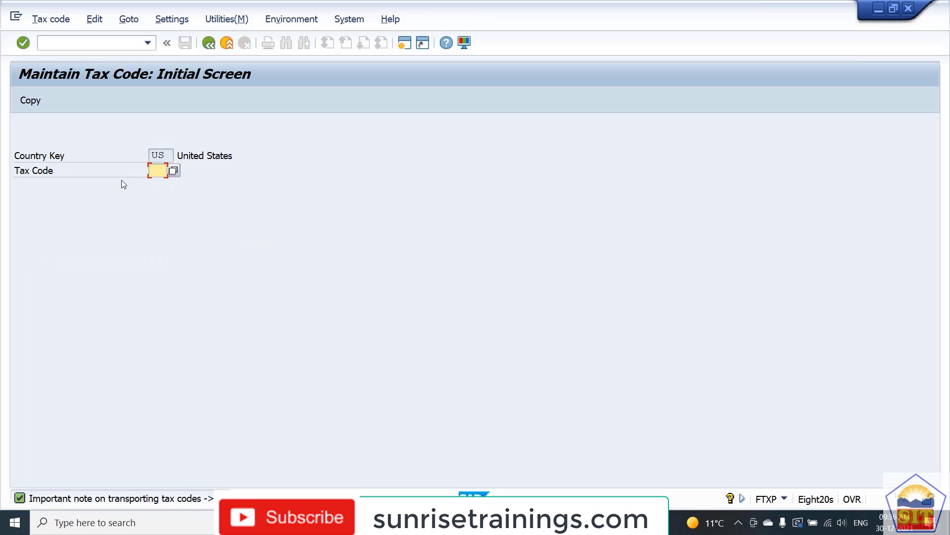
Step: View the tax rates of US tax code V0 and return to the initial screen
text(v0)
key(Return)
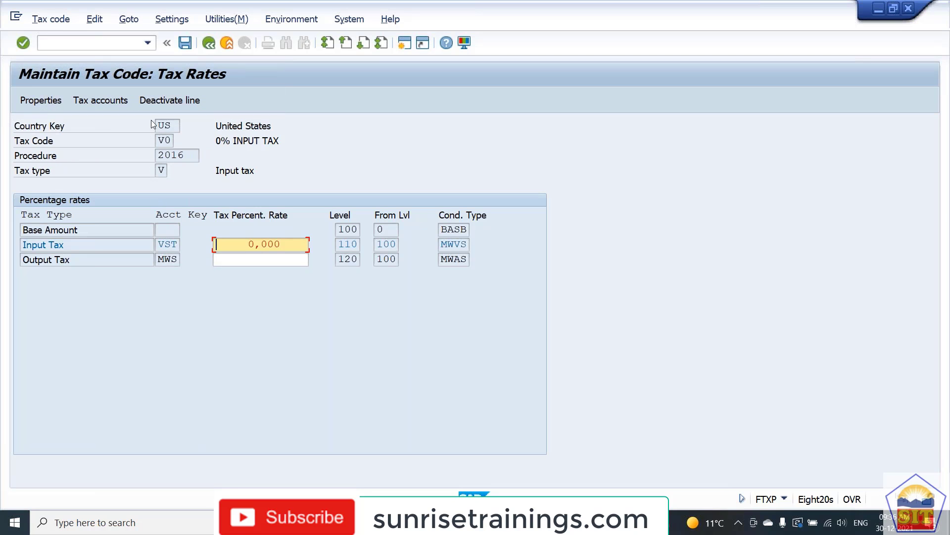
click(208, 44)
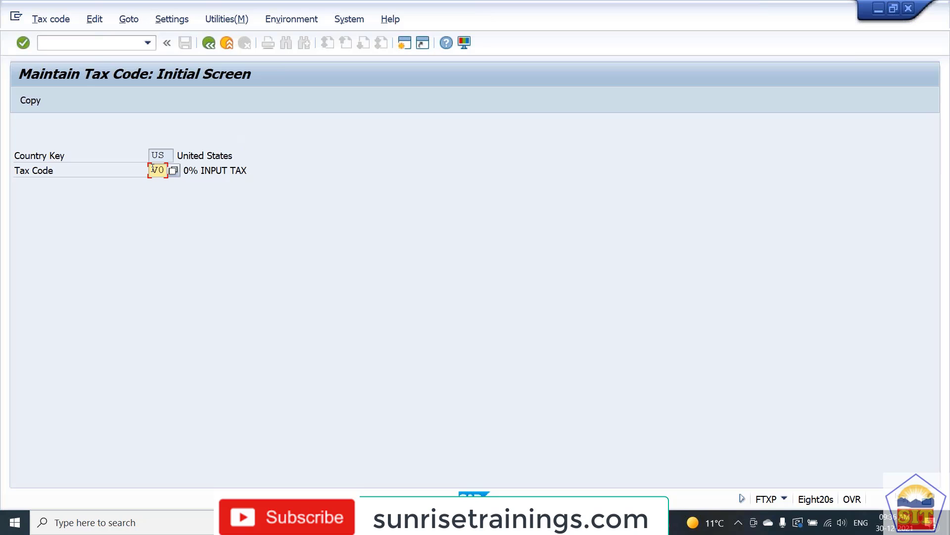
Step: Create US tax code 78 with the description 7% Input Tax and tax type V (Input tax)
key(Return)
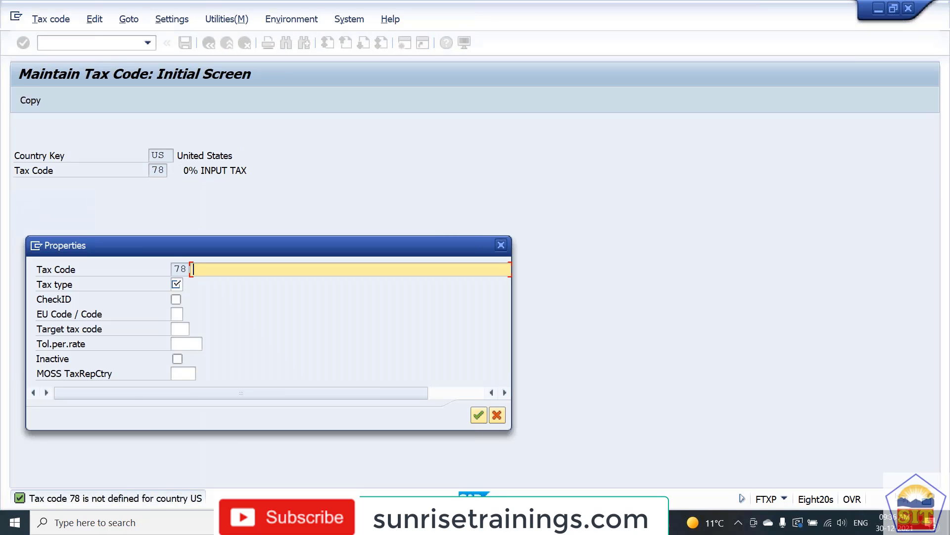
text(7% Input Tax)
key(Tab)
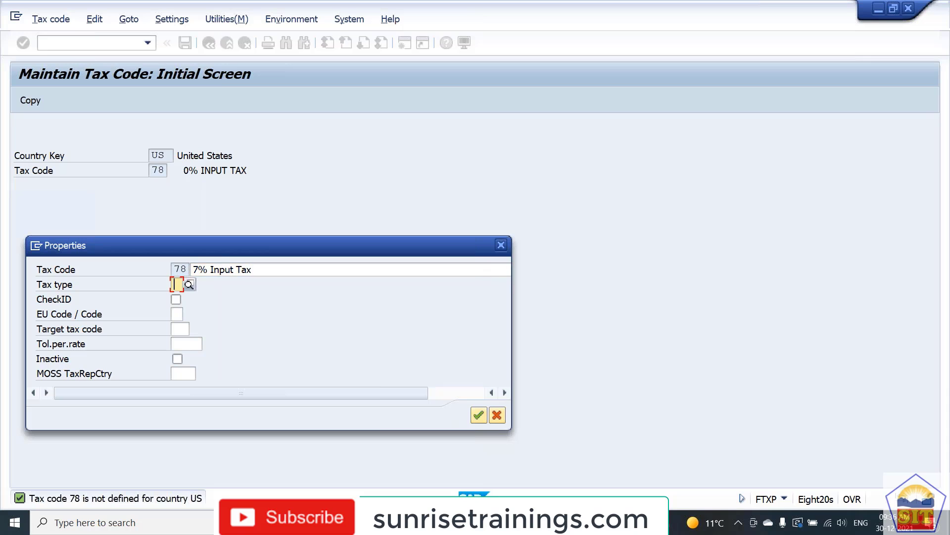
click(188, 286)
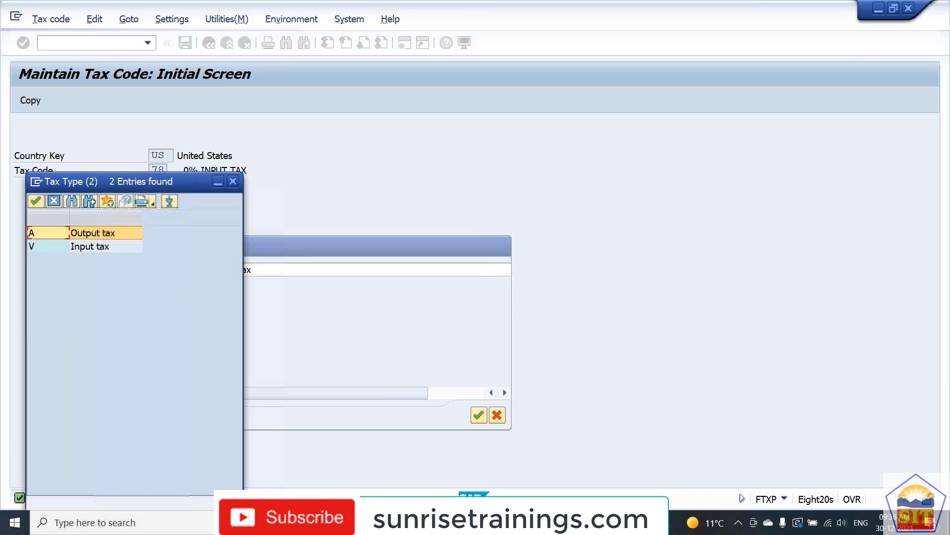
double_click(84, 248)
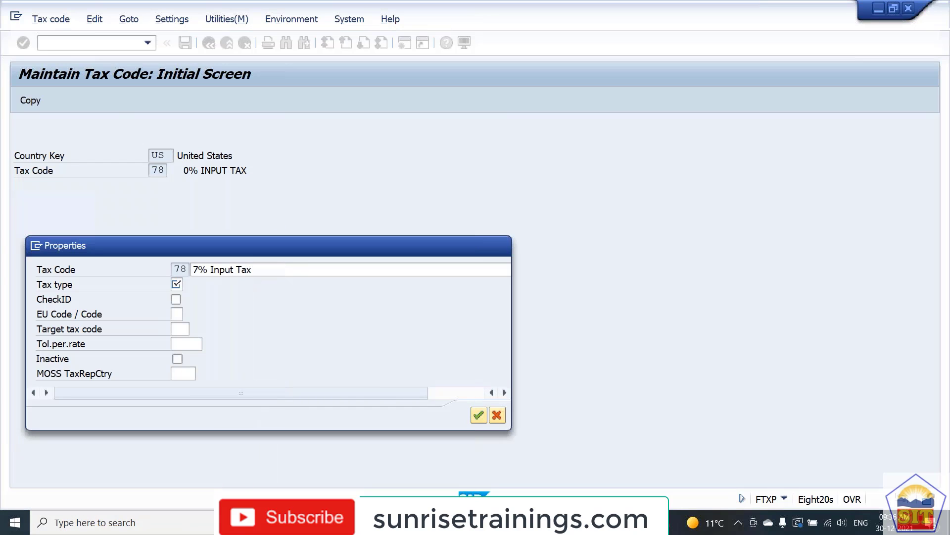
key(Return)
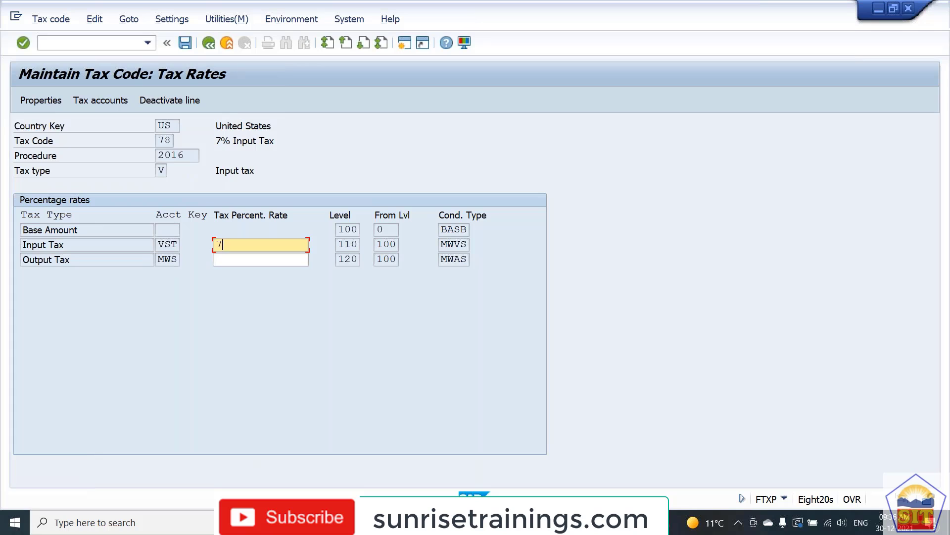
Step: Set the Input Tax percentage rate of tax code 78 to 7 and save the tax code
text(7)
key(Return)
key(ctrl+s)
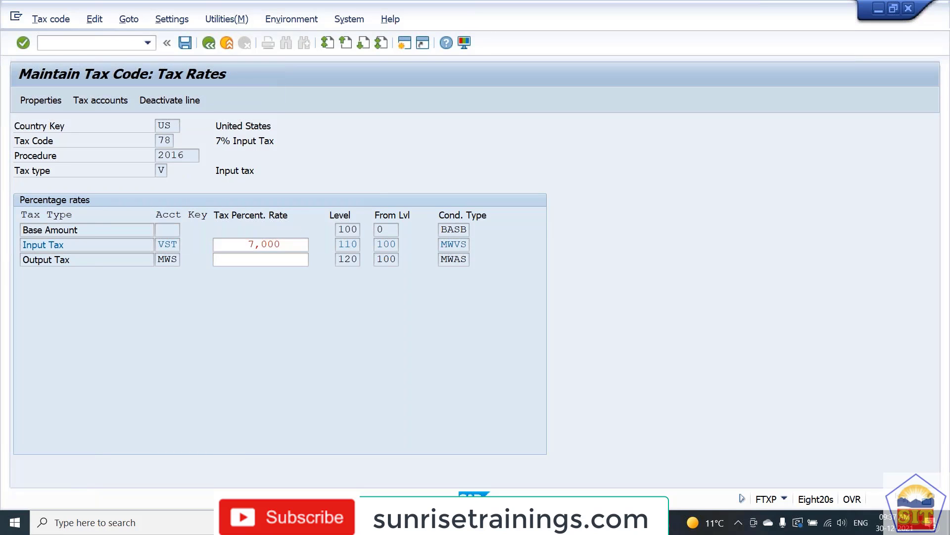
Step: Open the MIGO goods movement transaction from the tax code screen
click(100, 44)
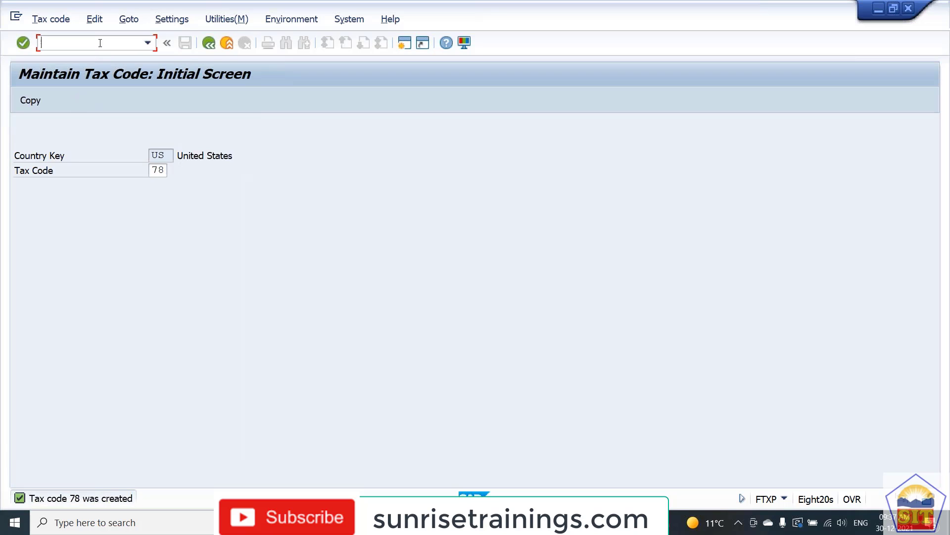
text(/nmigo)
key(Return)
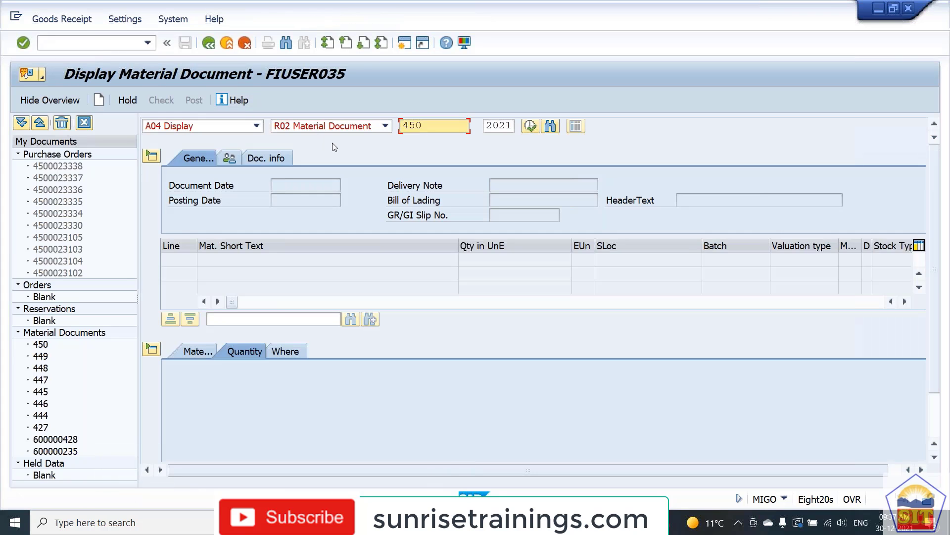
Step: Return to the Samsung Mobiles purchase order, open the invoice details of item 10 and make the order editable
click(94, 43)
text(/nmb5b)
key(Return)
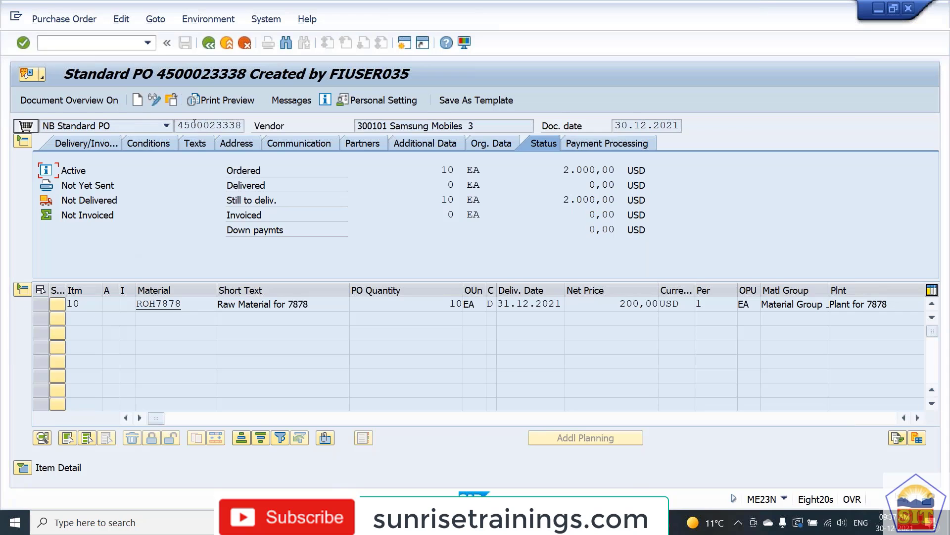
drag(197, 125, 243, 126)
click(22, 467)
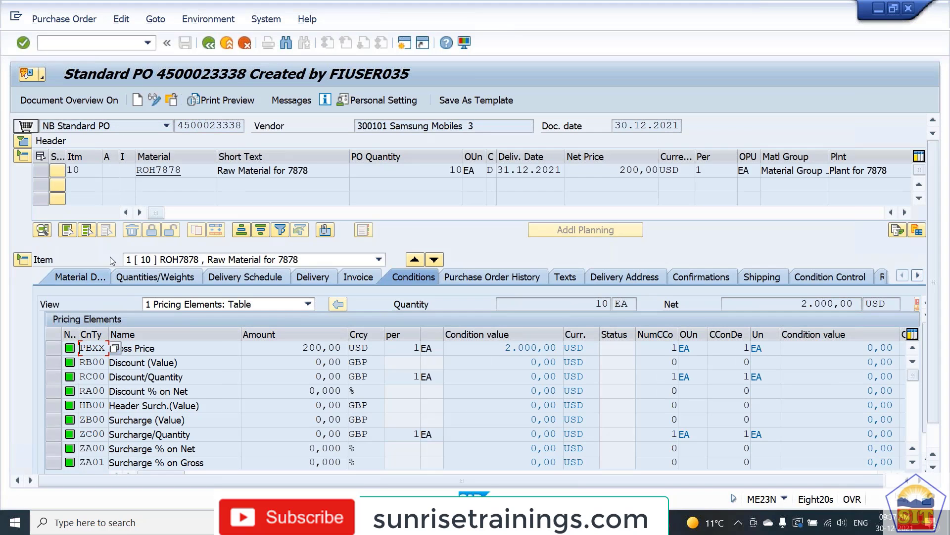
click(358, 277)
click(484, 365)
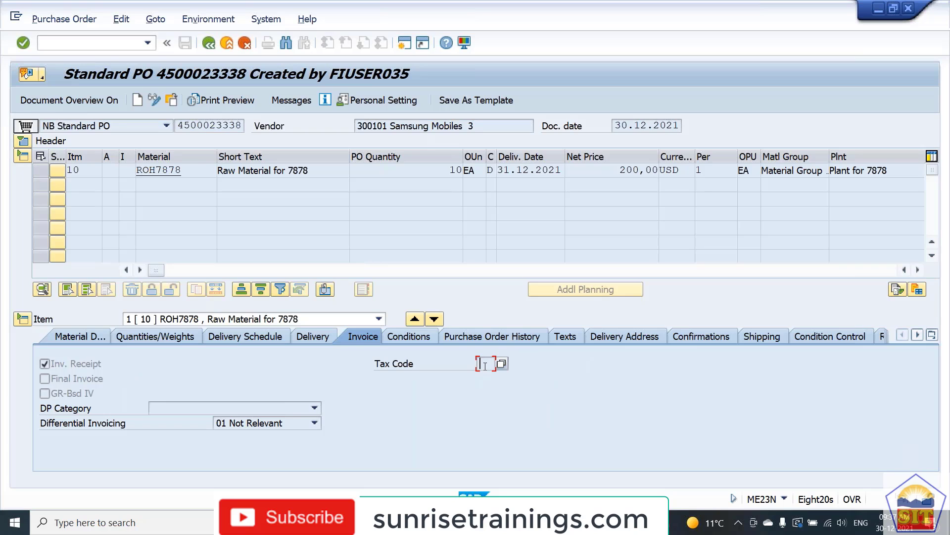
click(64, 19)
click(53, 72)
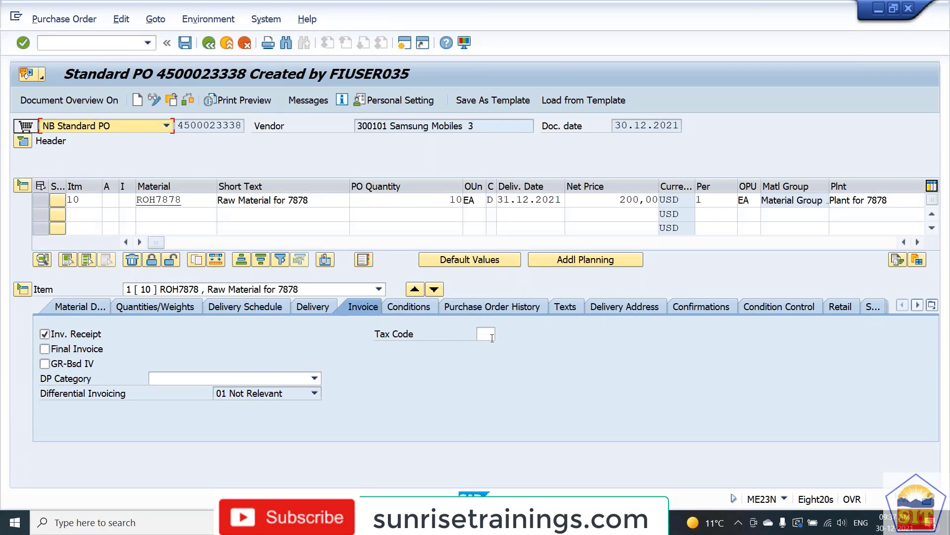
Step: Try to assign tax code V7 to item 10 of the purchase order
click(485, 335)
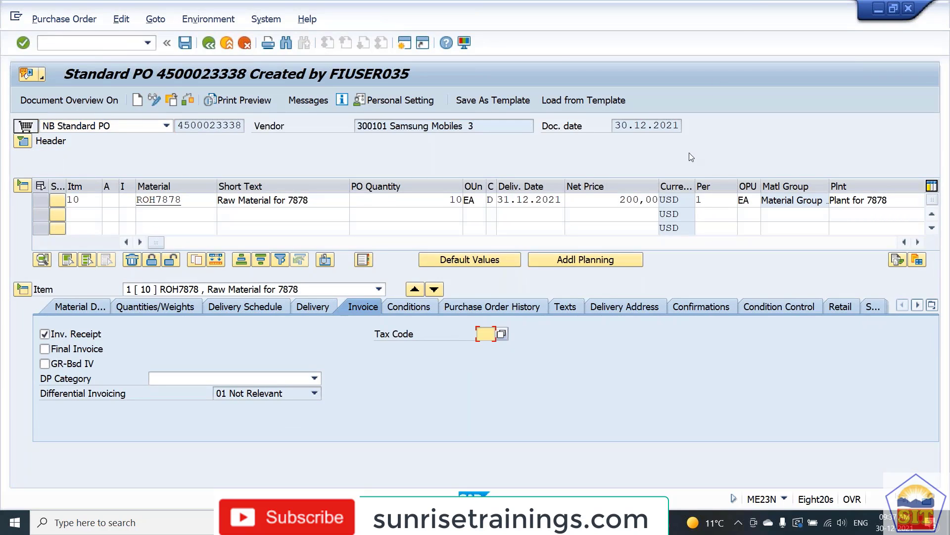
key(Return)
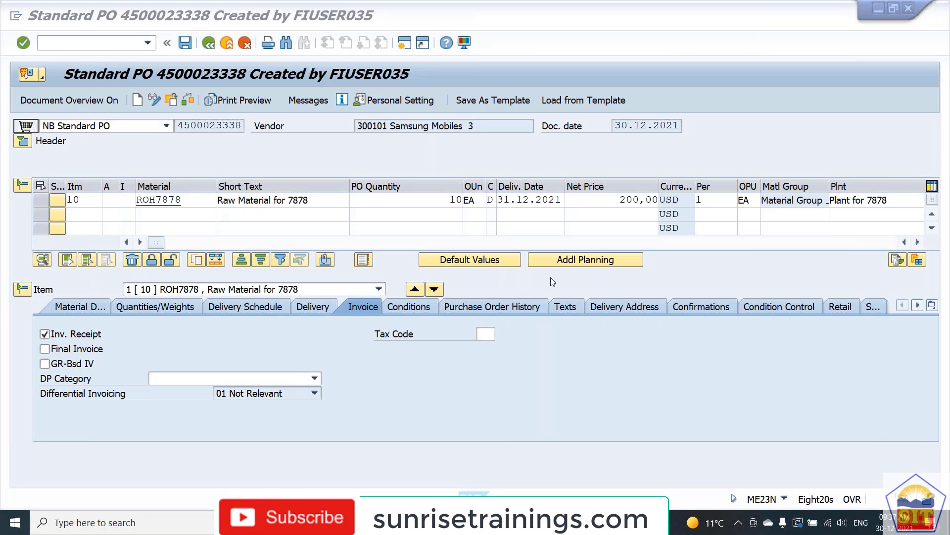
click(489, 335)
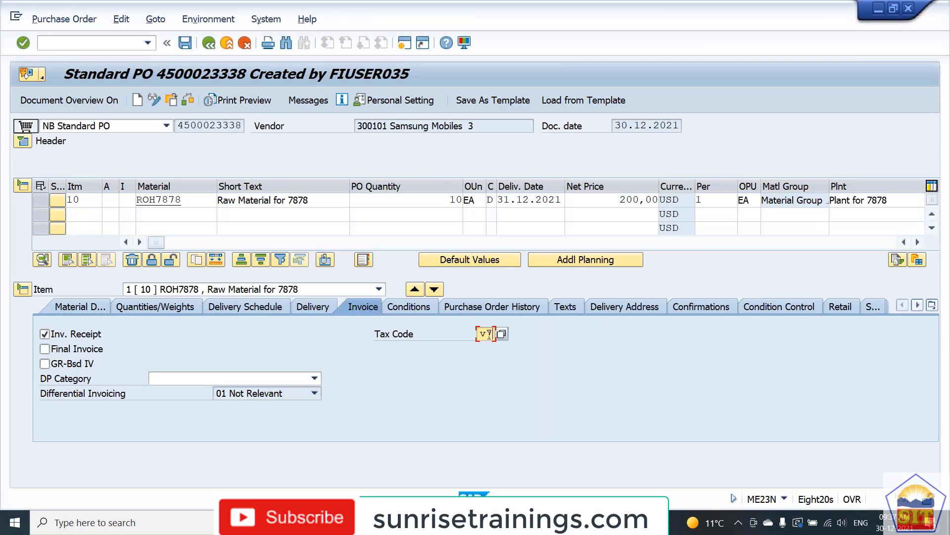
key(Return)
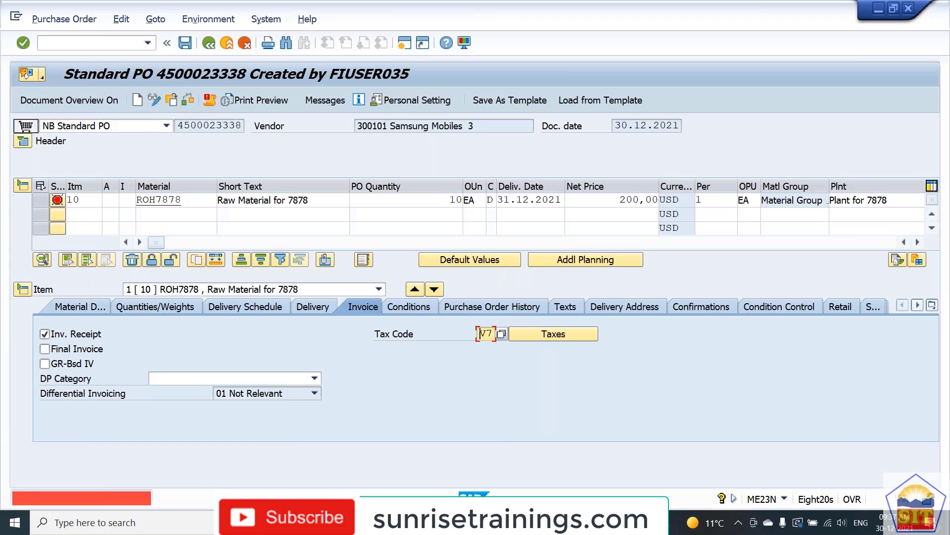
Step: Set the tax code of purchase order item 10 to 78 and save the purchase order
text(78)
key(Return)
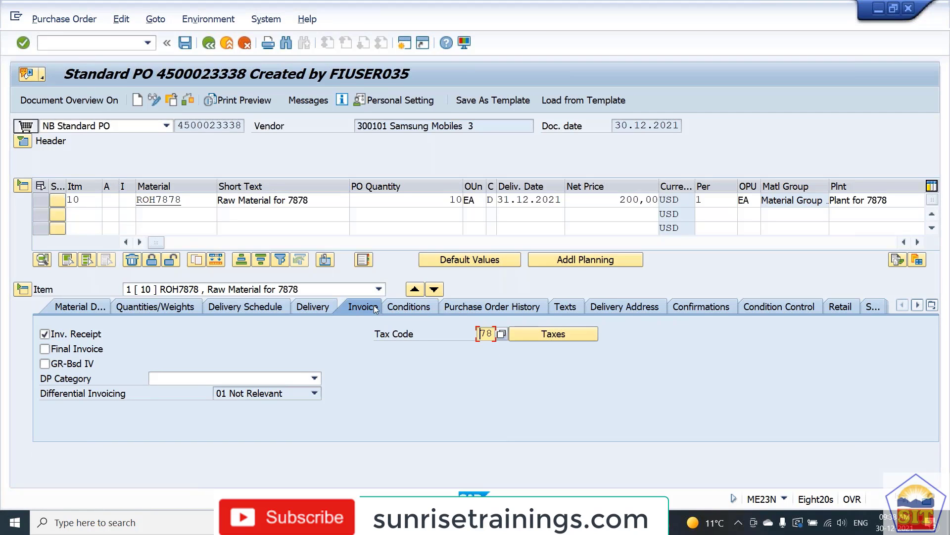
click(189, 102)
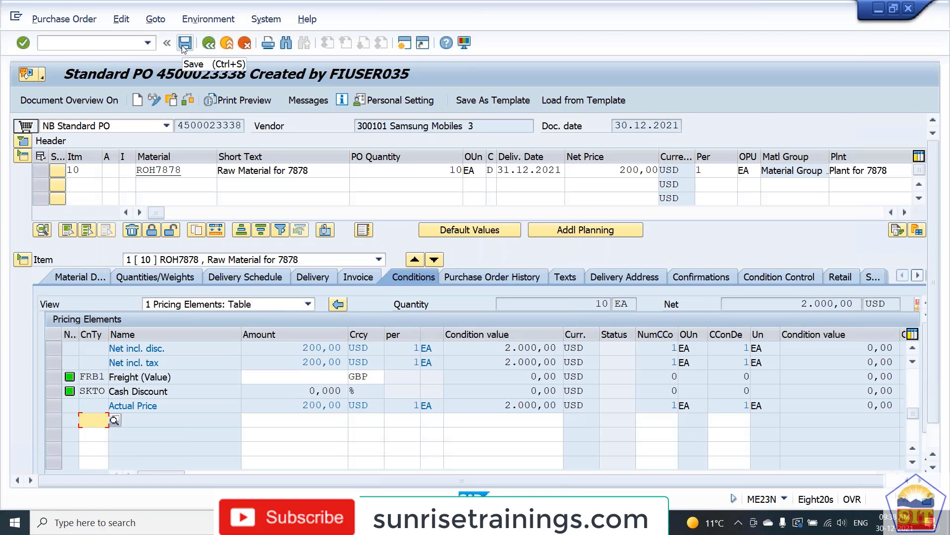
click(183, 46)
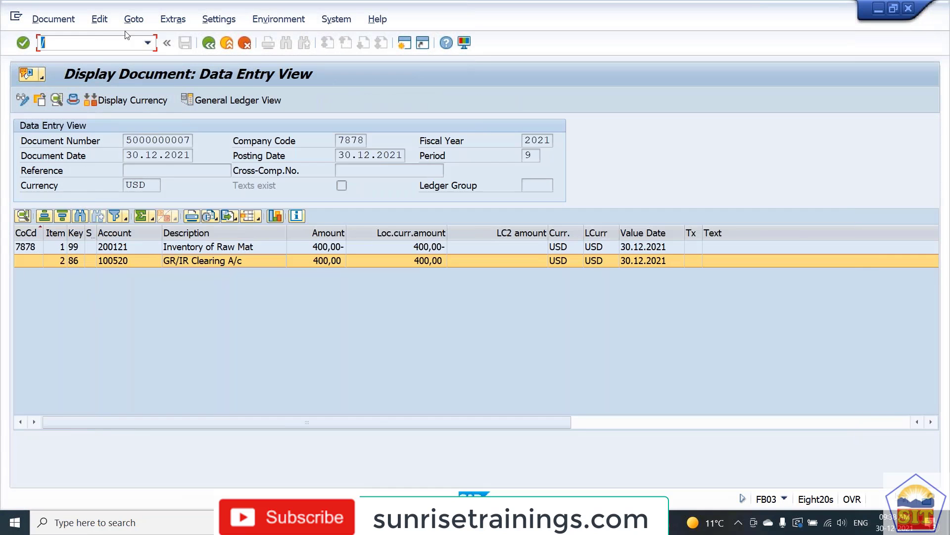
Step: Open MIGO in the session showing the accounting document and choose A01 Goods Receipt for a purchase order
text(nmigo)
key(Return)
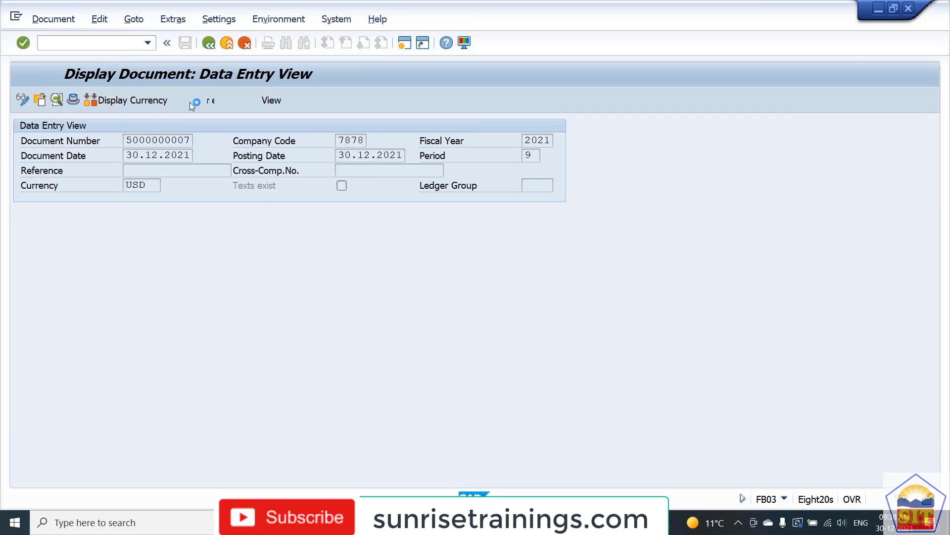
click(219, 126)
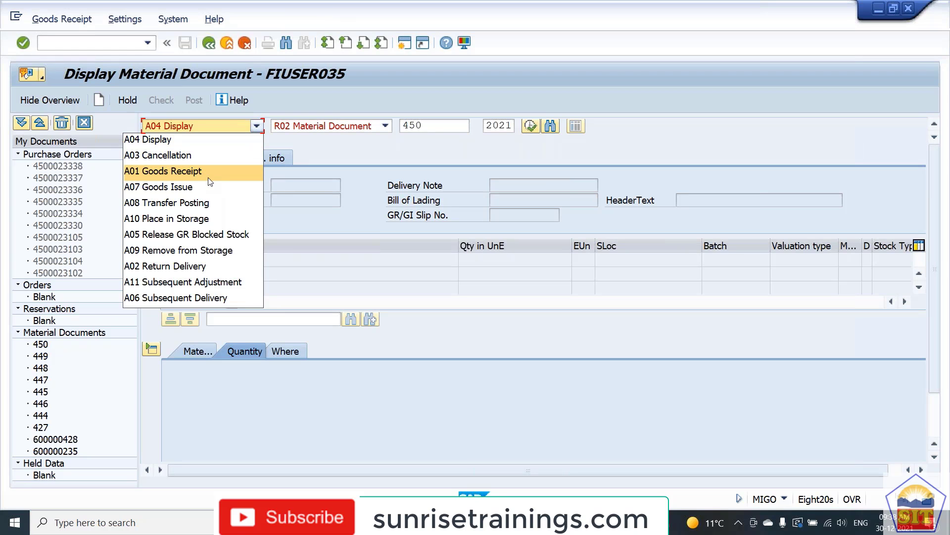
key(Escape)
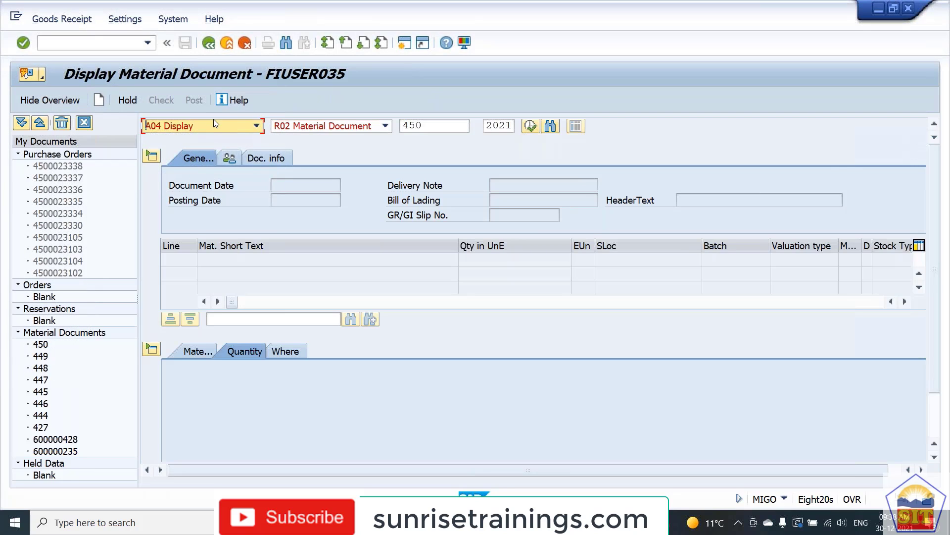
click(214, 124)
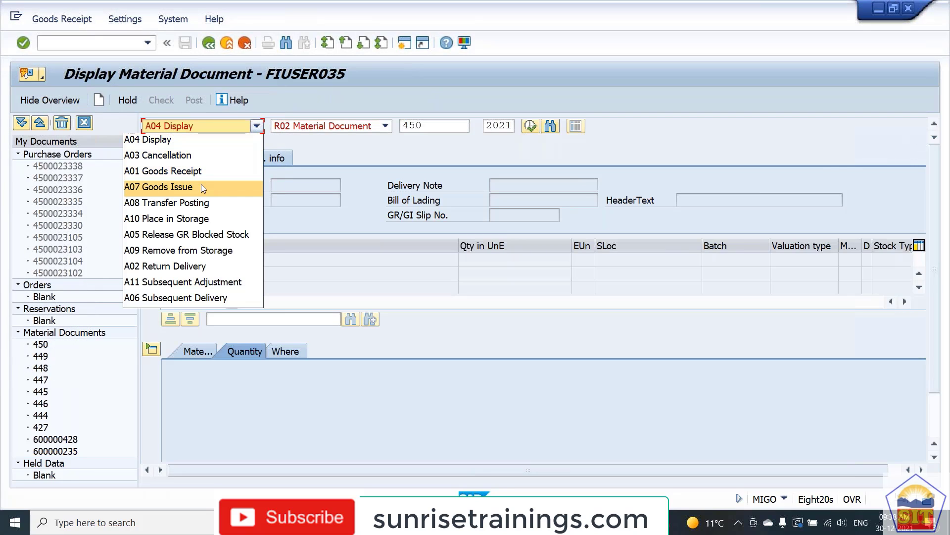
click(209, 172)
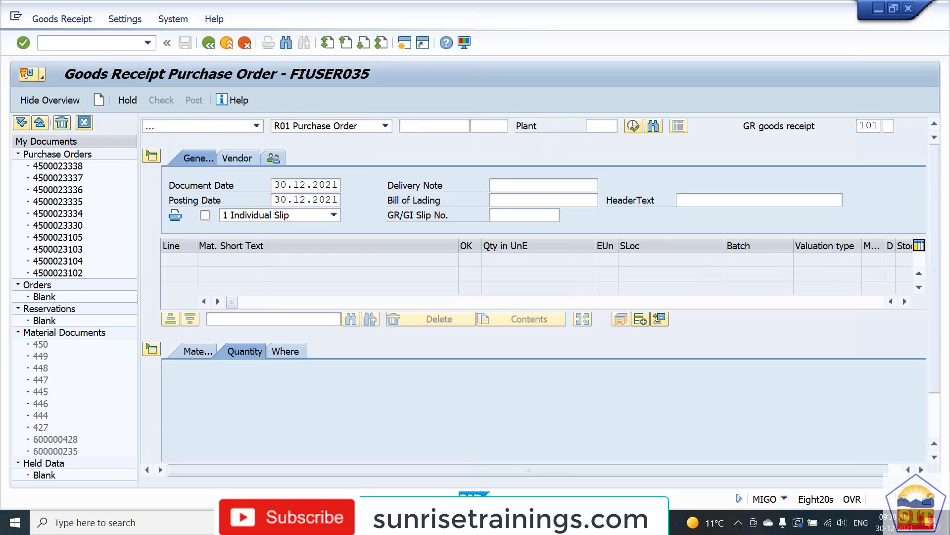
click(411, 125)
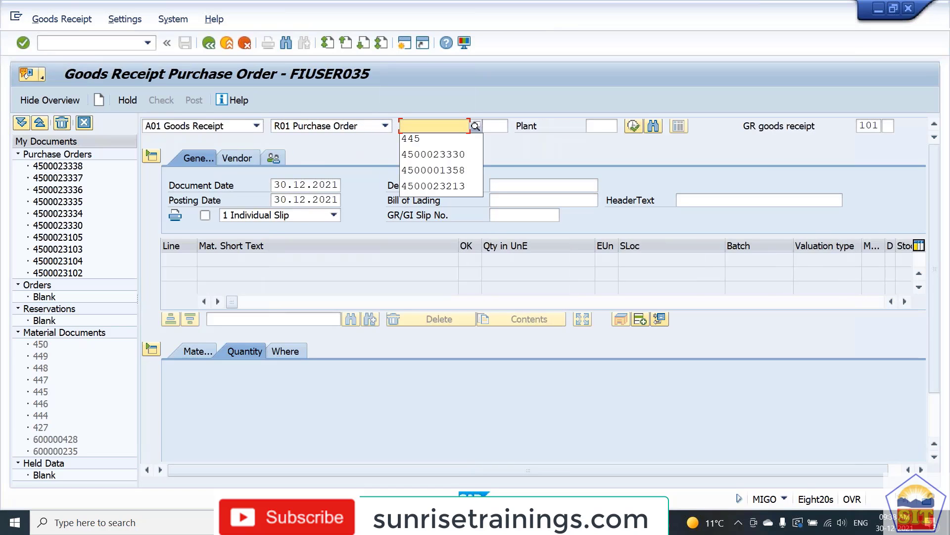
key(Down)
key(Return)
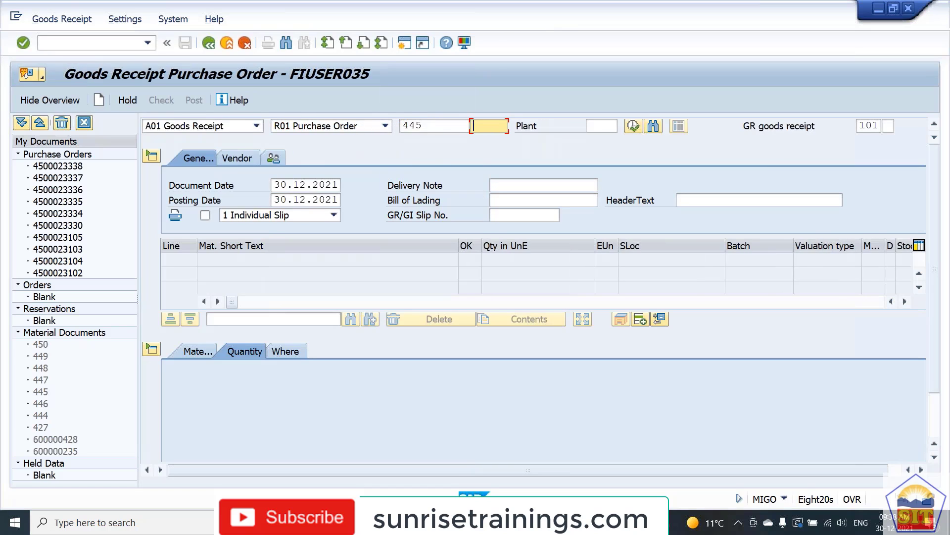
key(BackSpace)
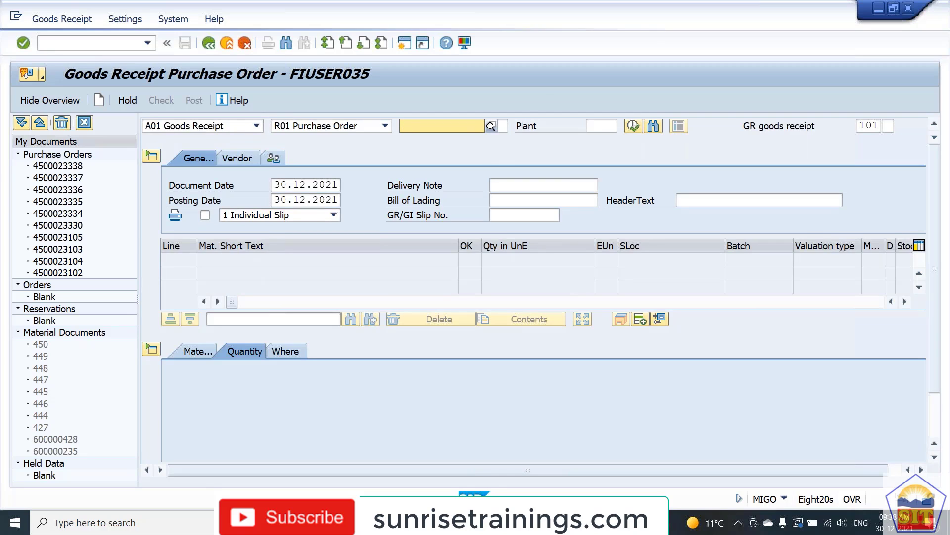
key(Down)
key(BackSpace)
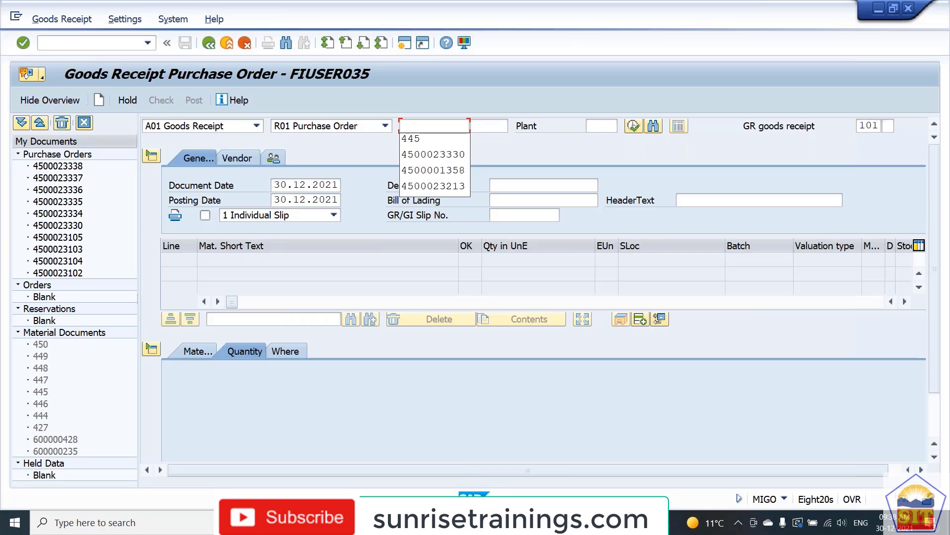
Step: Load the Samsung Mobiles raw material purchase order into the goods receipt
key(Escape)
key(Down)
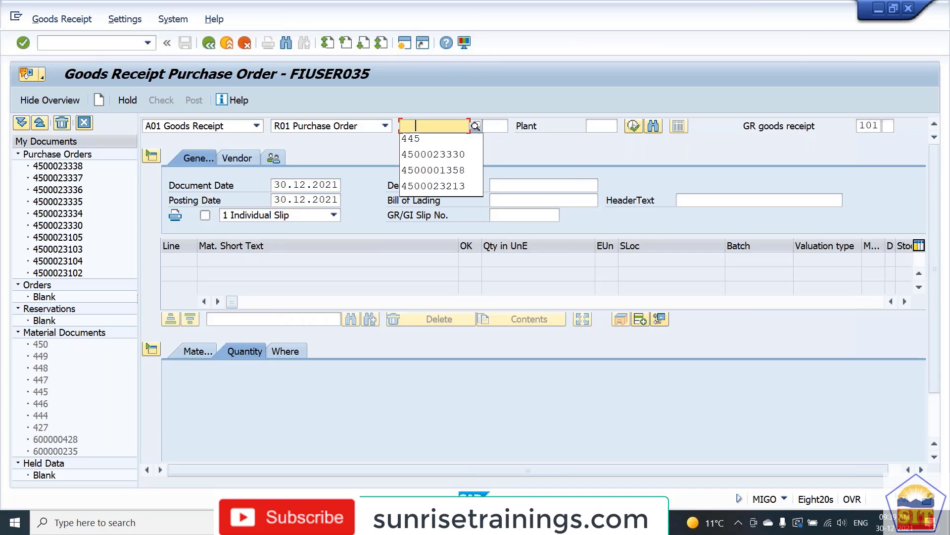
key(Down)
key(Return)
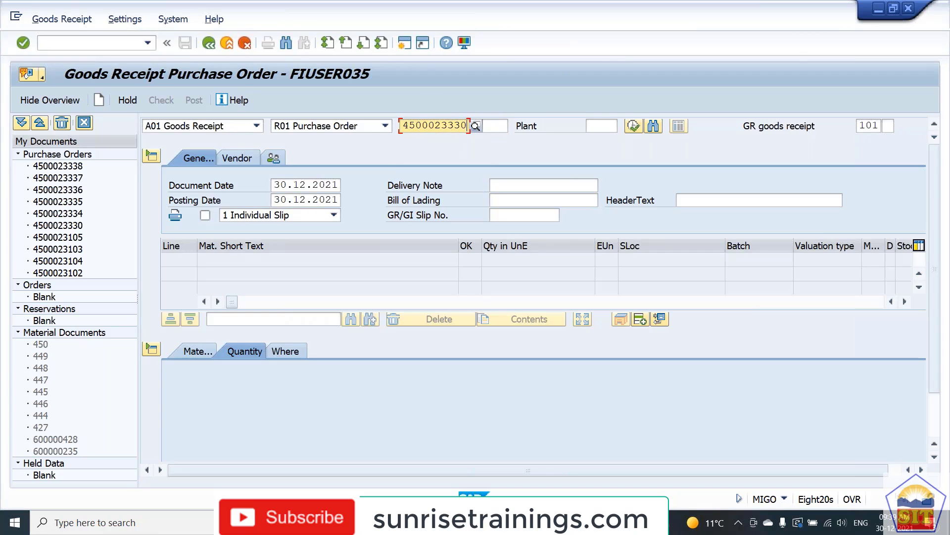
key(BackSpace)
text(8)
key(Return)
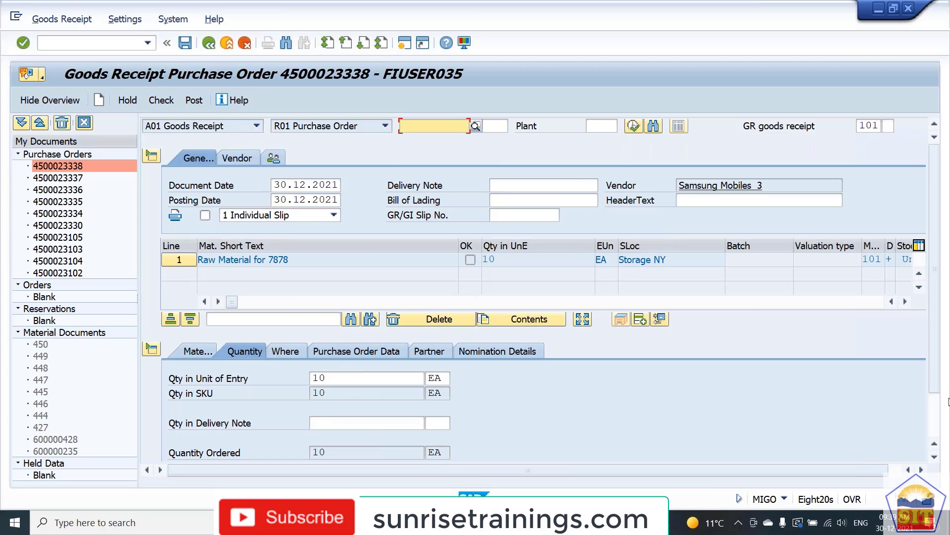
Step: Mark the raw material line as Item OK, then check and post the goods receipt
scroll(390, 403, down, 2)
click(212, 453)
click(167, 104)
click(192, 101)
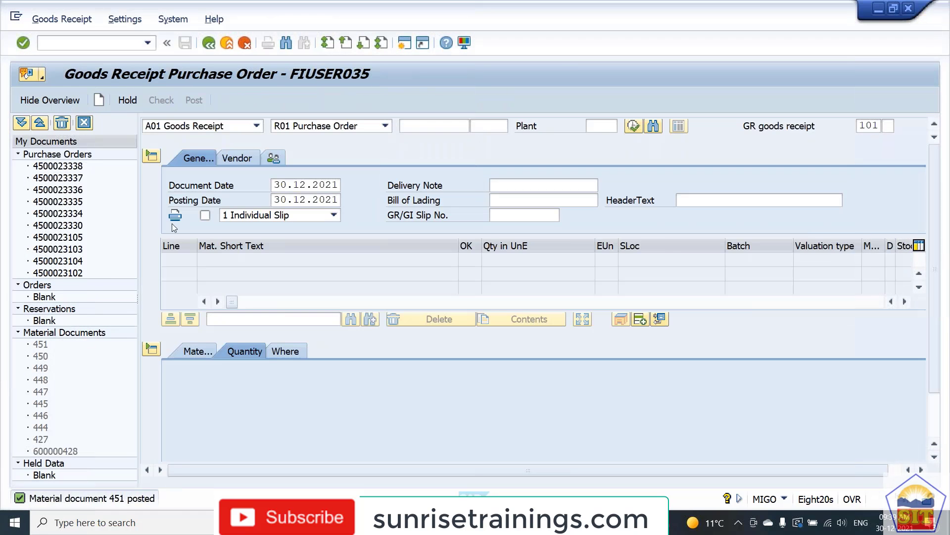
Step: Display the posted material document in MIGO using A04 Display and open its accounting document
click(257, 126)
click(195, 154)
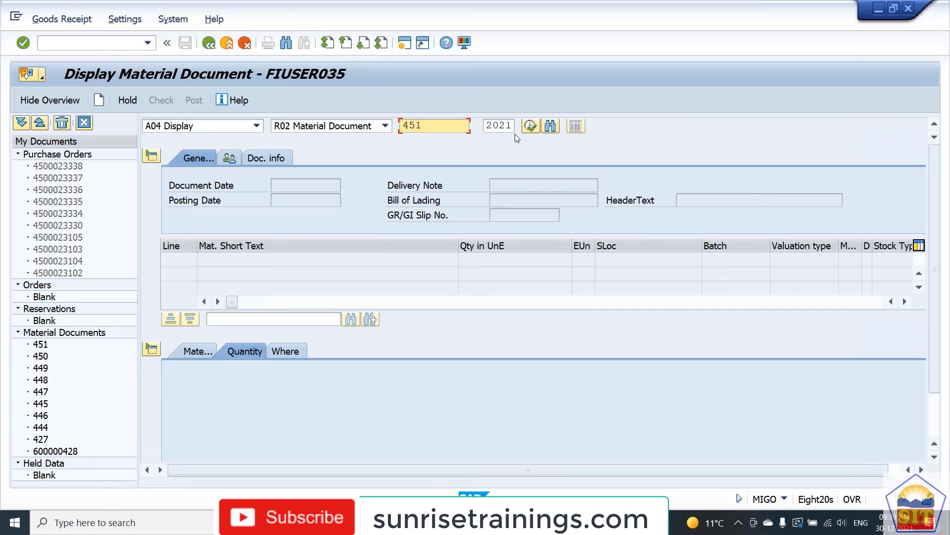
click(530, 128)
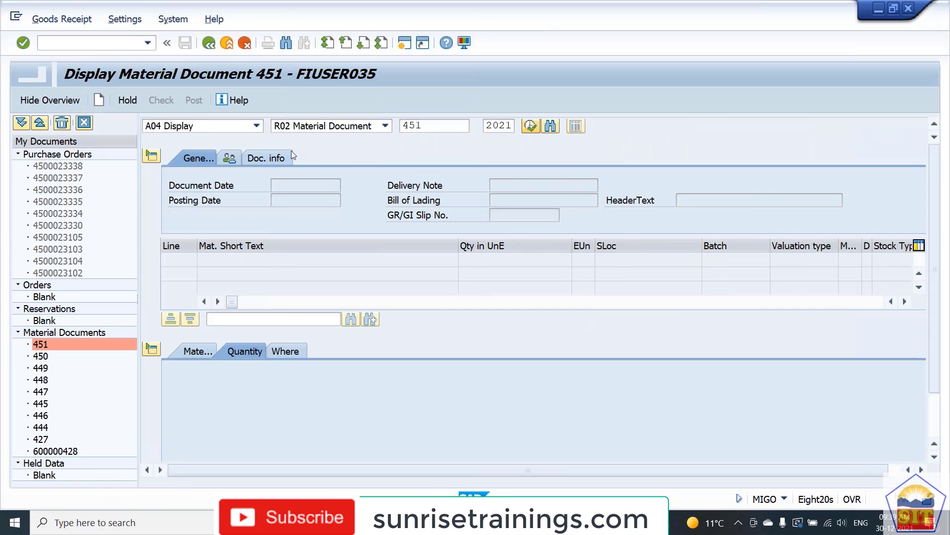
click(312, 157)
click(670, 190)
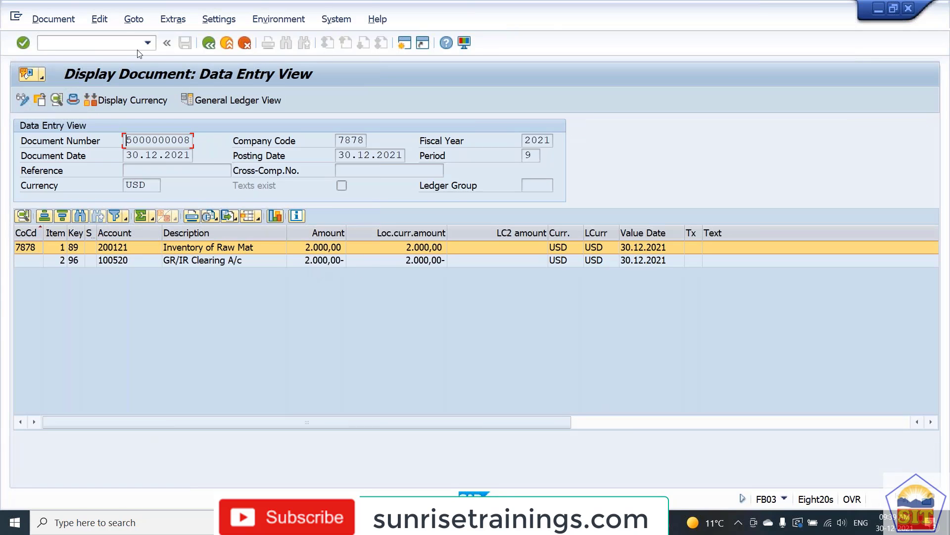
Step: Switch to the incoming invoice session and restart MIRO
click(111, 42)
key(alt+Tab)
key(alt+Tab)
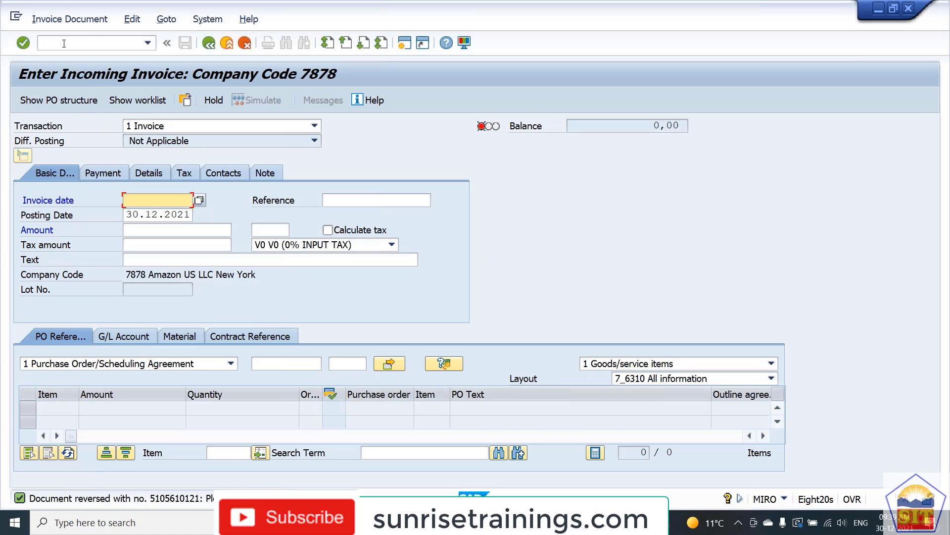
click(64, 43)
text(/nmiro)
key(Return)
Step: Switch to the purchase order session, bring up the item details and reload the same purchase order
key(alt+Tab)
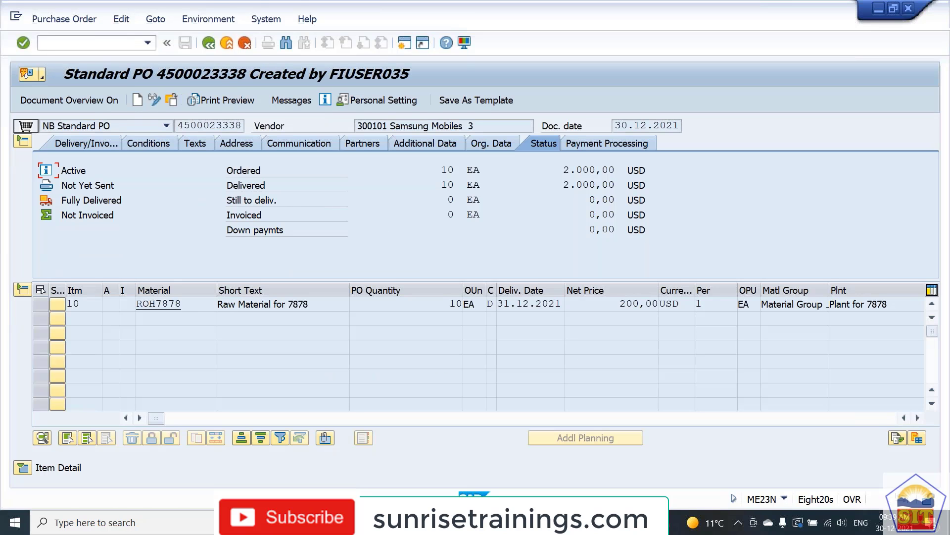
click(22, 293)
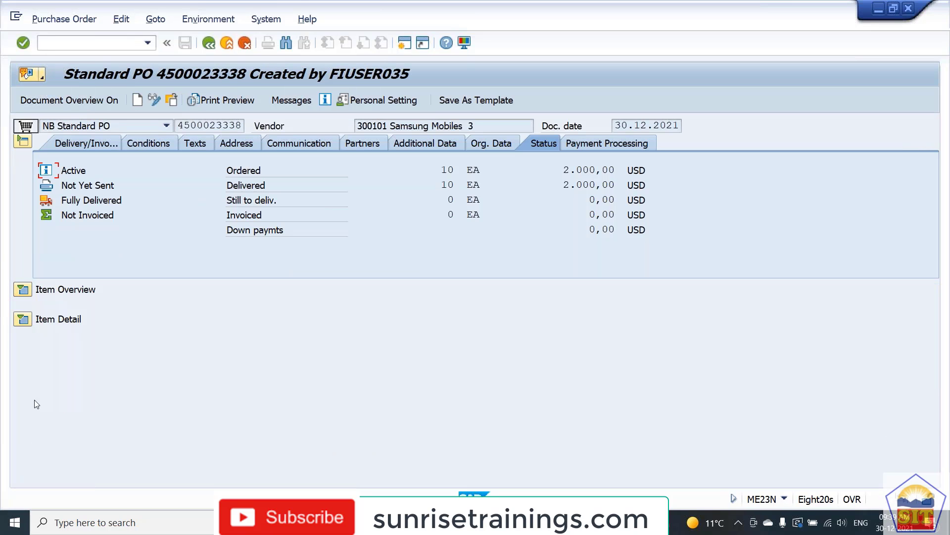
click(22, 320)
click(22, 156)
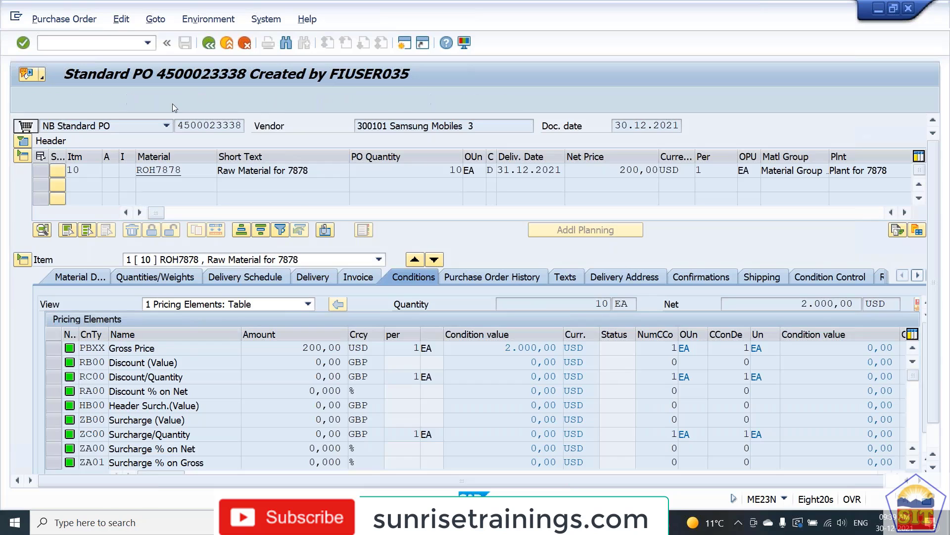
click(171, 101)
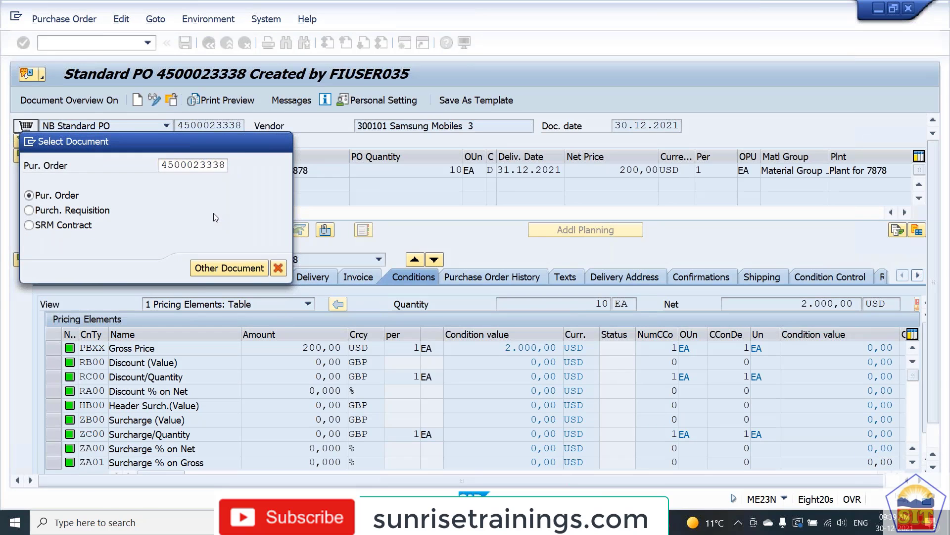
key(Return)
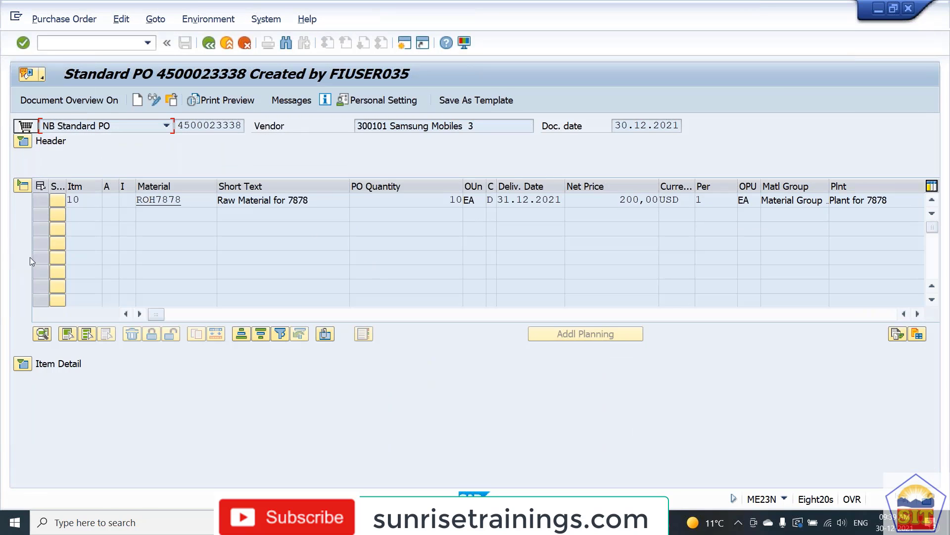
Step: Open the purchase order history of item 10 and check the goods receipt total
click(22, 364)
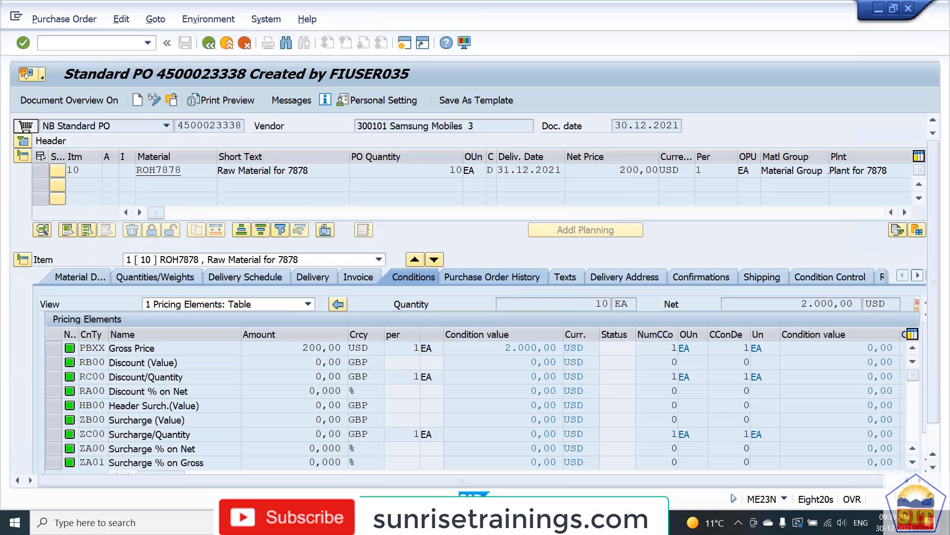
click(467, 276)
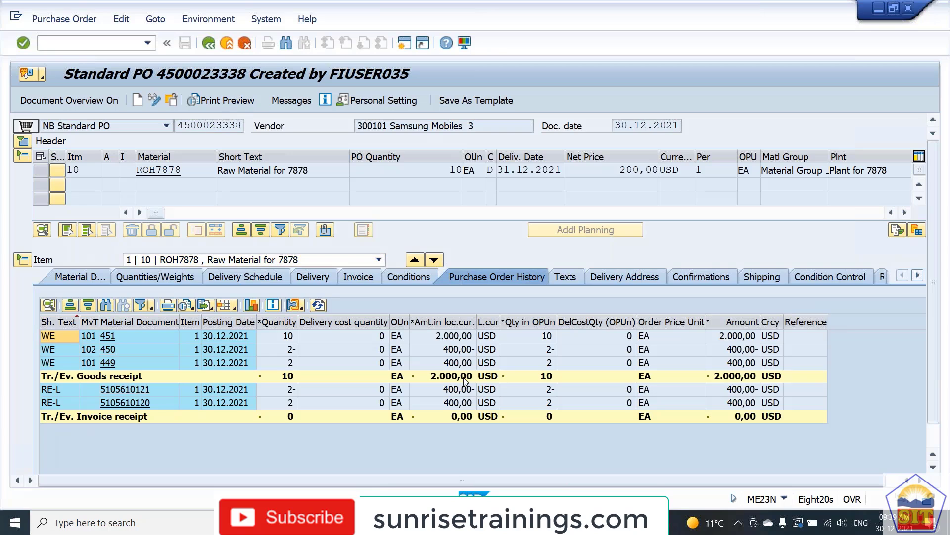
click(466, 378)
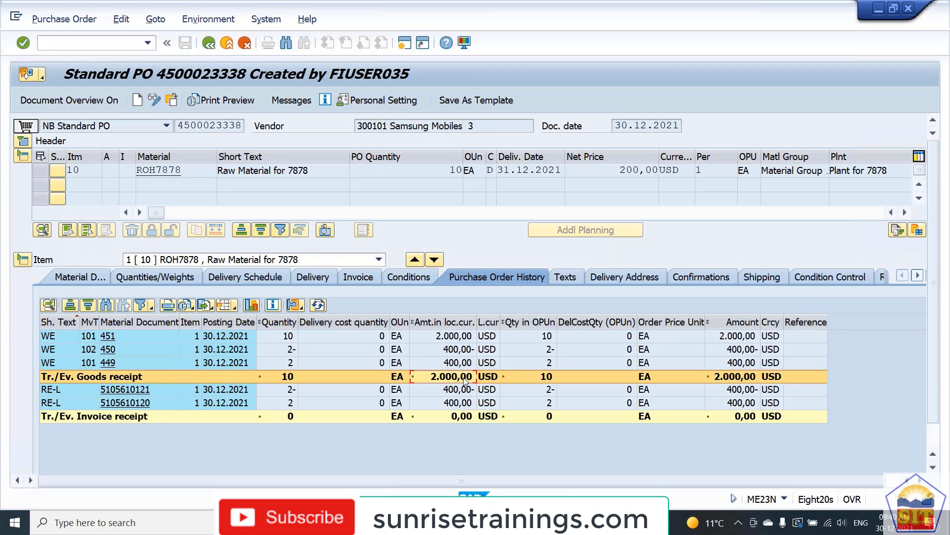
double_click(465, 379)
Step: Start a fresh MIRO invoice and set the invoice date to 30.12.2021
click(86, 47)
text(/nmiro)
key(Return)
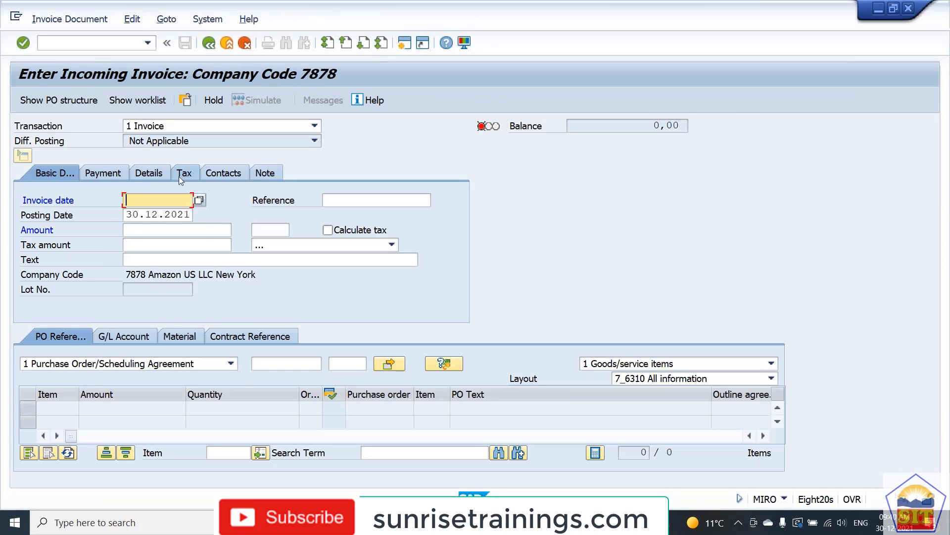
key(Down)
Step: Enter the raw material purchase order number as the invoice's purchase order reference
key(Tab)
key(Tab)
key(Tab)
key(Tab)
key(Tab)
key(Tab)
key(Tab)
key(Tab)
key(Tab)
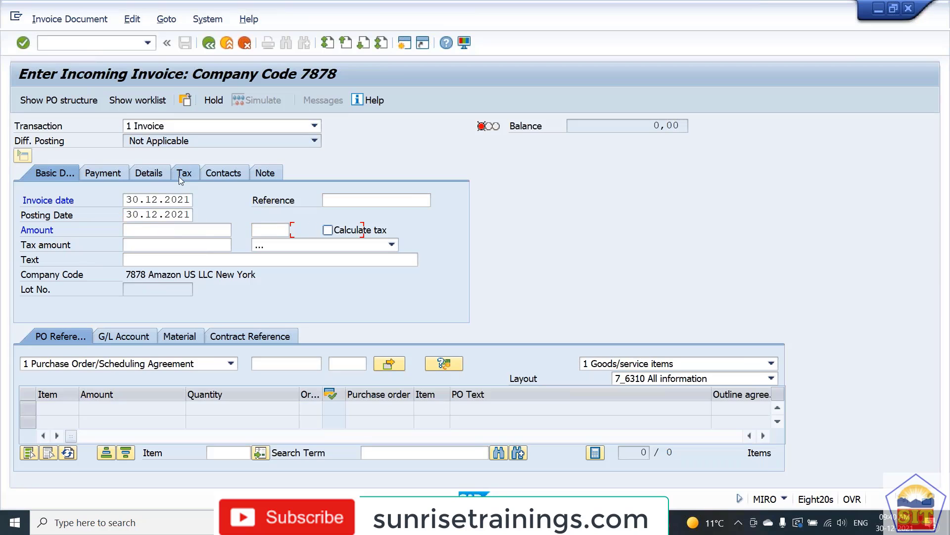
key(Down)
key(Return)
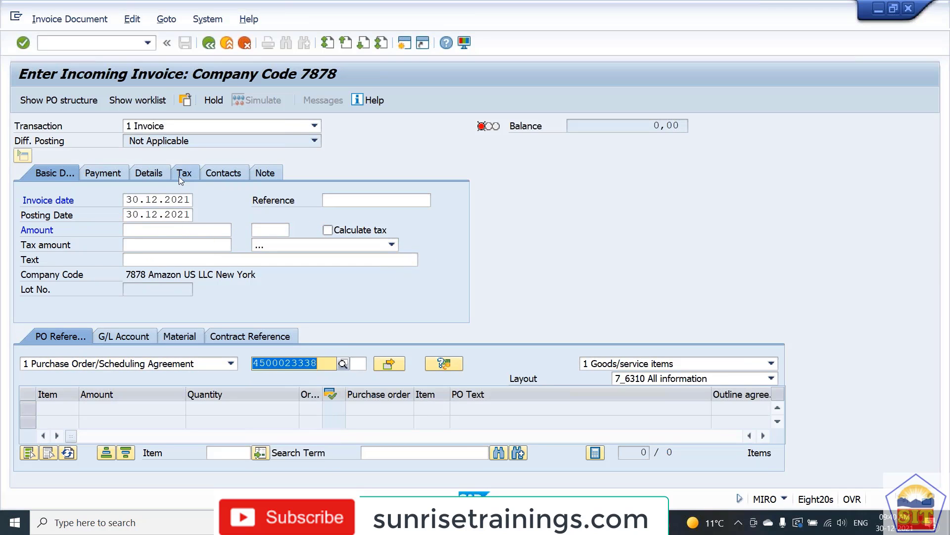
Step: Copy the purchase order number into the invoice's Reference field and load the order's items
click(345, 198)
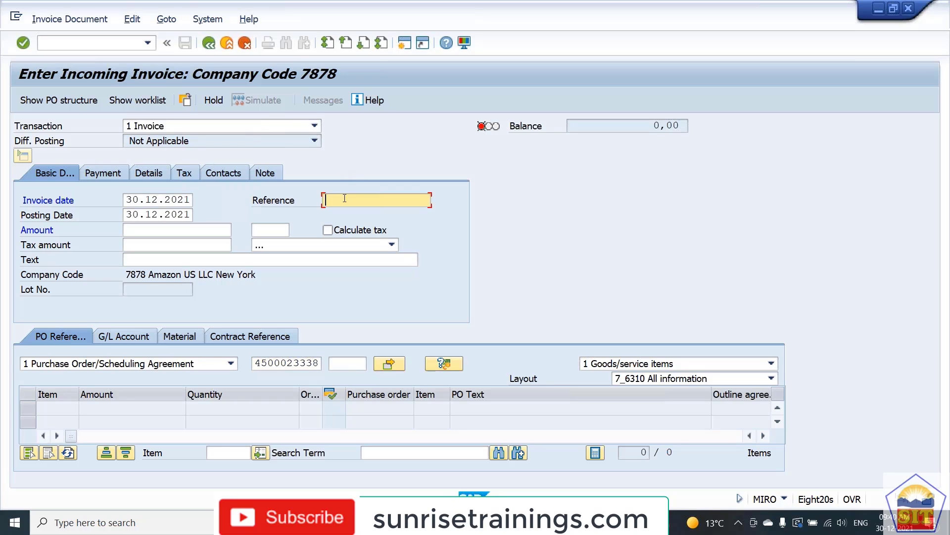
key(ctrl+v)
key(Return)
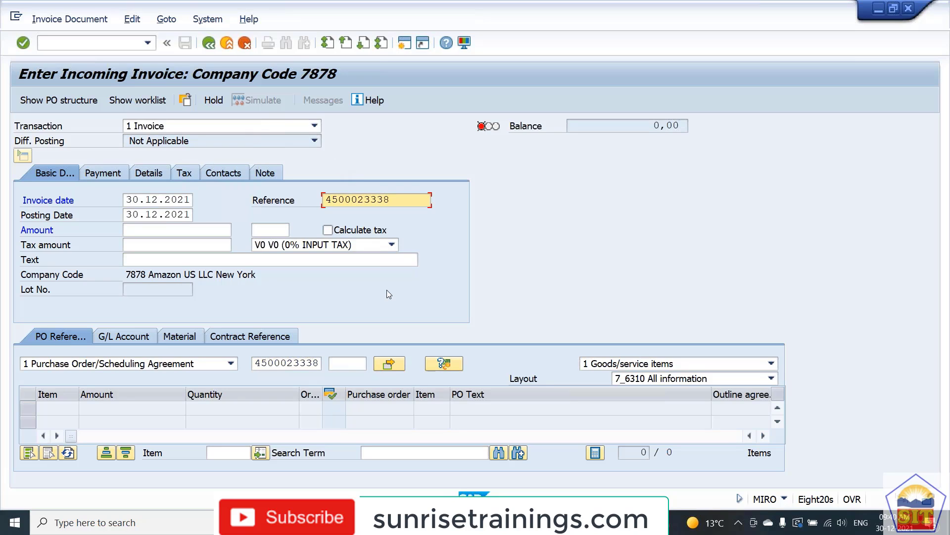
key(Return)
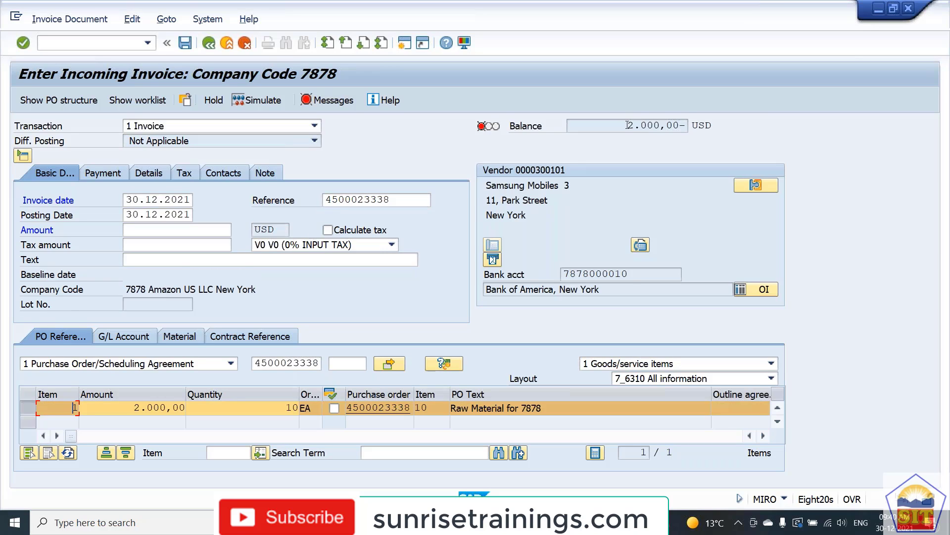
Step: Set the invoice's tax code to 78 (7% Input Tax)
drag(628, 126, 739, 133)
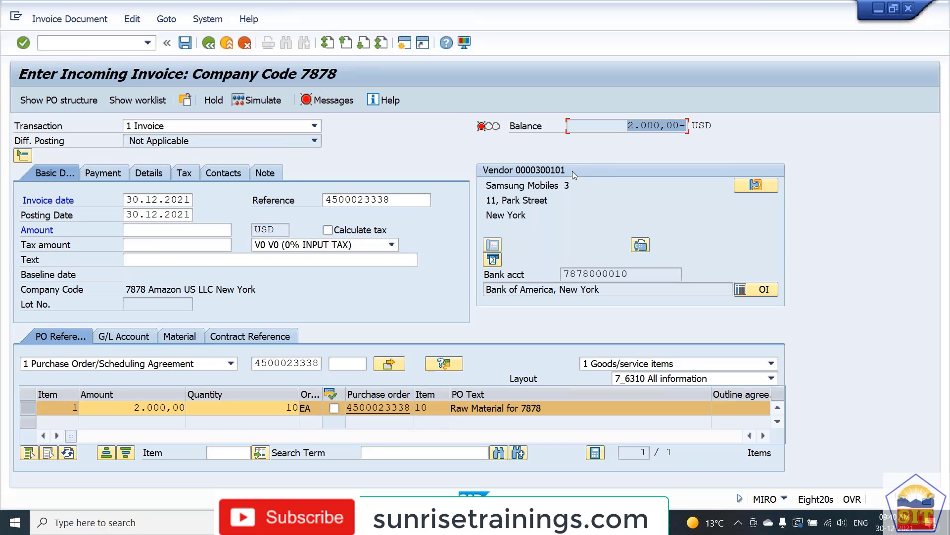
click(184, 231)
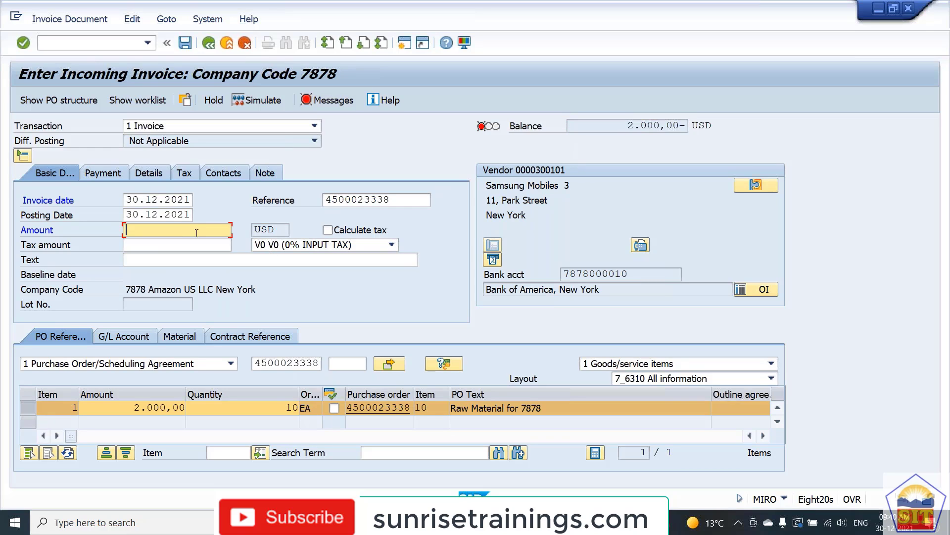
click(288, 248)
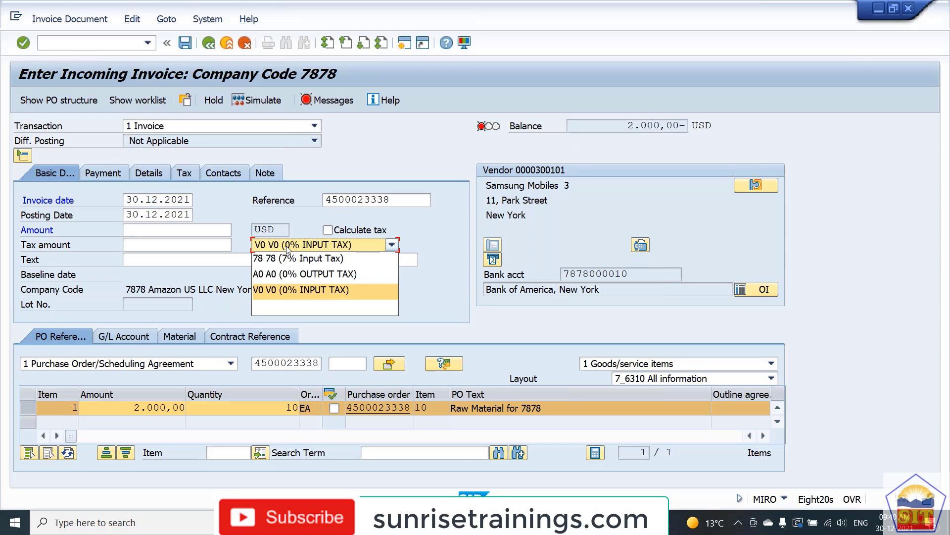
click(406, 220)
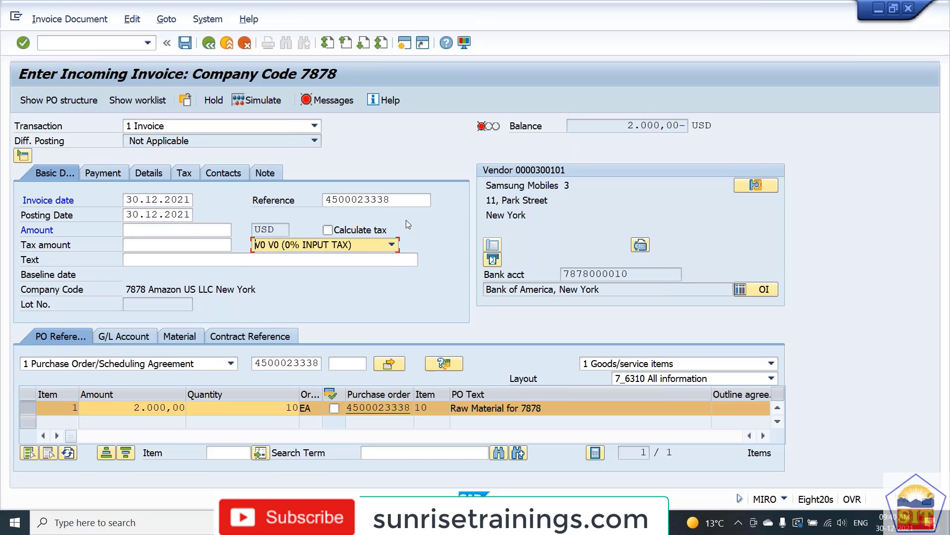
click(355, 246)
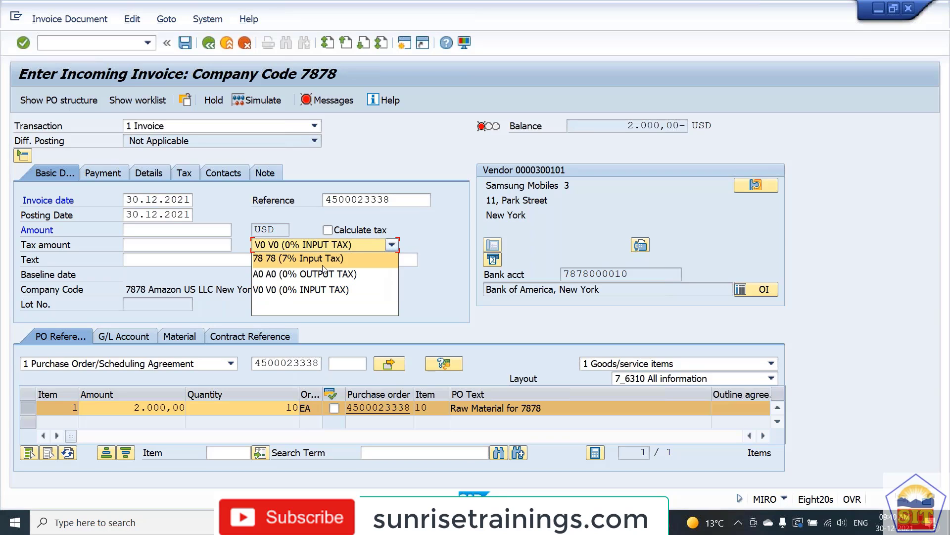
click(395, 225)
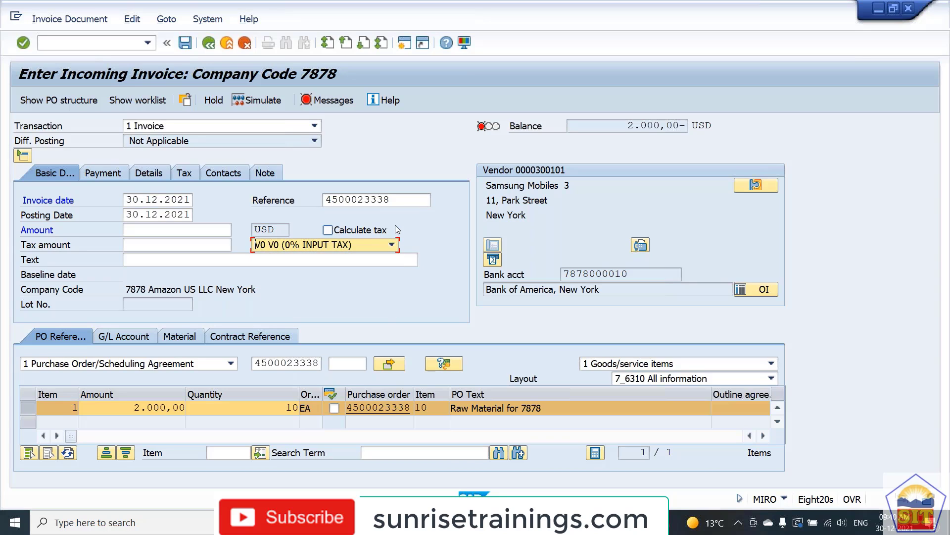
click(349, 246)
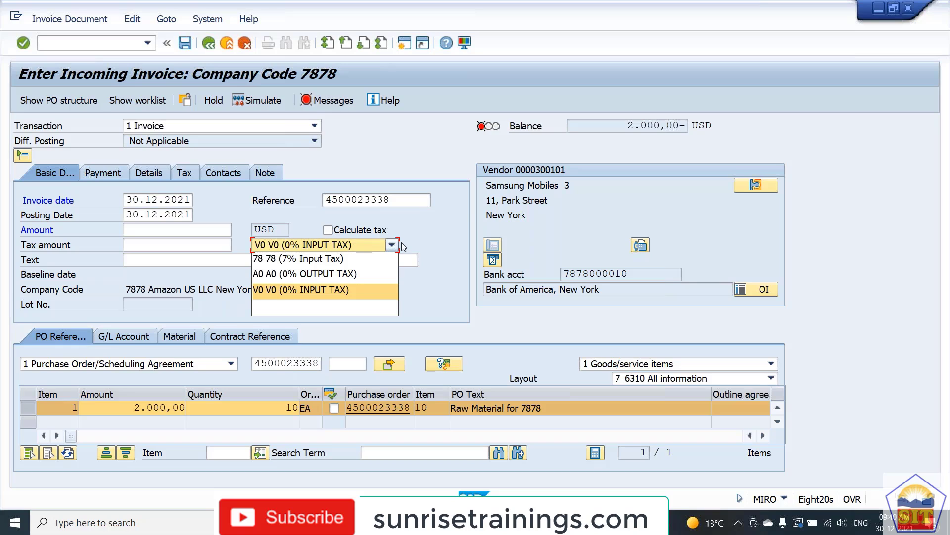
click(322, 258)
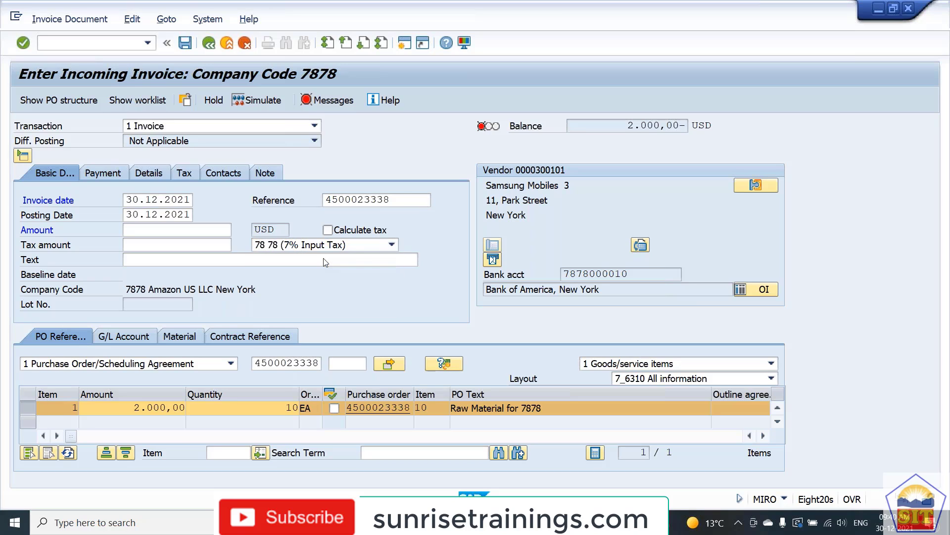
Step: Set the payment baseline date of the invoice to 30.12.2021
click(132, 201)
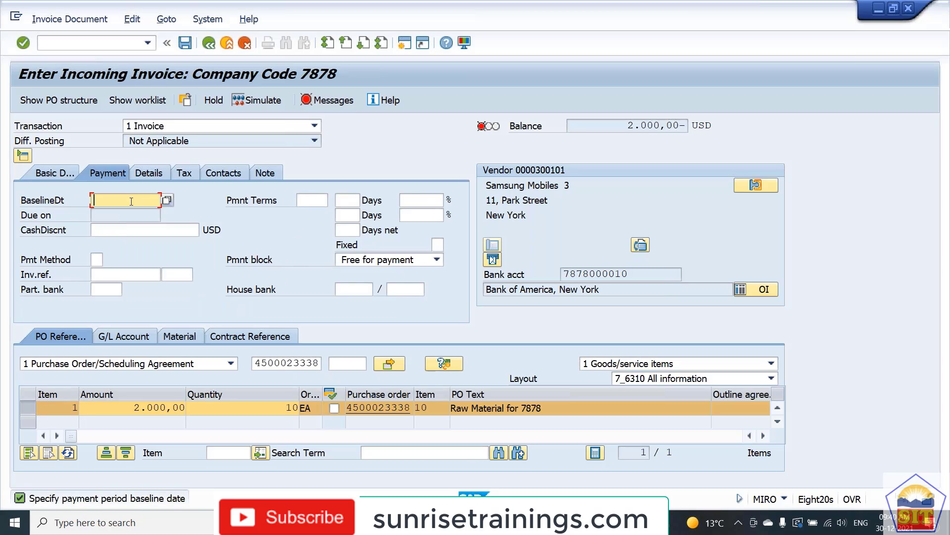
click(125, 207)
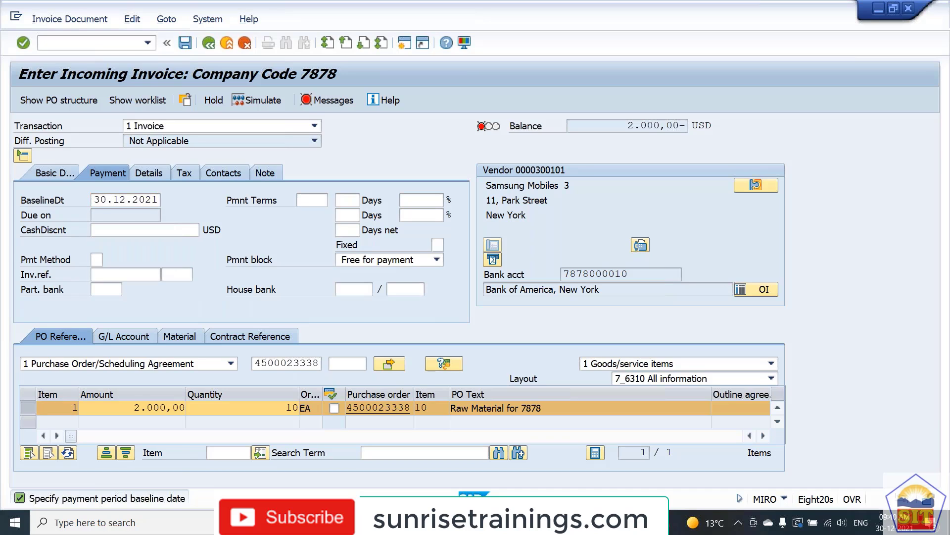
key(Return)
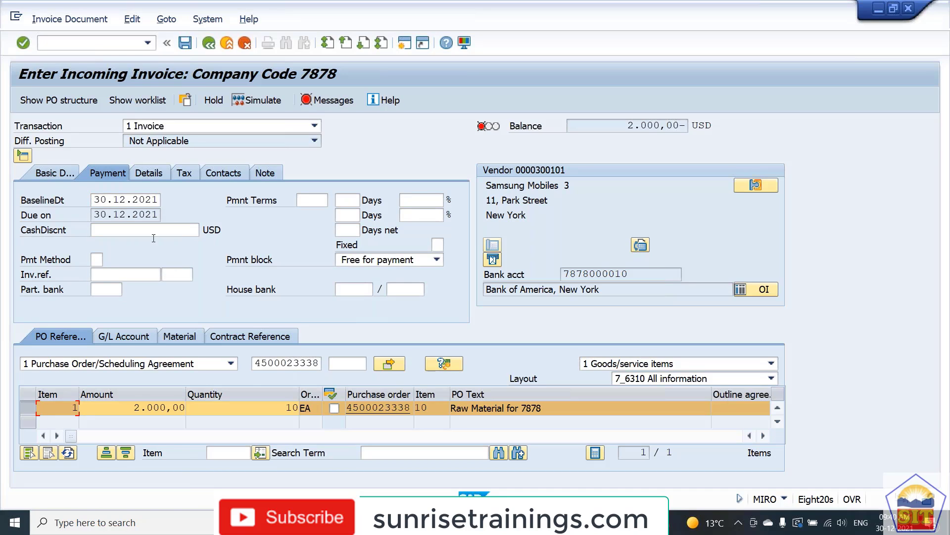
Step: Examine the tax code assigned to the purchase order item in the incoming invoice
click(84, 438)
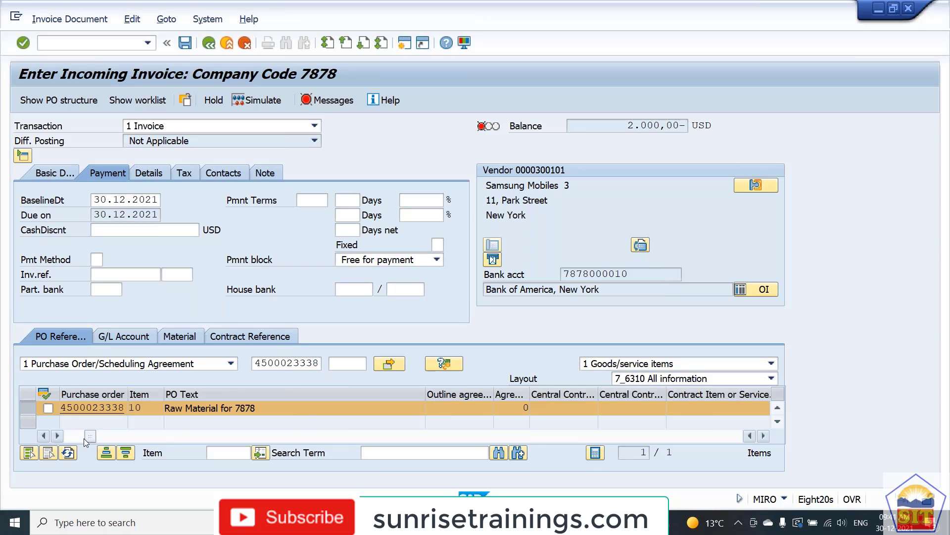
click(84, 438)
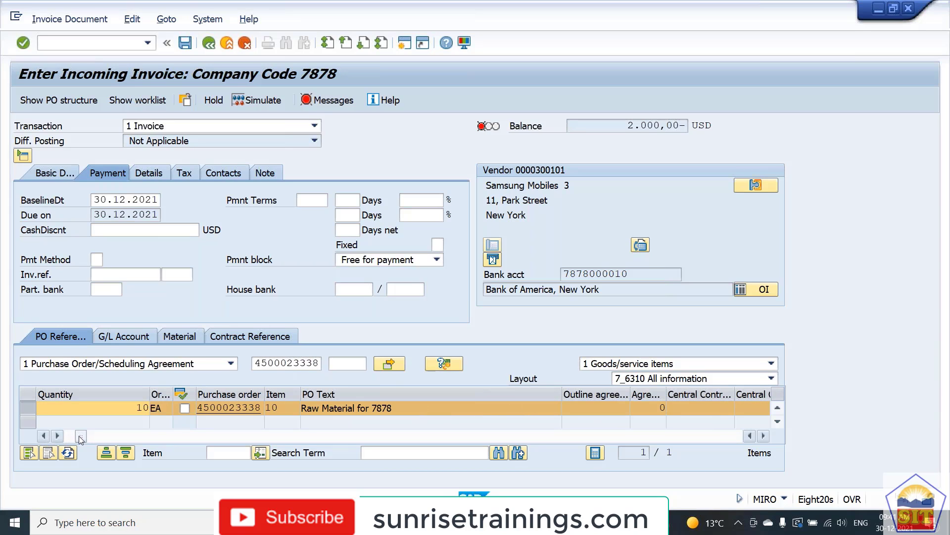
click(763, 436)
click(764, 436)
click(763, 436)
click(763, 436)
click(762, 436)
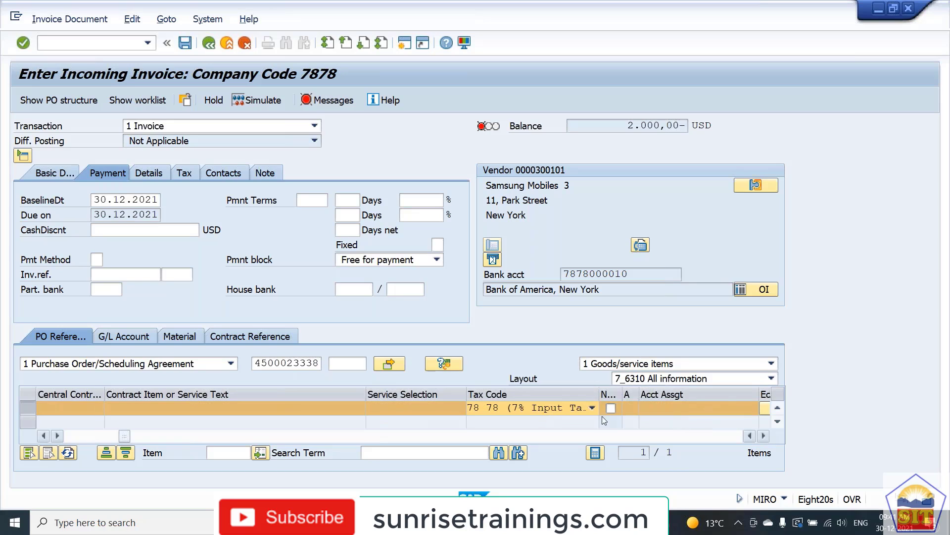
click(523, 406)
click(524, 407)
click(524, 407)
click(523, 407)
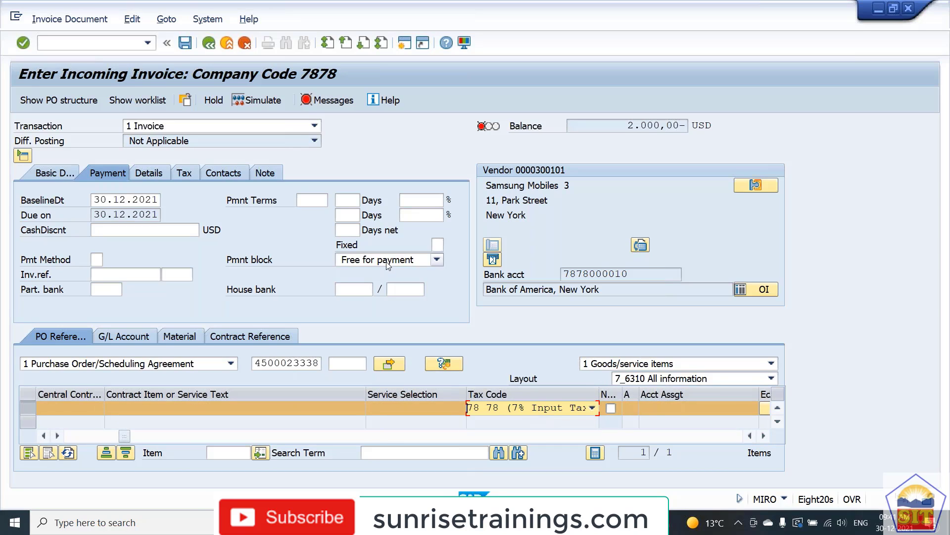
key(Return)
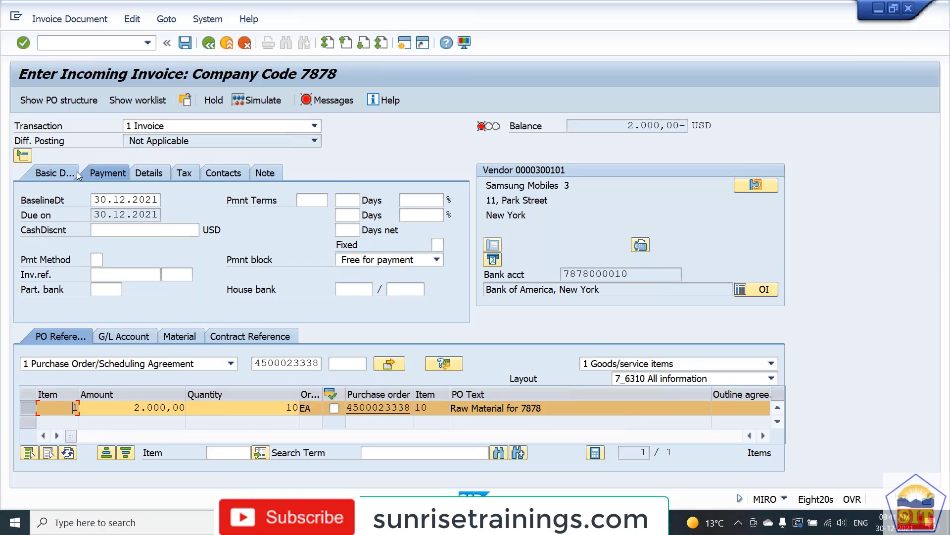
Step: Enable automatic tax calculation in the invoice's basic data and set the invoice amount to 2000 USD
click(54, 173)
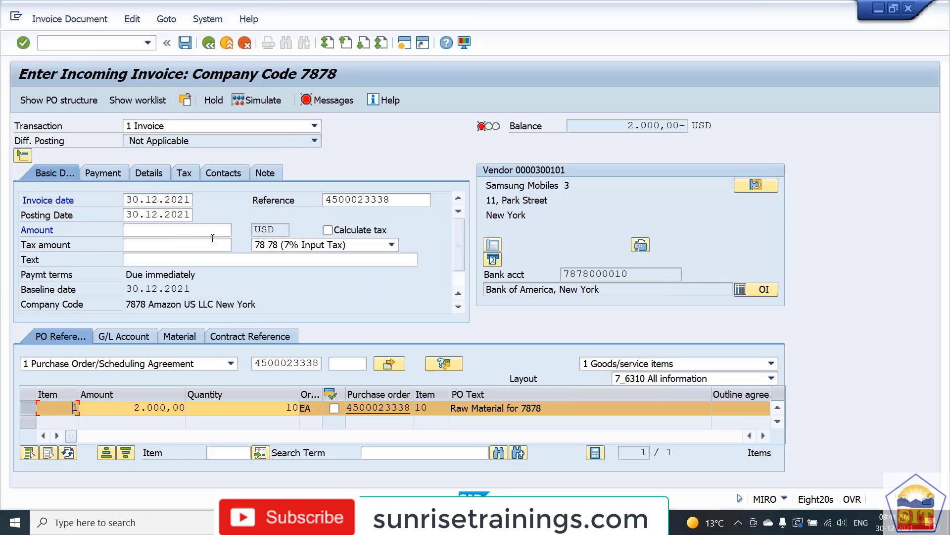
click(327, 230)
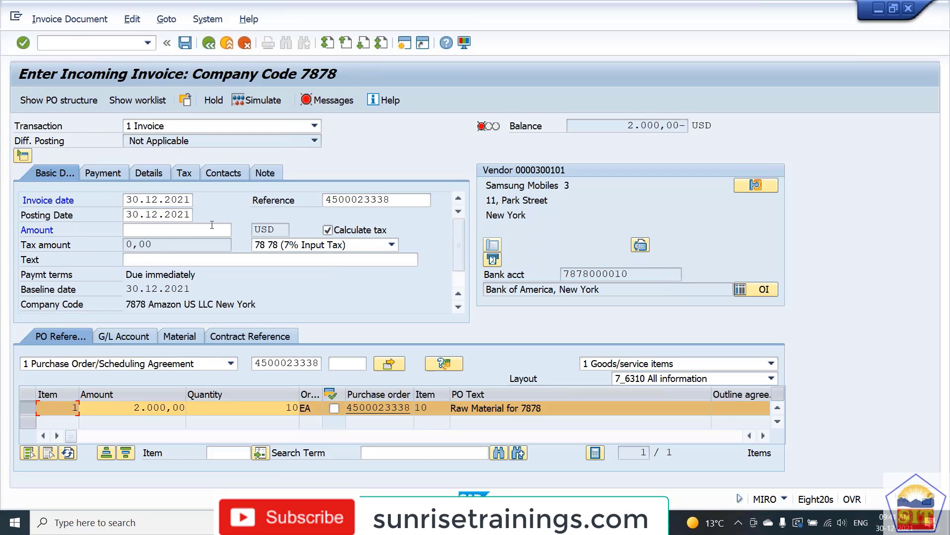
click(155, 231)
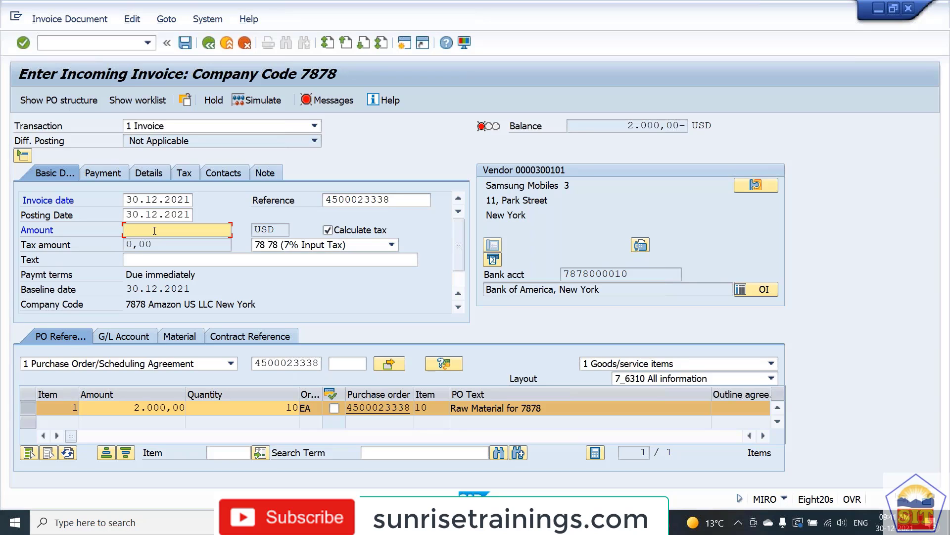
text(2000)
key(Return)
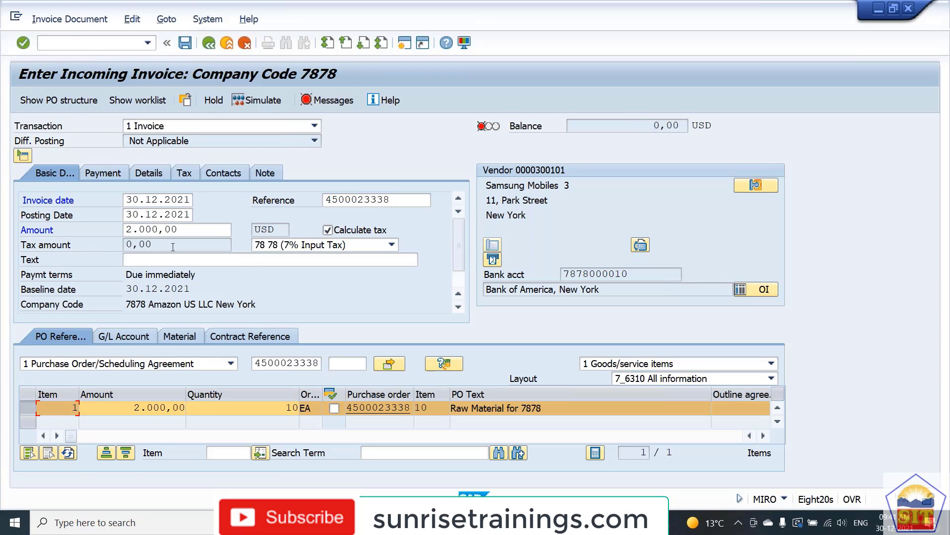
Step: Simulate the invoice posting, review the simulated entries and the verification log, and close both
drag(157, 244, 96, 249)
click(257, 102)
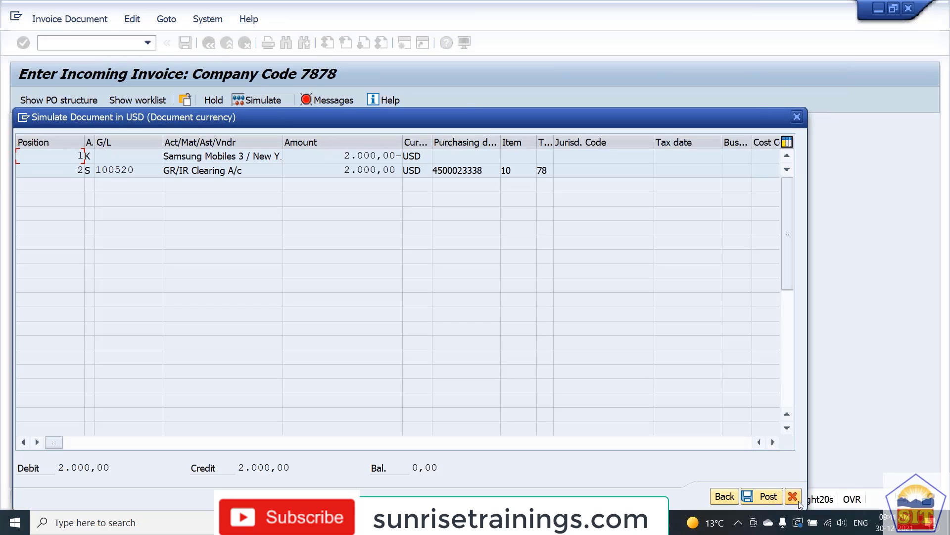
click(798, 502)
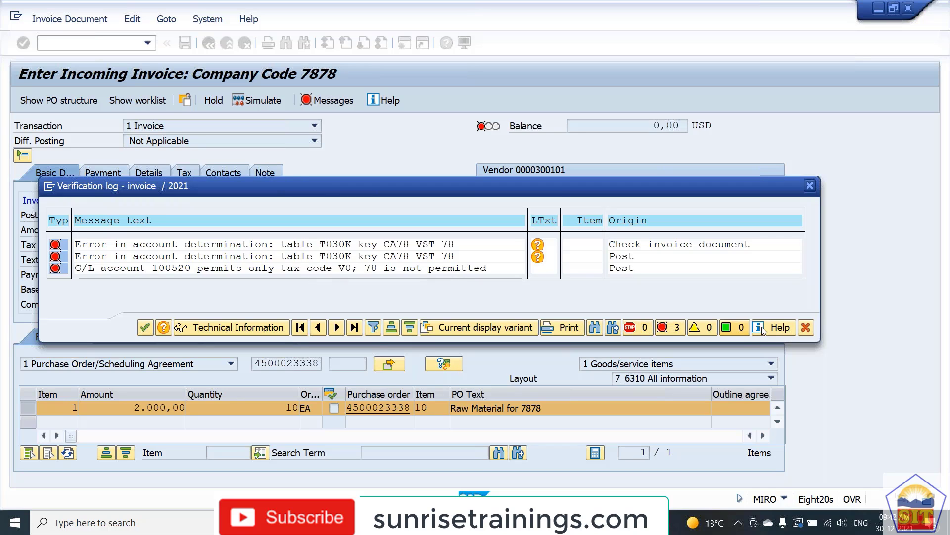
click(805, 327)
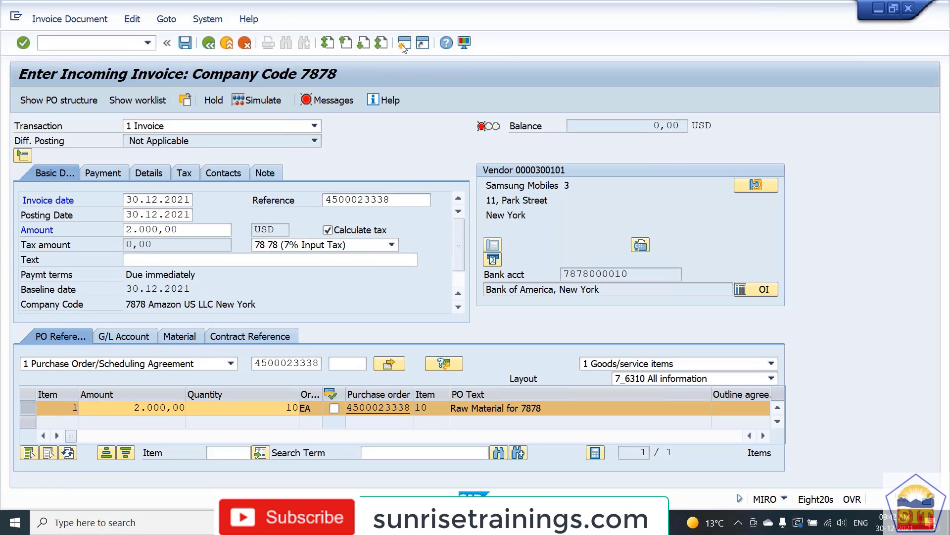
Step: In a new session, run transaction FS00 and display GR/IR Clearing G/L account 100520
click(404, 44)
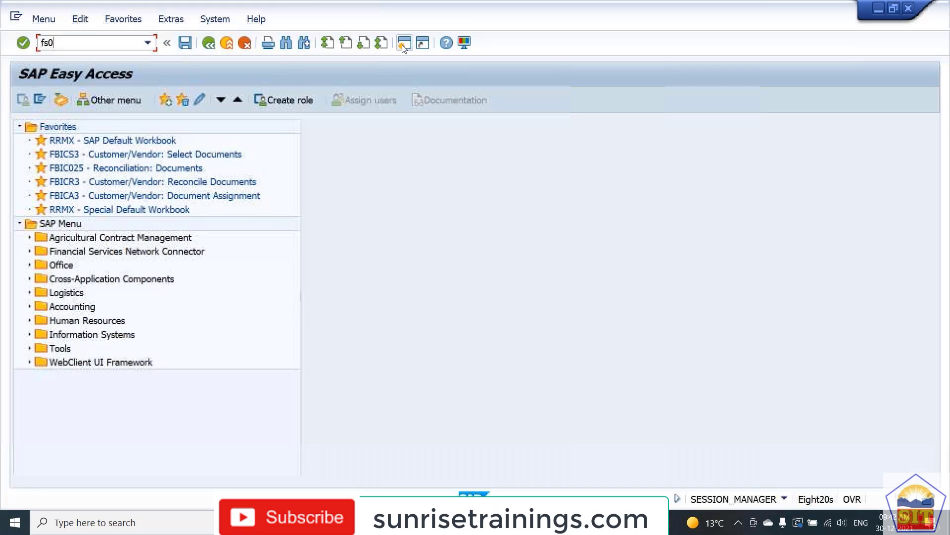
text(fs00)
key(Return)
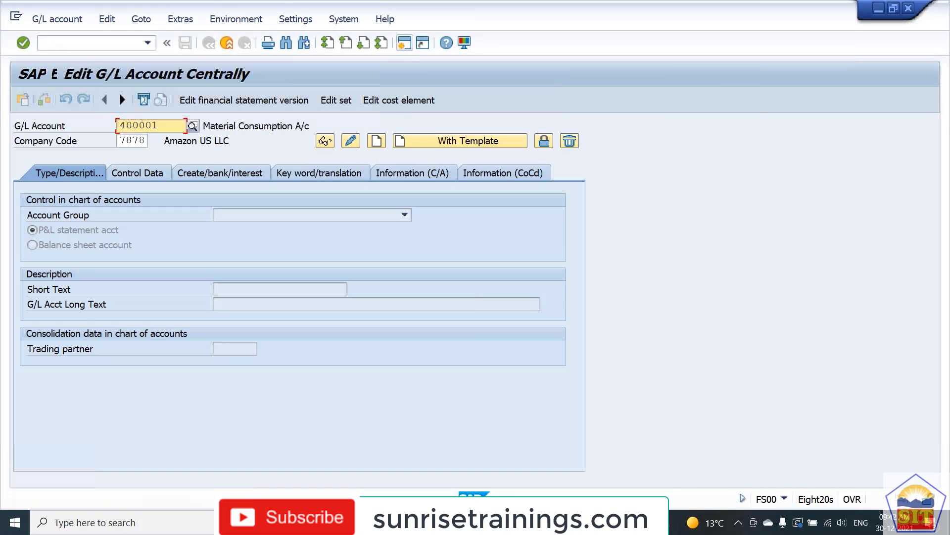
text(1005201)
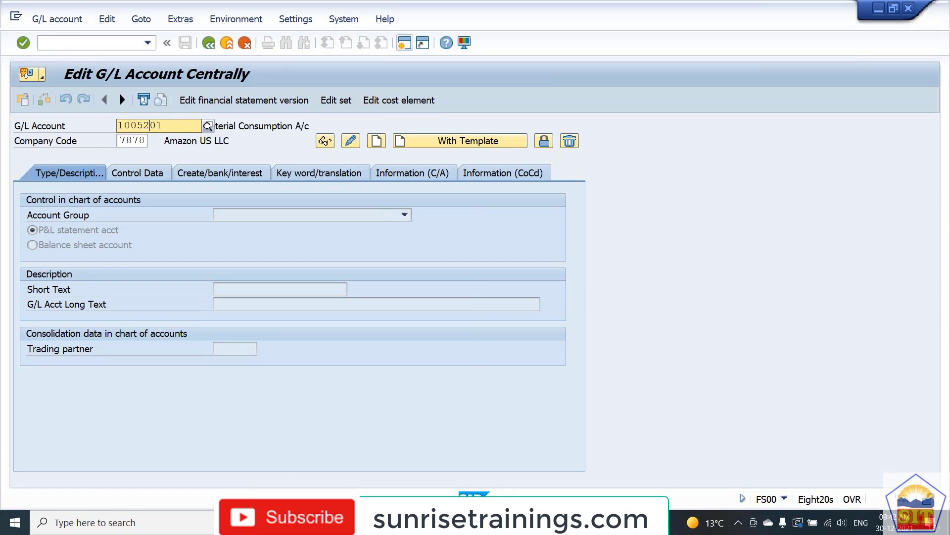
key(BackSpace)
key(Return)
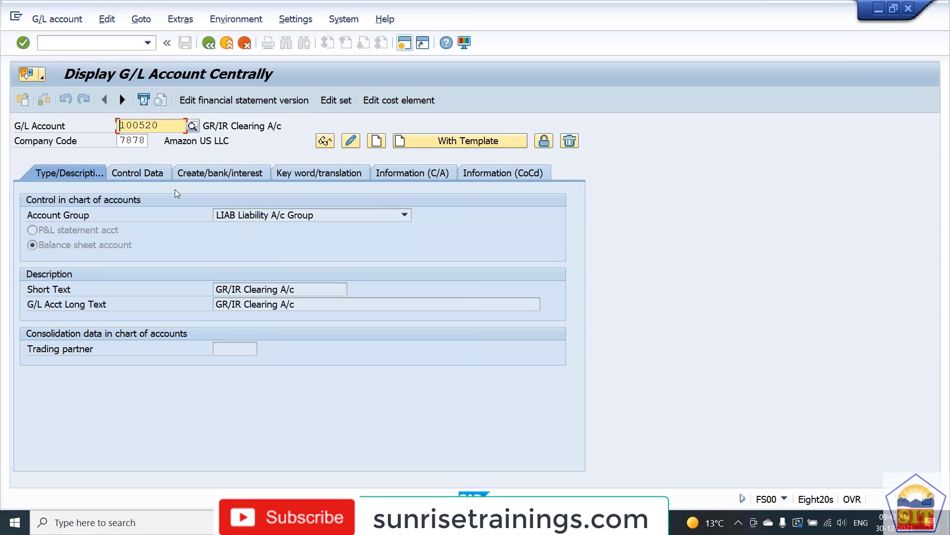
Step: Set the GR/IR Clearing account's tax category to - (Only input tax allowed) and save the account
click(351, 140)
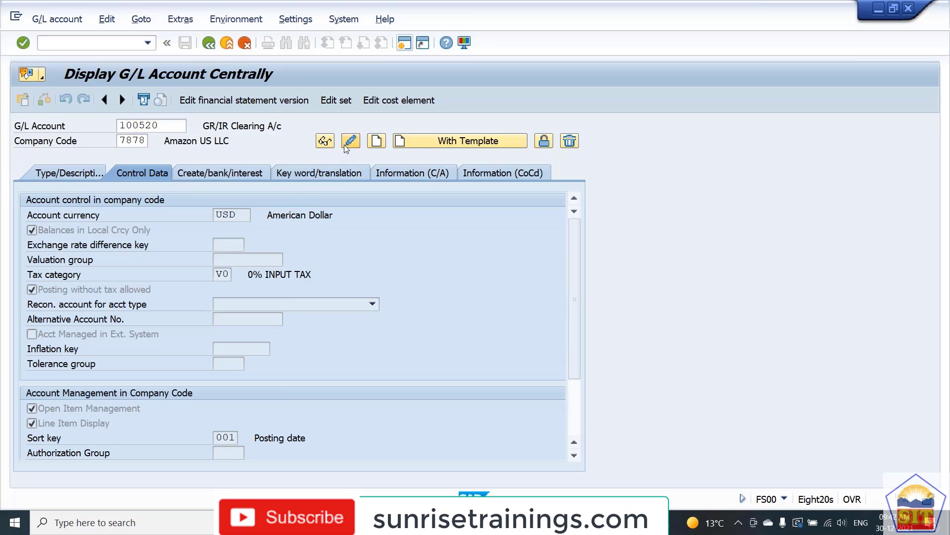
click(217, 274)
key(Delete)
key(Delete)
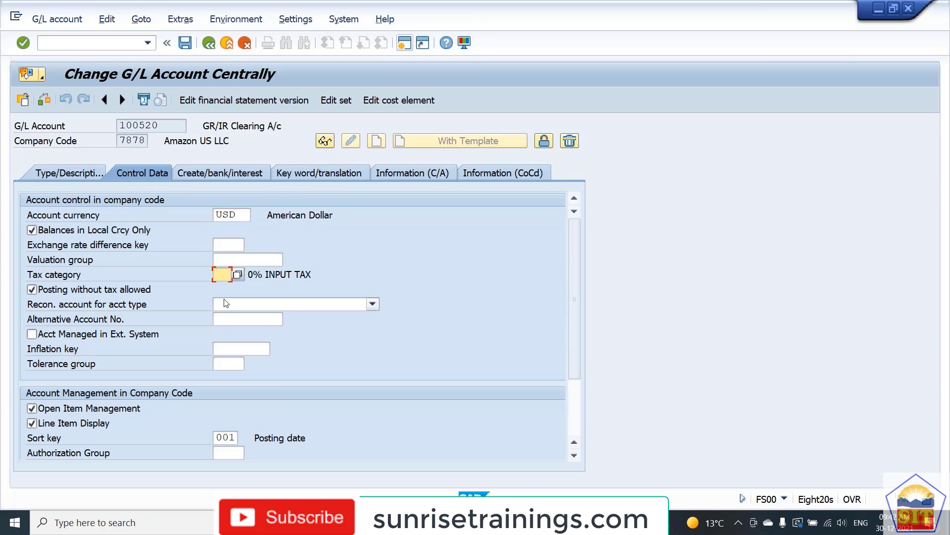
key(BackSpace)
key(F4)
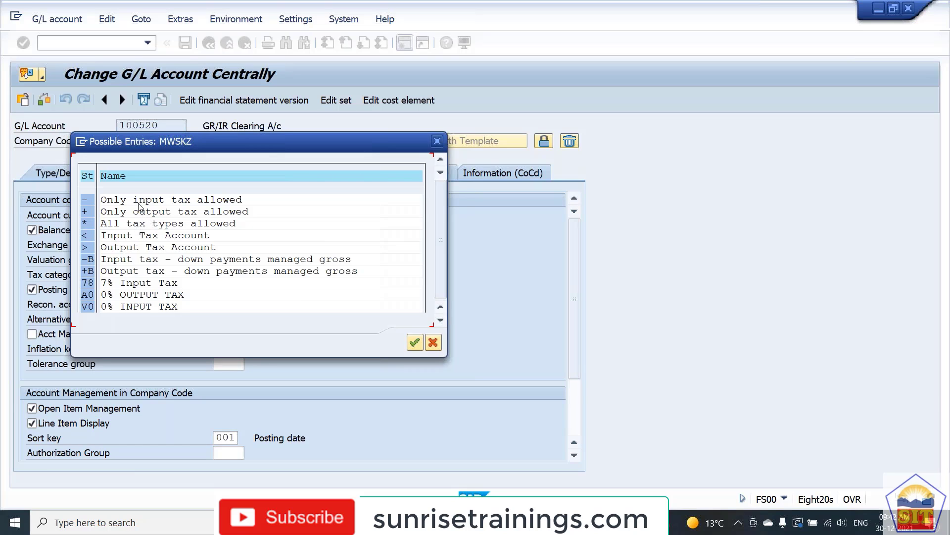
click(139, 203)
click(122, 213)
click(129, 227)
double_click(143, 200)
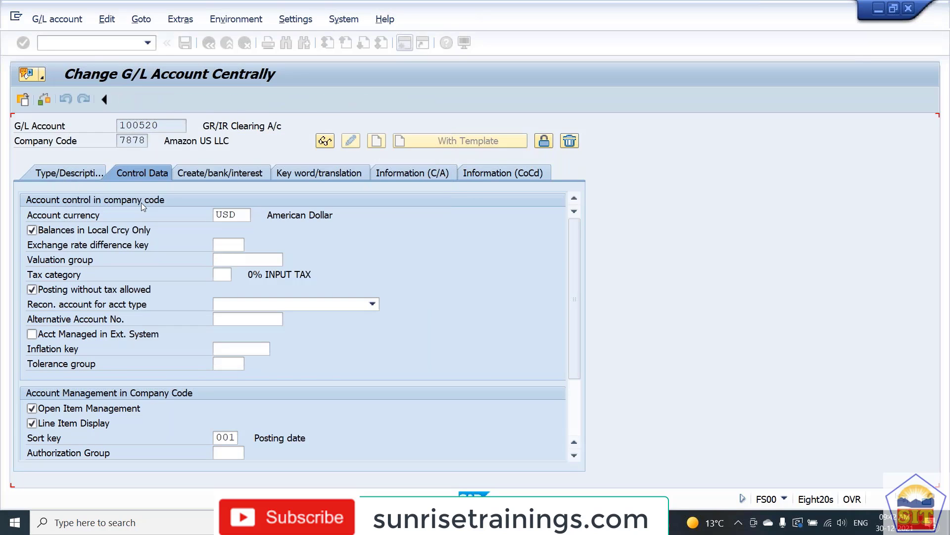
key(Return)
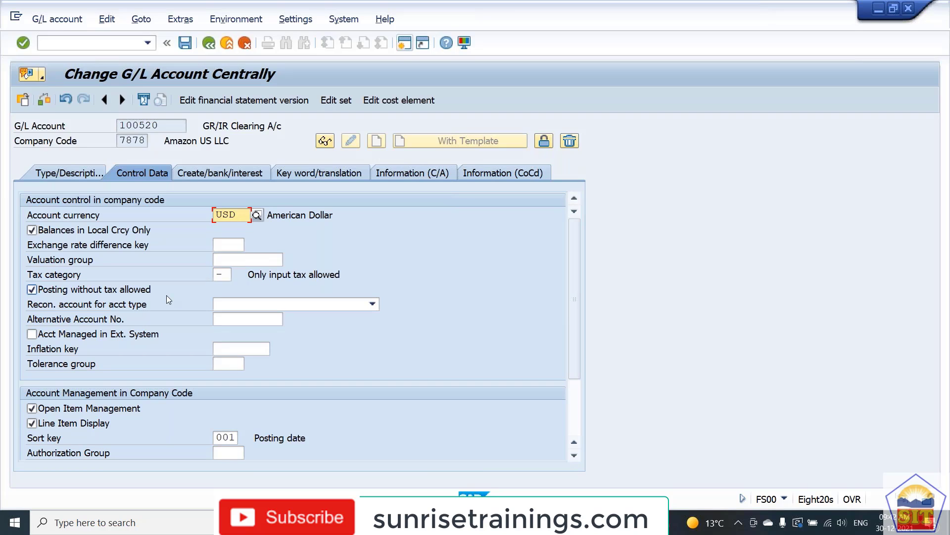
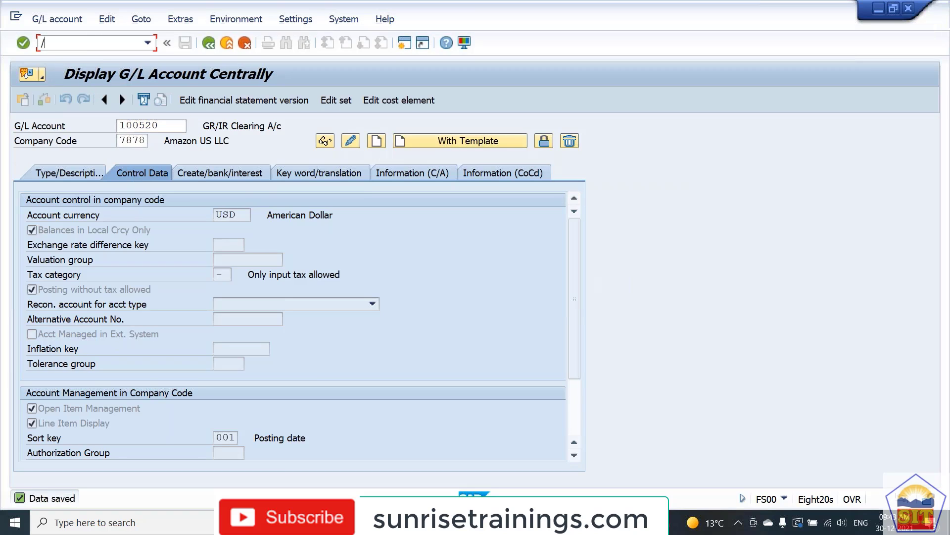
Step: Open the automatic posting procedures for taxes on sales and purchases with transaction OB40
text(nob41)
key(Return)
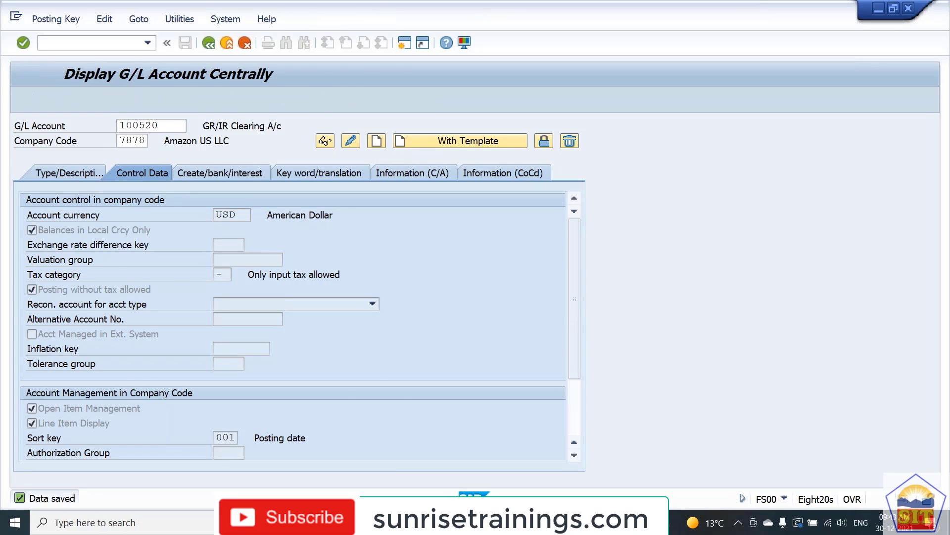
text(/nob40)
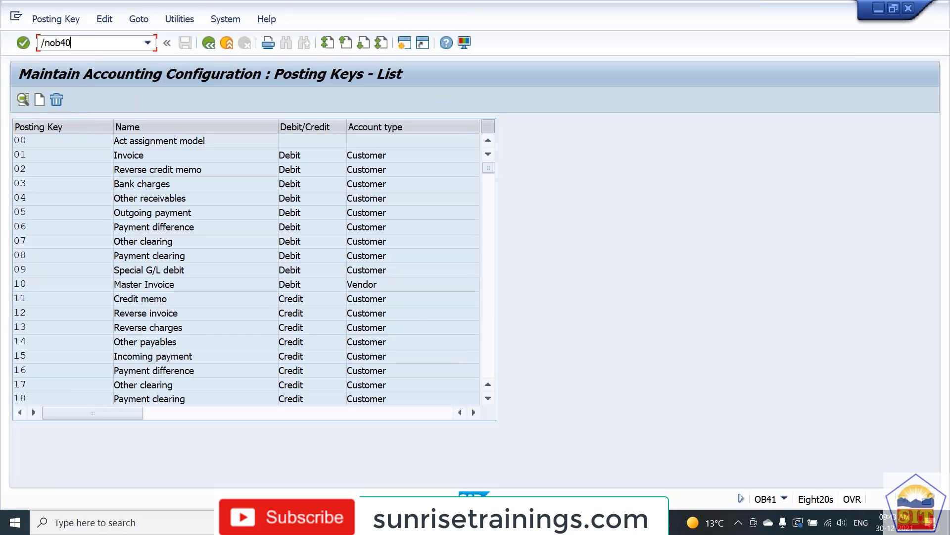
key(Return)
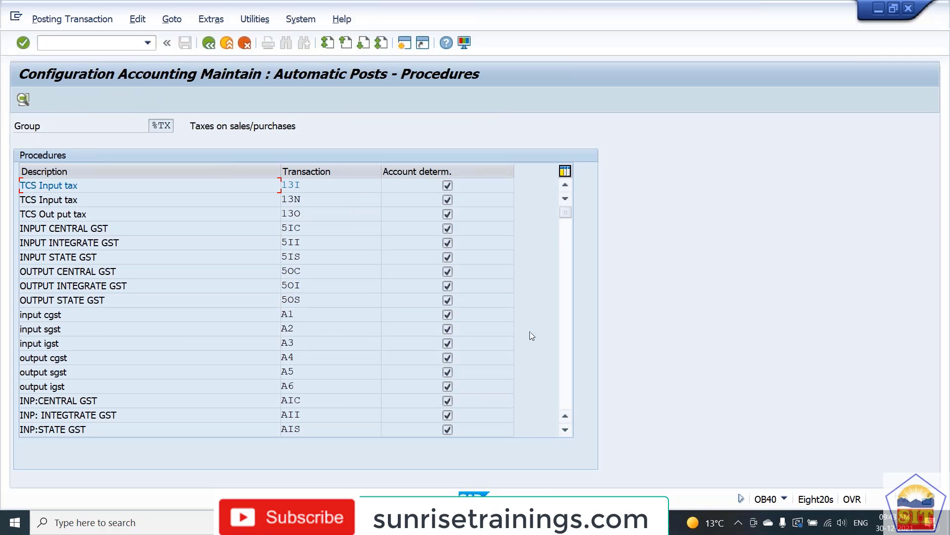
Step: Open the account assignments of the Input tax procedure (VST) for chart of accounts CA78
click(566, 379)
click(566, 379)
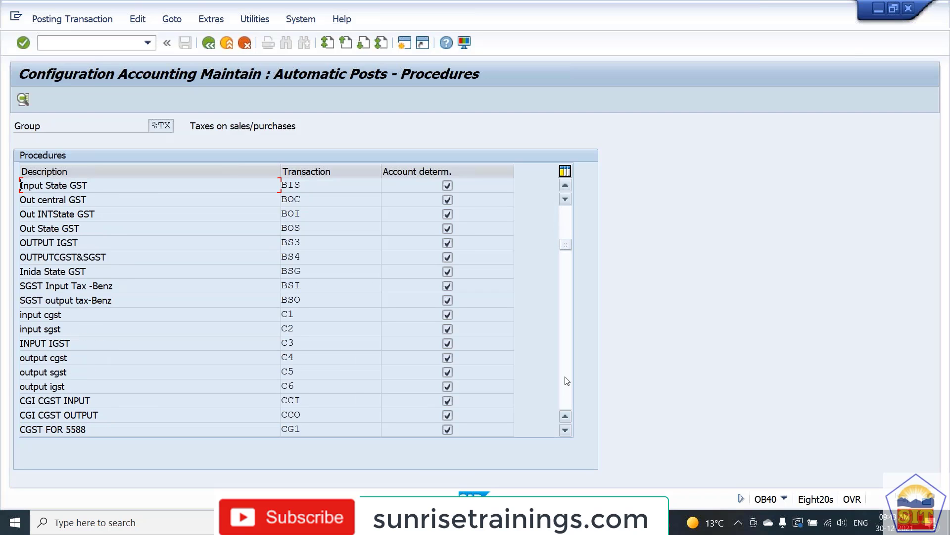
click(566, 379)
click(566, 379)
click(566, 379)
click(567, 380)
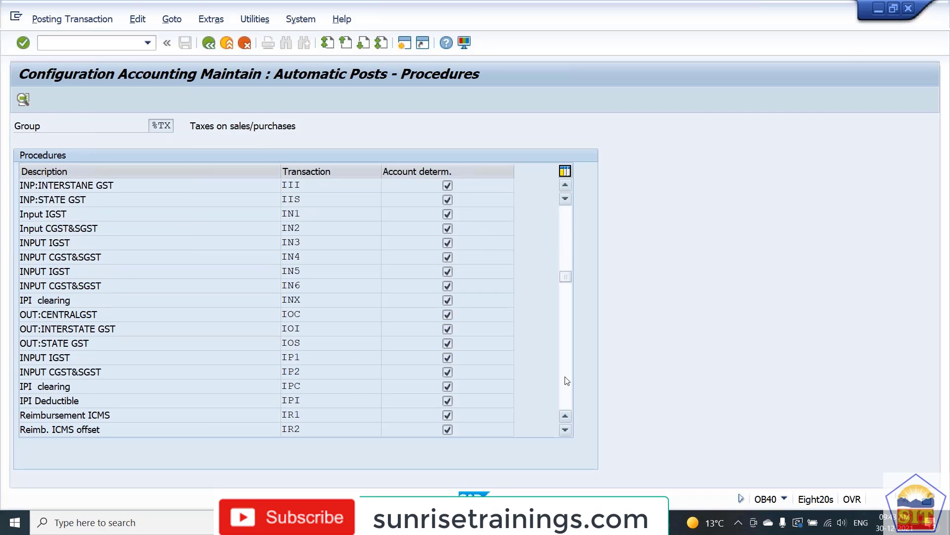
click(566, 380)
click(567, 380)
click(567, 380)
click(567, 380)
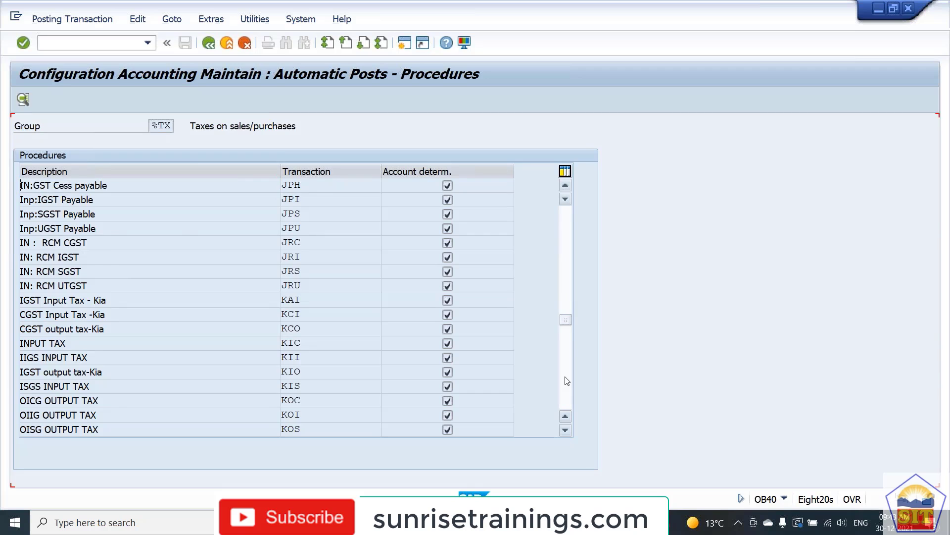
click(567, 380)
click(567, 380)
click(567, 380)
click(567, 380)
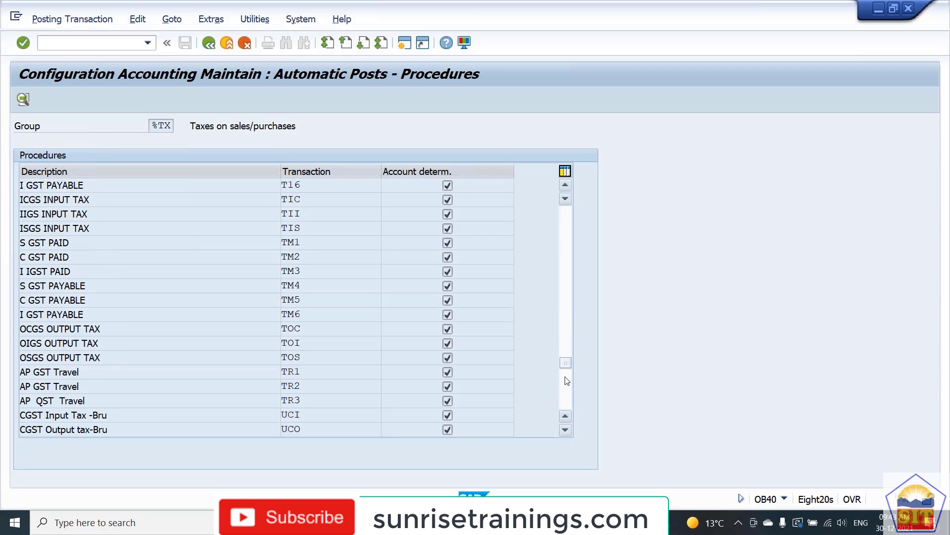
click(567, 380)
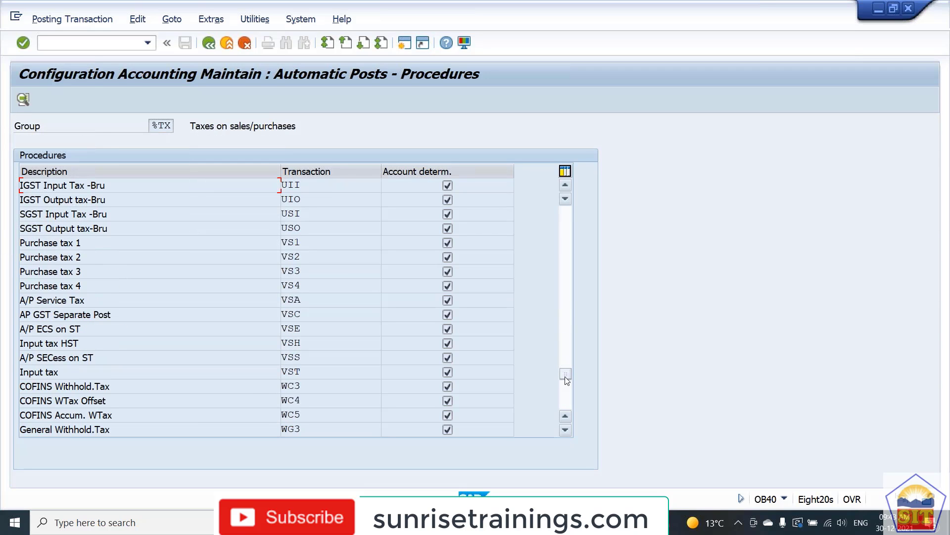
double_click(341, 373)
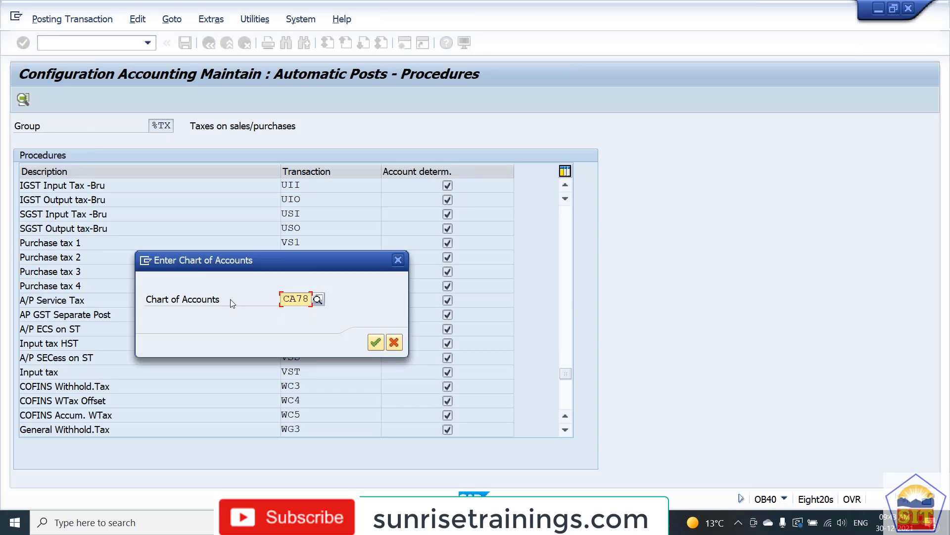
key(Return)
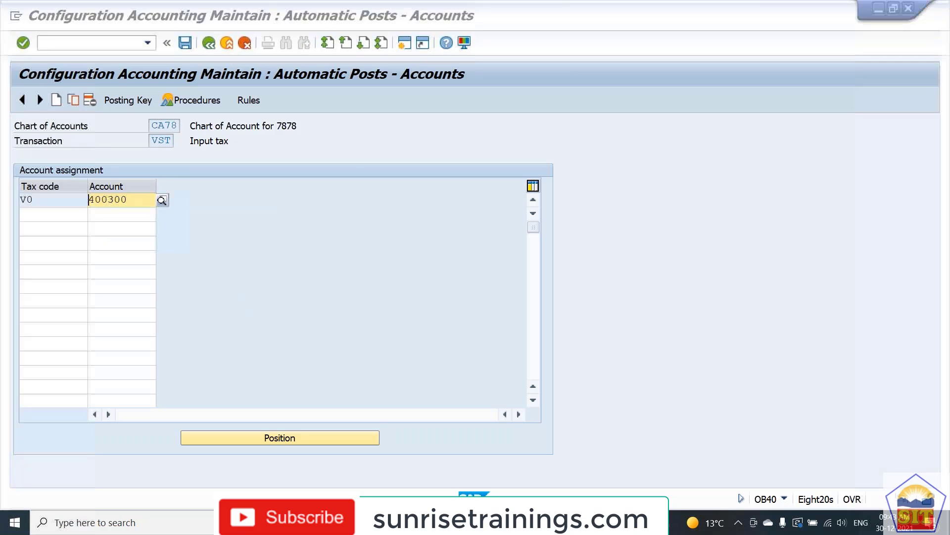
Step: Switch to the purchase order session, leave the order display, and open G/L account maintenance with transaction FS00
key(alt+Tab)
key(alt+Tab)
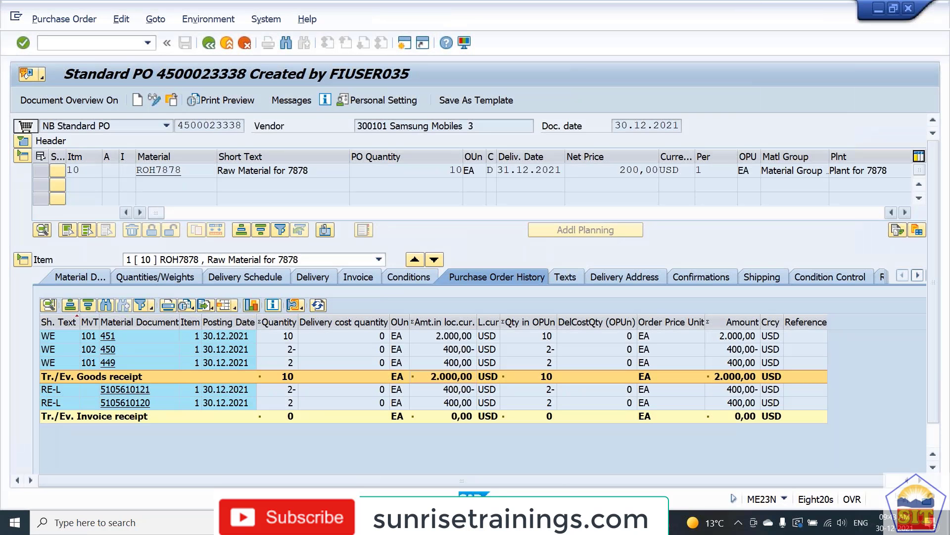
key(F3)
text(fs00)
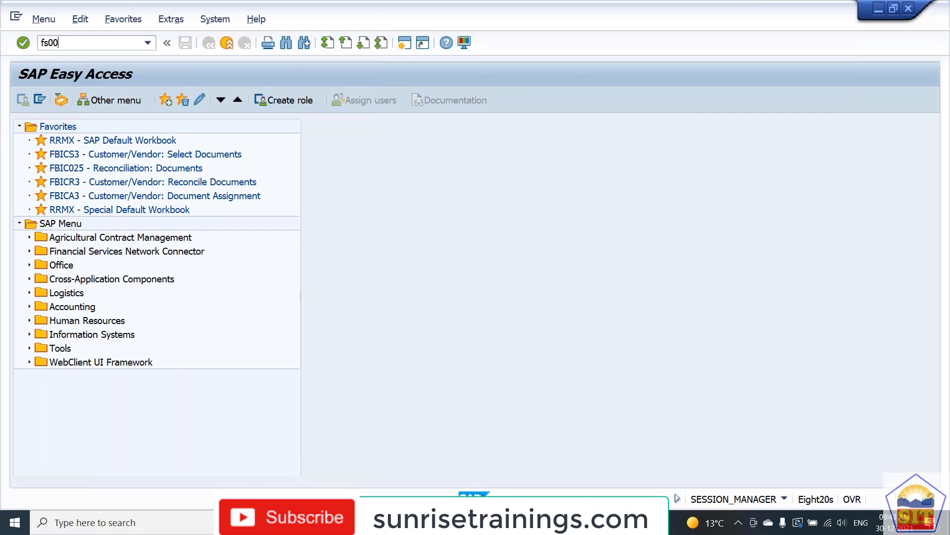
key(Return)
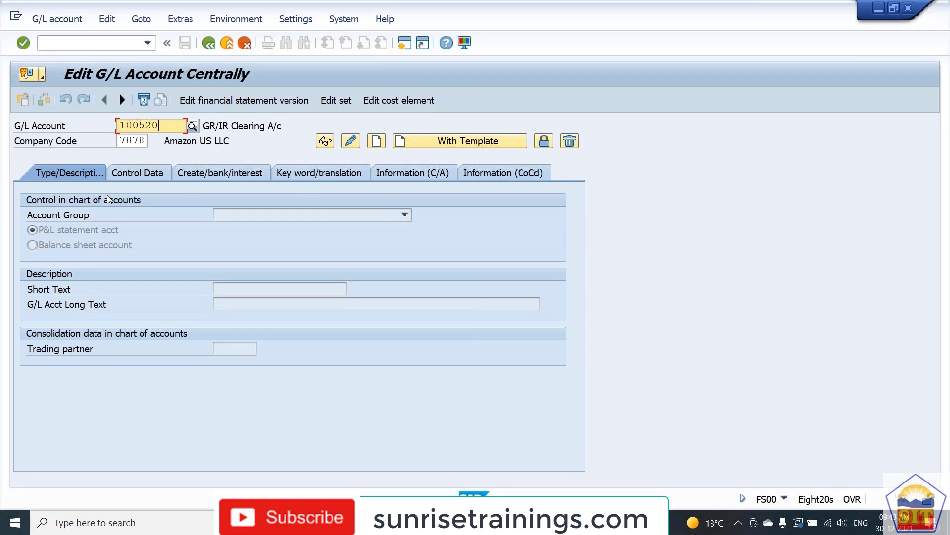
Step: Start creating G/L account 100530 in company code 7878, using account 100520 of company code 7878 as the template
key(BackSpace)
key(BackSpace)
key(BackSpace)
key(BackSpace)
key(BackSpace)
key(BackSpace)
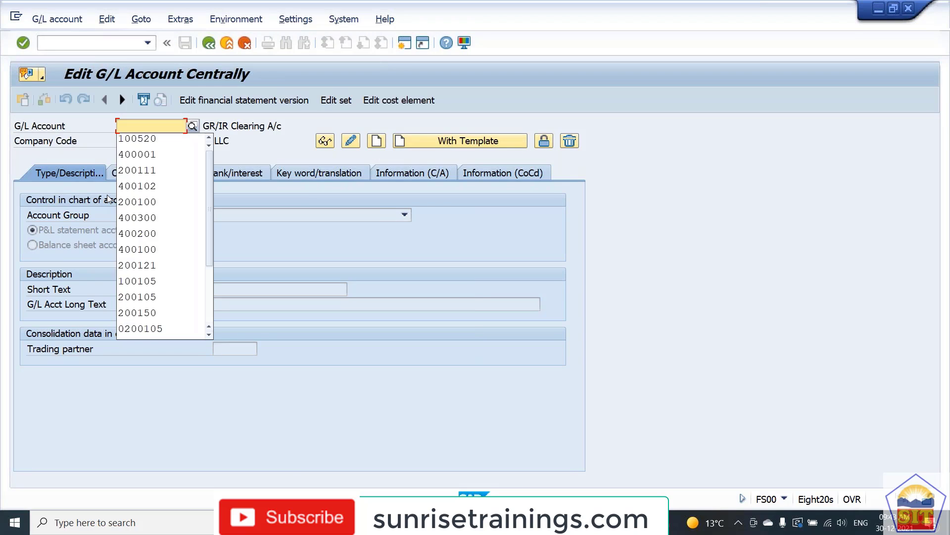
text(100)
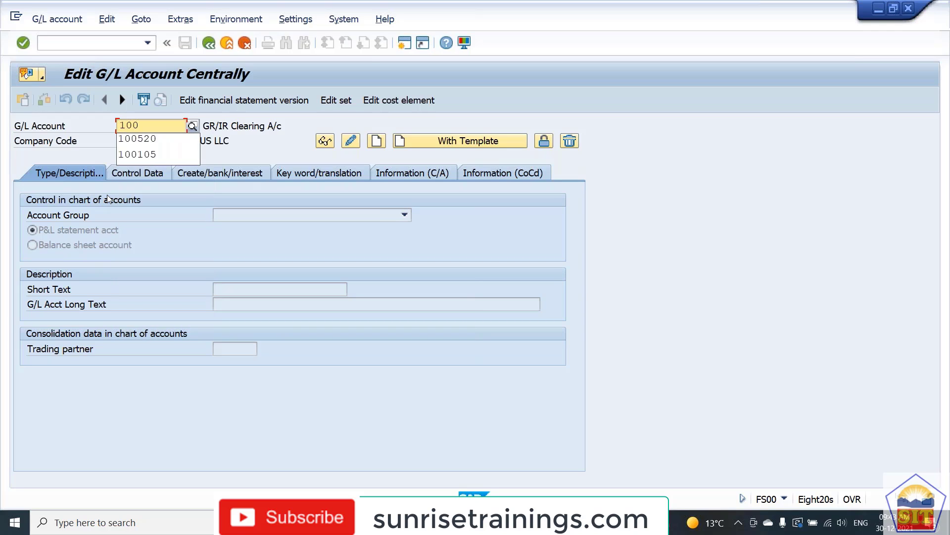
text(530)
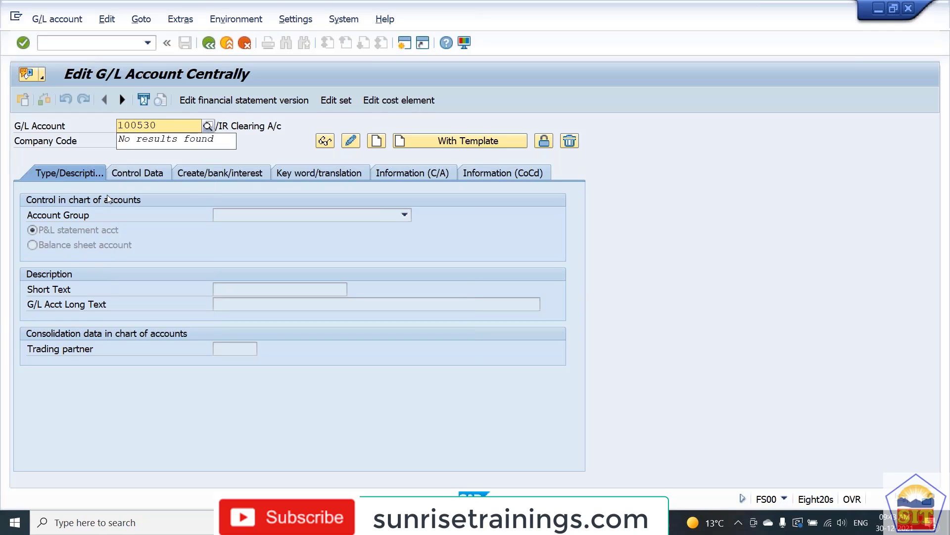
click(445, 143)
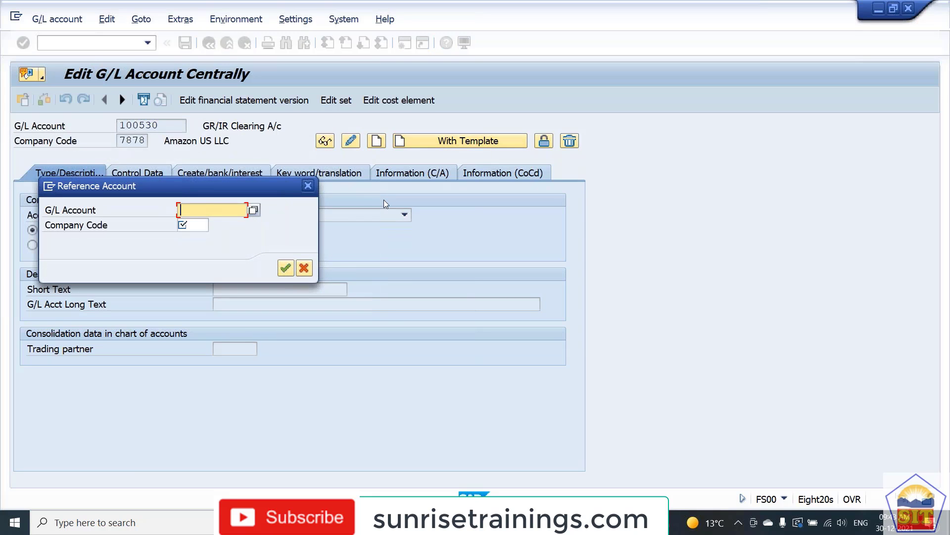
text(100520)
key(Tab)
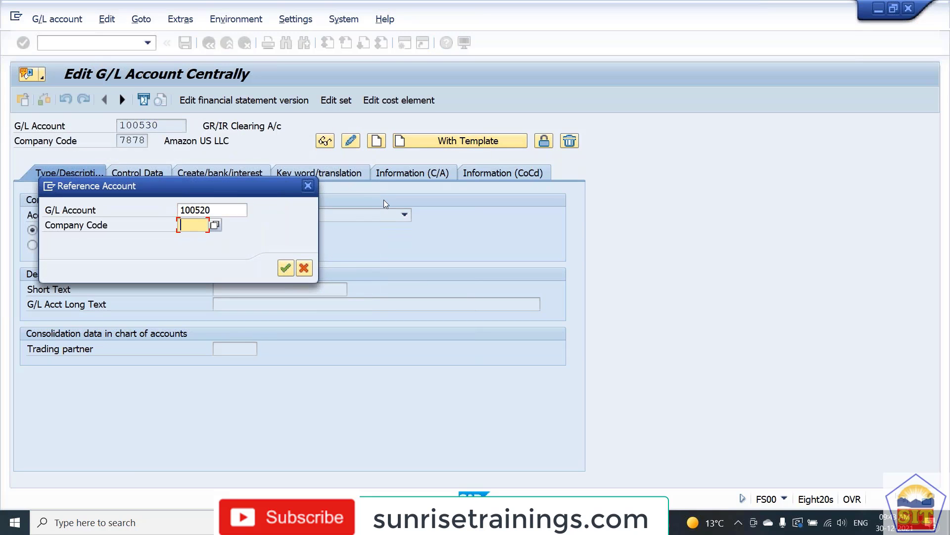
text(7878)
key(Return)
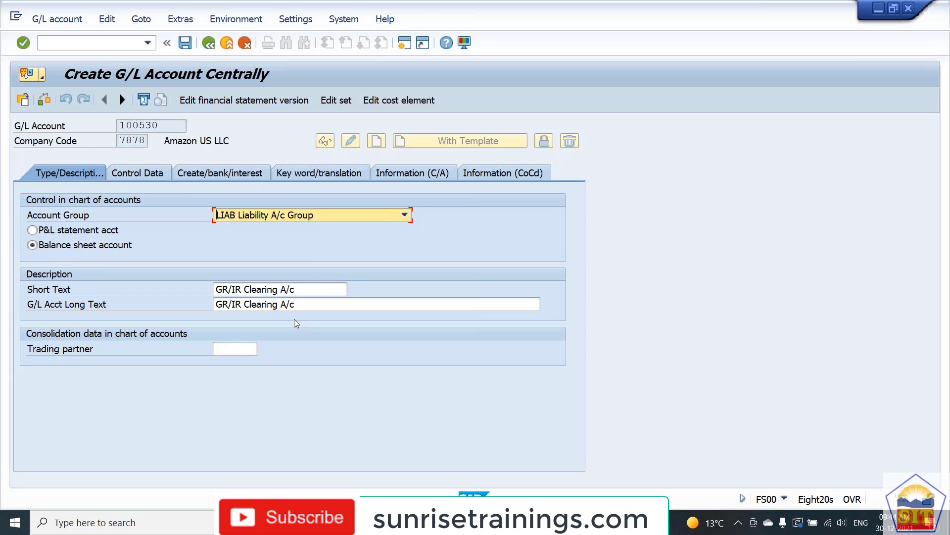
Step: Set both the short text and the long text of the new G/L account to Input Tax Payable
click(299, 289)
key(shift+Home)
text(I)
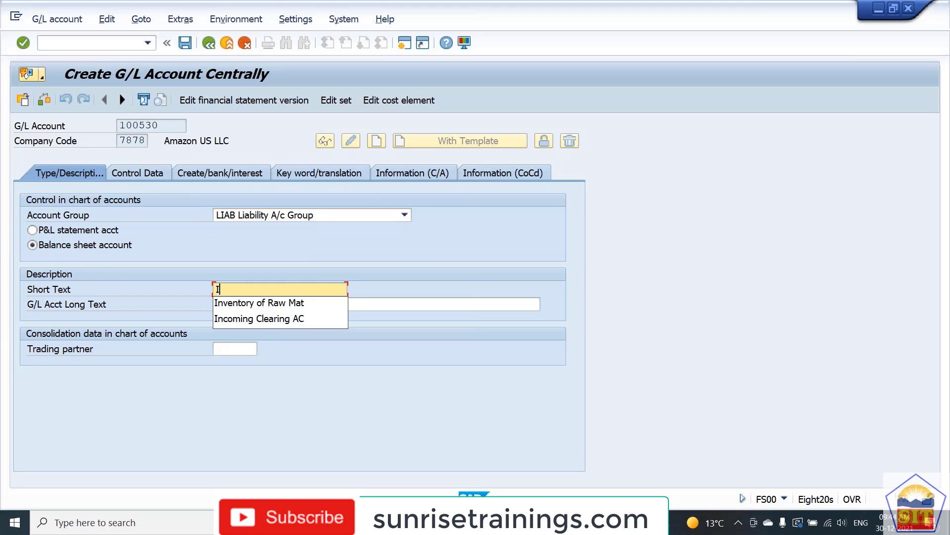
text(nput Tx)
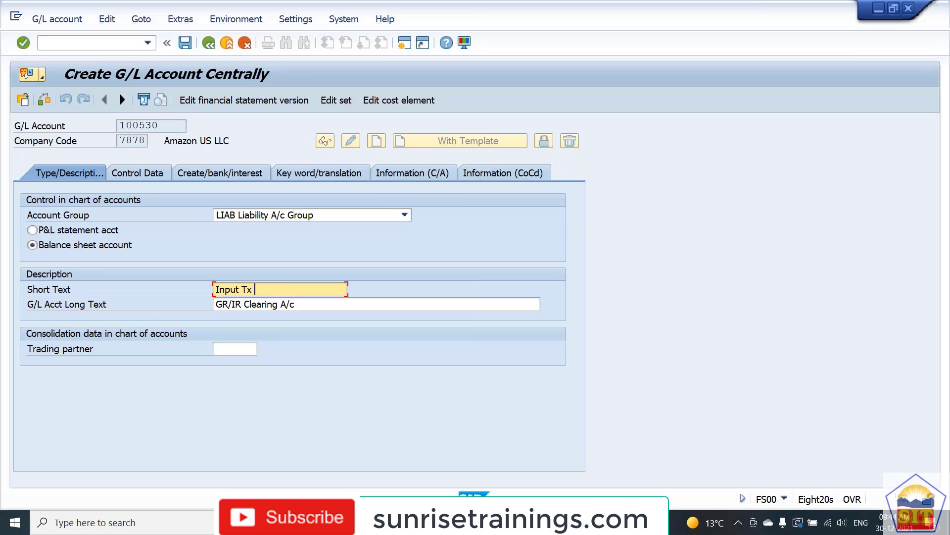
key(BackSpace)
text(ax Payable)
key(shift+Home)
key(ctrl+c)
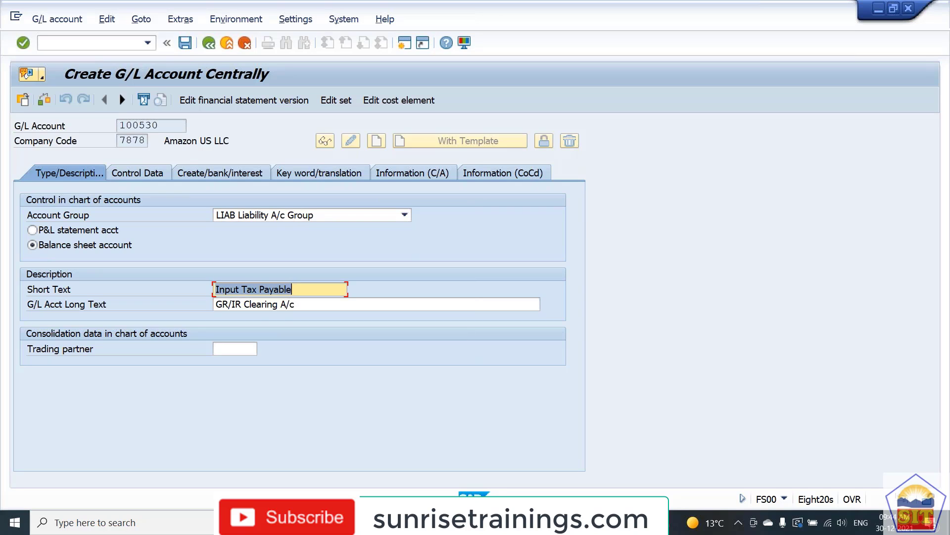
key(Tab)
key(shift+End)
key(ctrl+v)
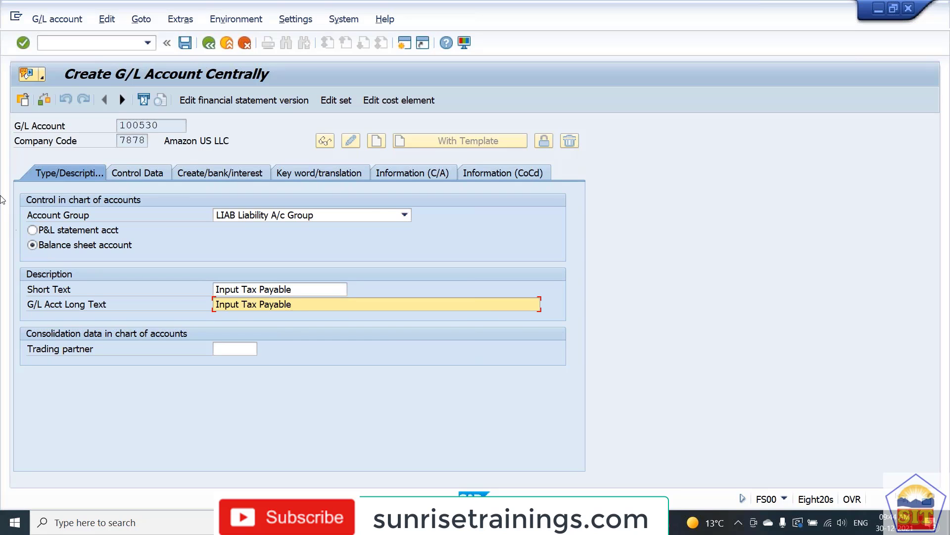
Step: Set the new account's field status group to G001, turn off Post Automatically Only, and save the account
click(127, 176)
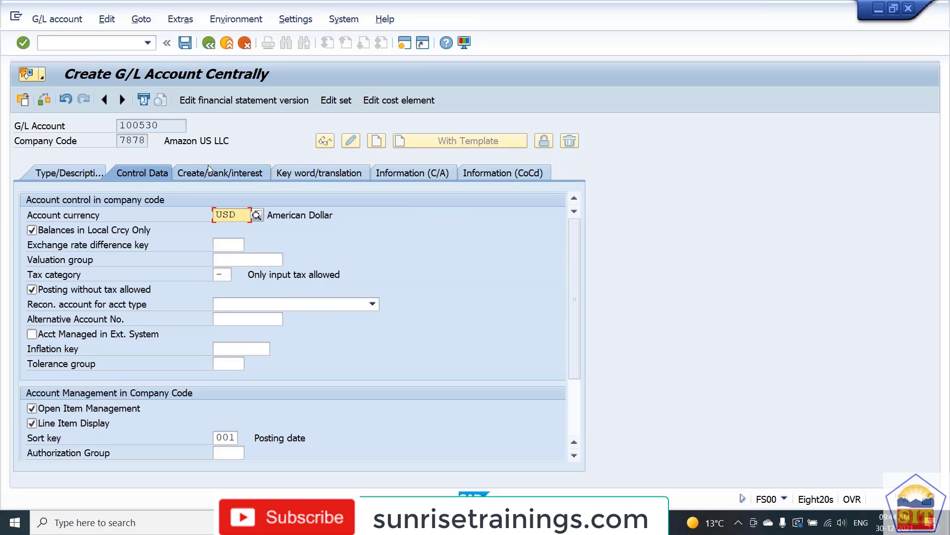
click(209, 171)
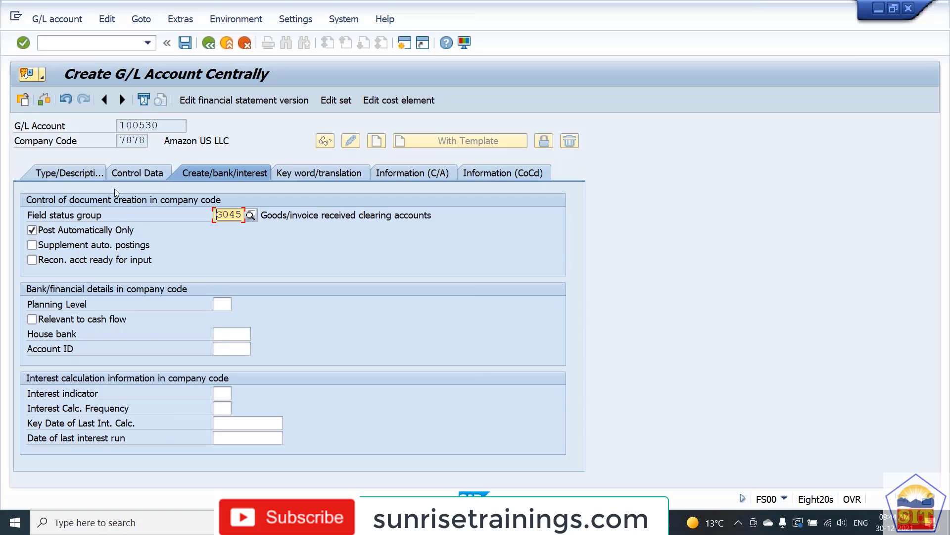
click(138, 176)
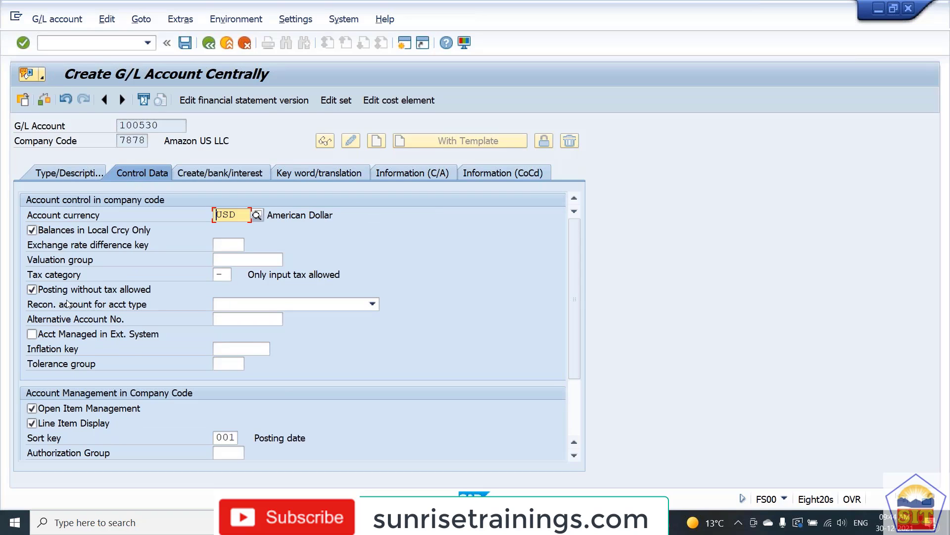
click(209, 178)
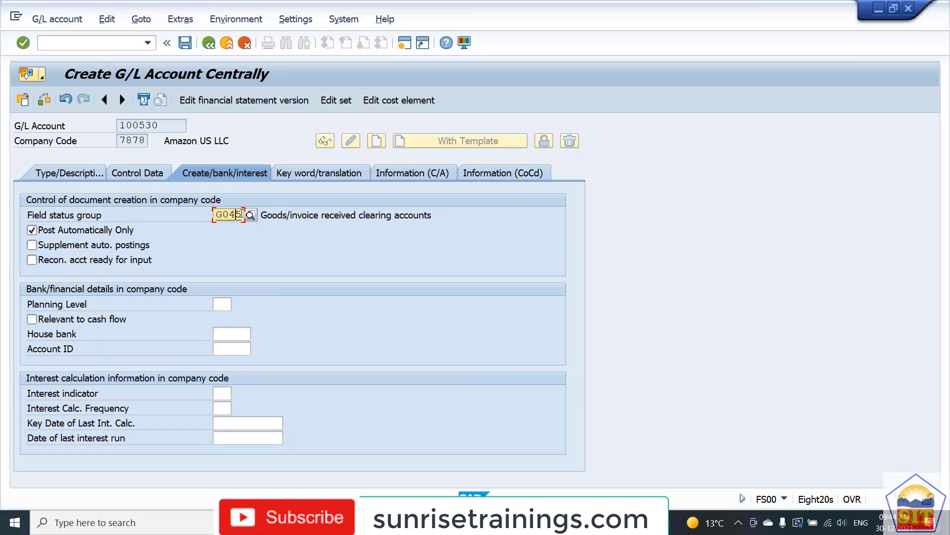
click(242, 217)
key(BackSpace)
key(BackSpace)
key(BackSpace)
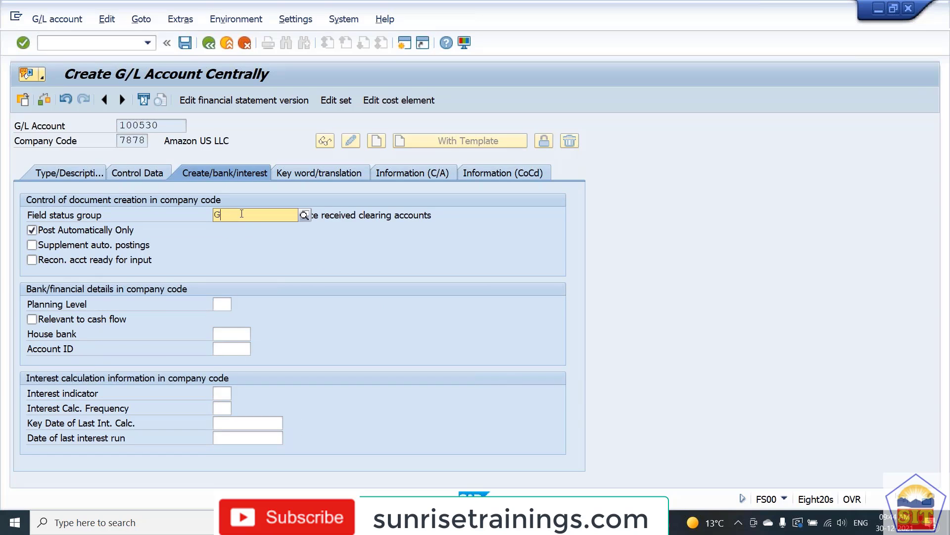
text(001)
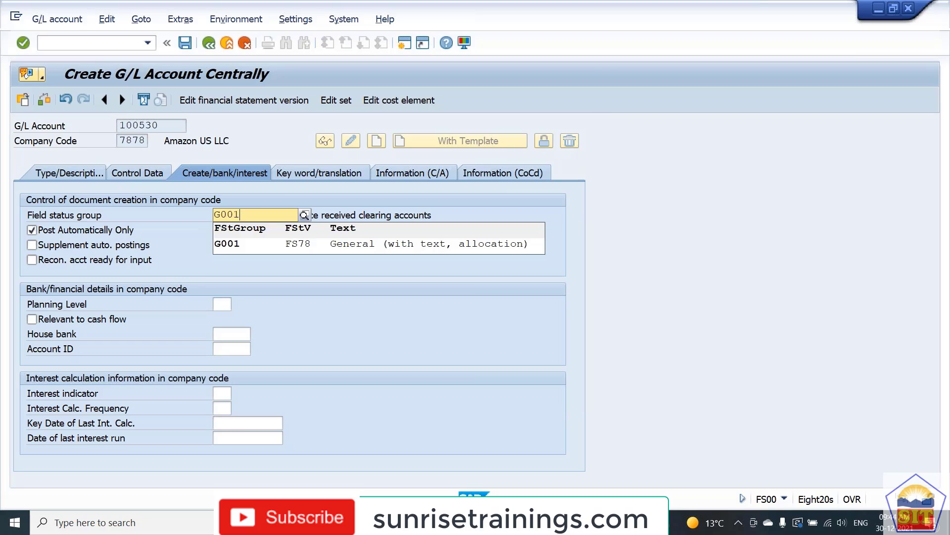
key(Return)
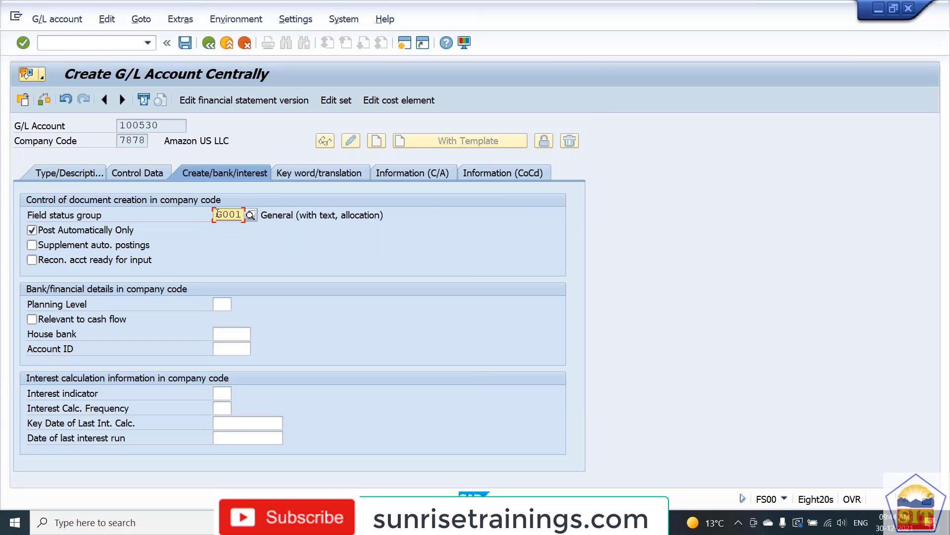
click(105, 231)
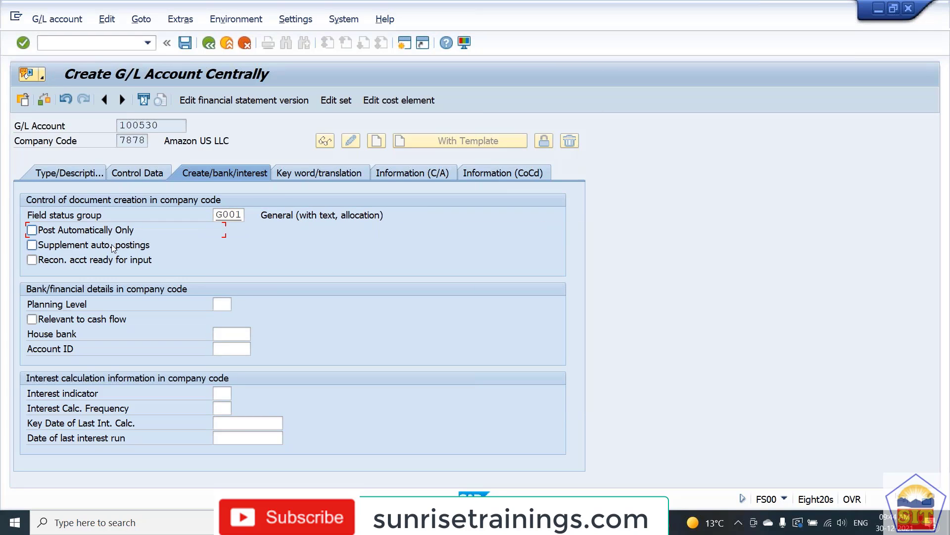
key(ctrl+s)
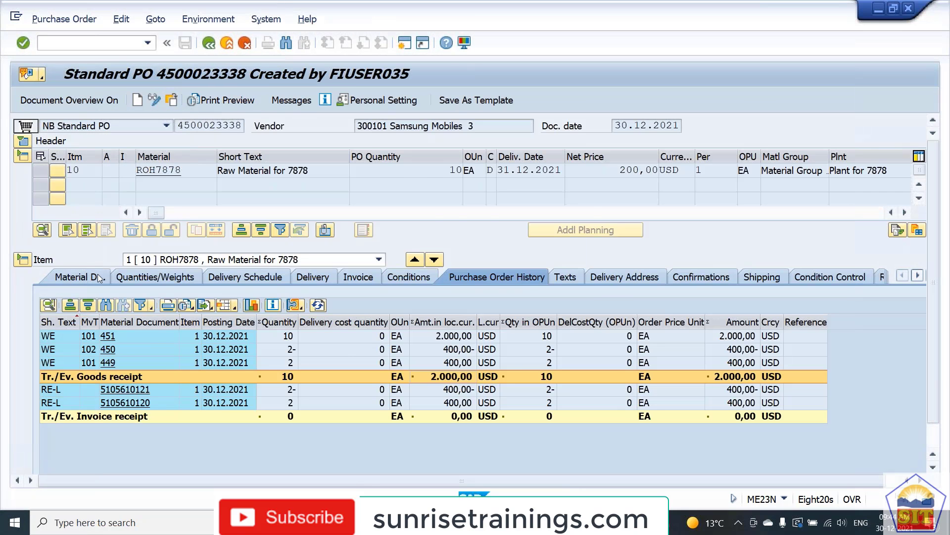
Step: Switch to the OB40 session, assign account 100530 to tax code 78 for Input tax (VST), and save
key(alt+Tab)
key(alt+Tab)
key(alt+Tab)
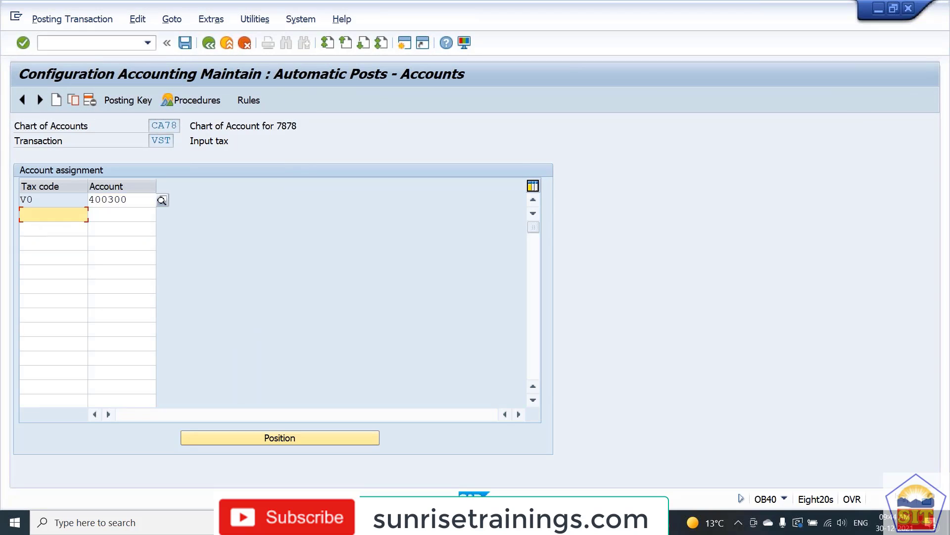
text(78)
click(121, 214)
text(10)
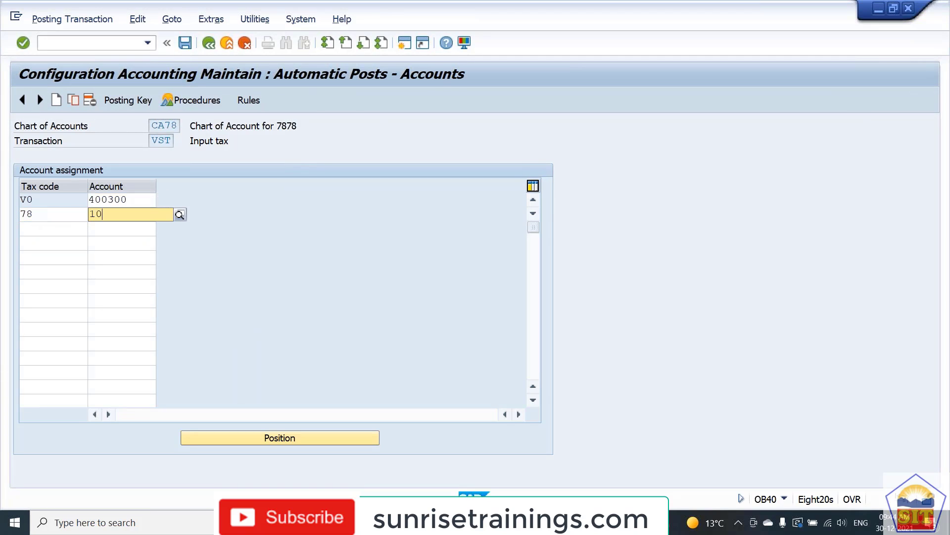
text(0530)
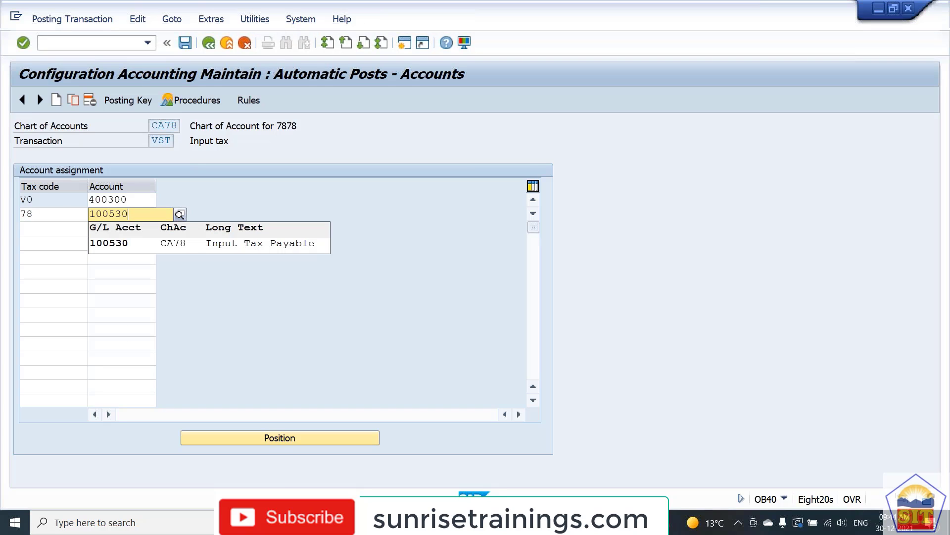
key(Return)
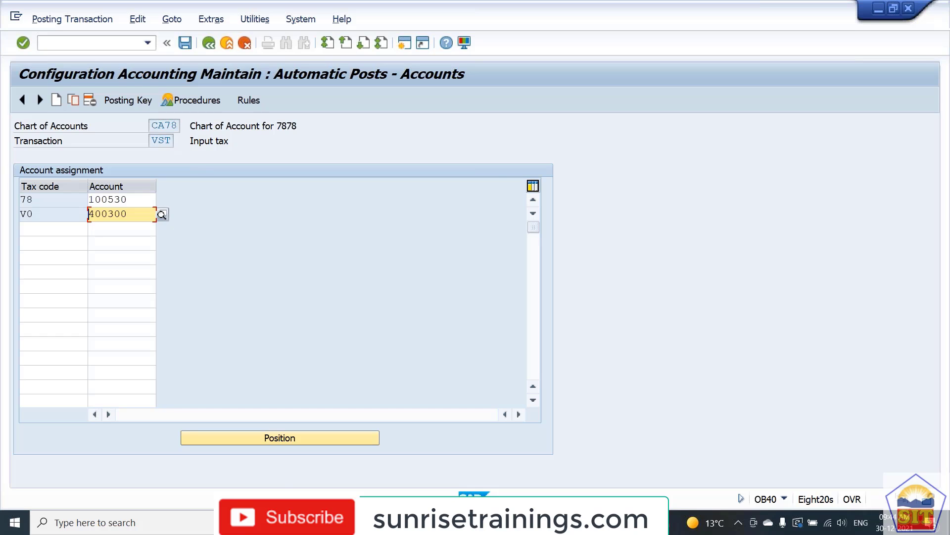
key(ctrl+s)
key(Return)
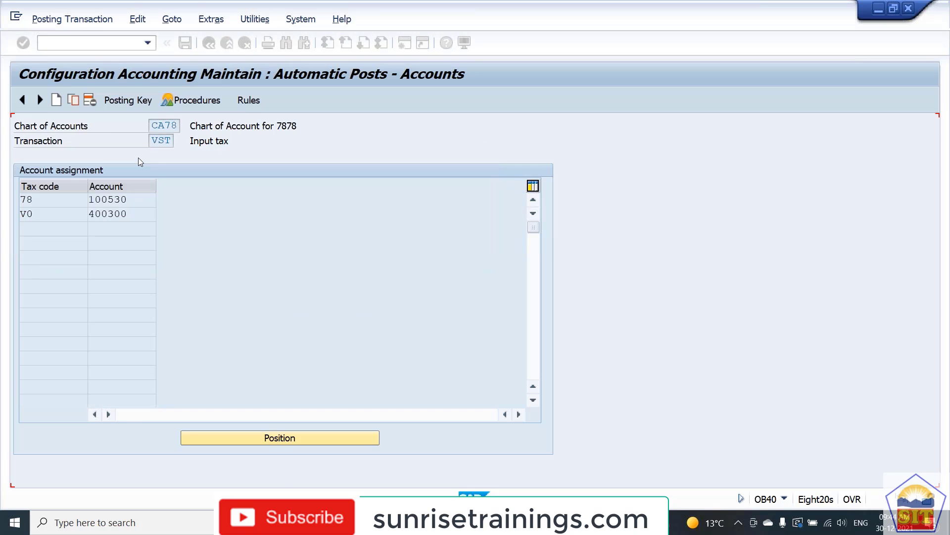
Step: Switch to the MIRO session and start over with an empty incoming invoice for company code 7878
key(alt+Tab)
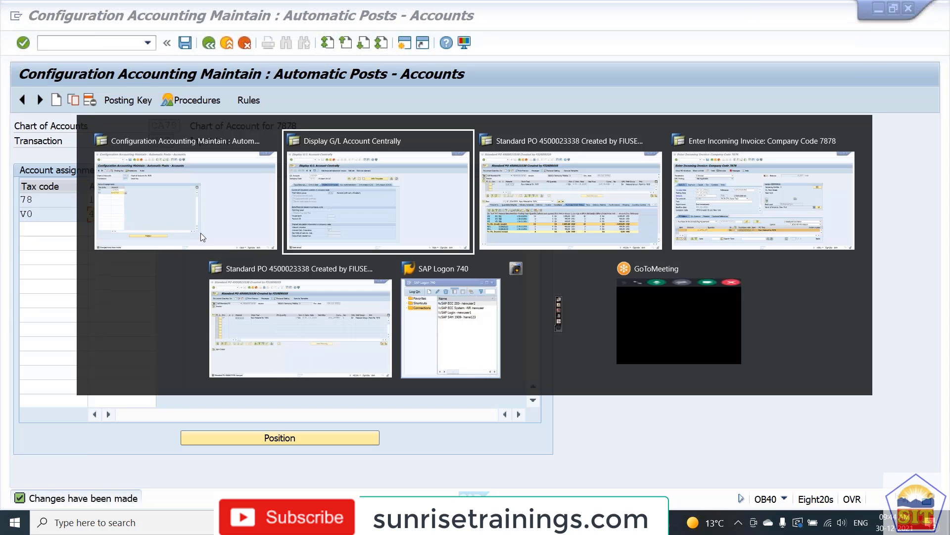
click(200, 232)
key(alt+Tab)
key(Tab)
key(Tab)
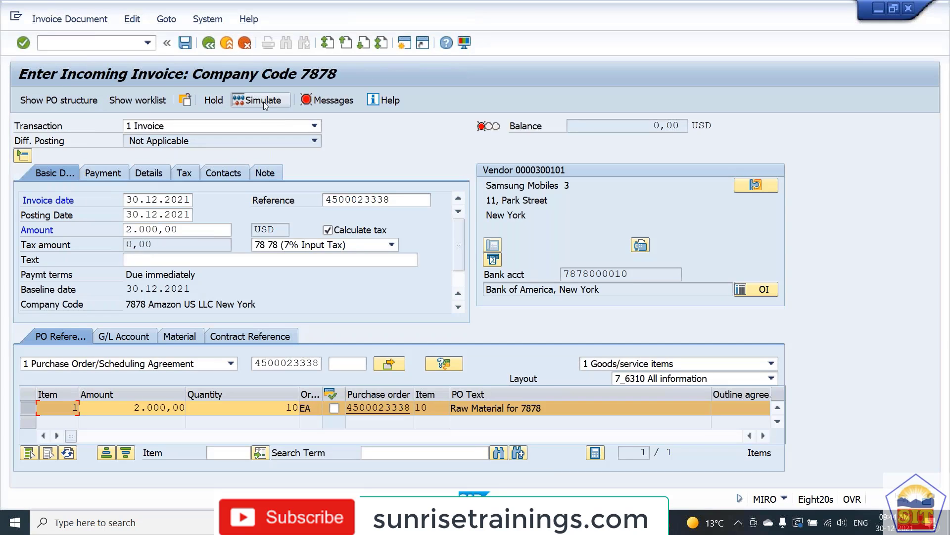
key(ctrl+s)
Step: Enter the raw material purchase order number as both the PO reference and the invoice reference, and load its item
key(Tab)
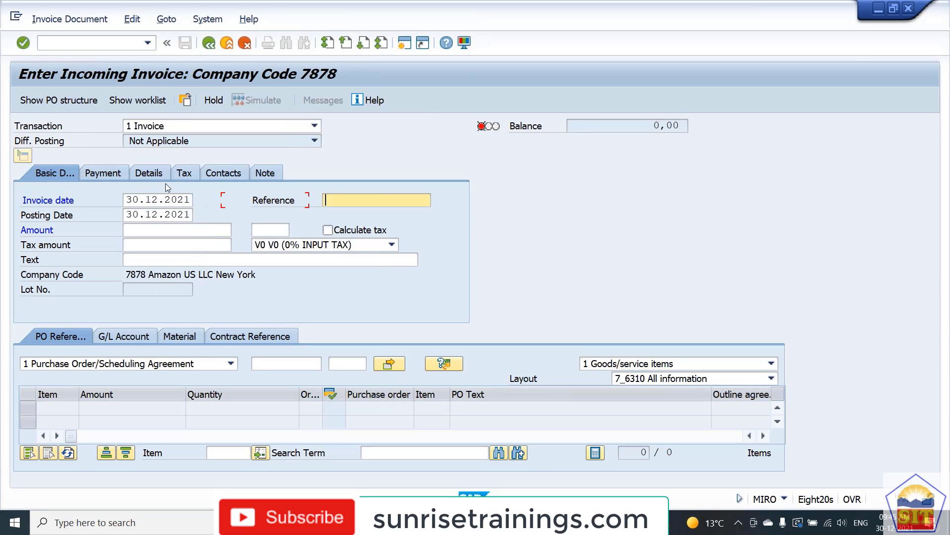
key(Tab)
key(Tab)
key(Tab)
key(Tab)
key(Tab)
key(Tab)
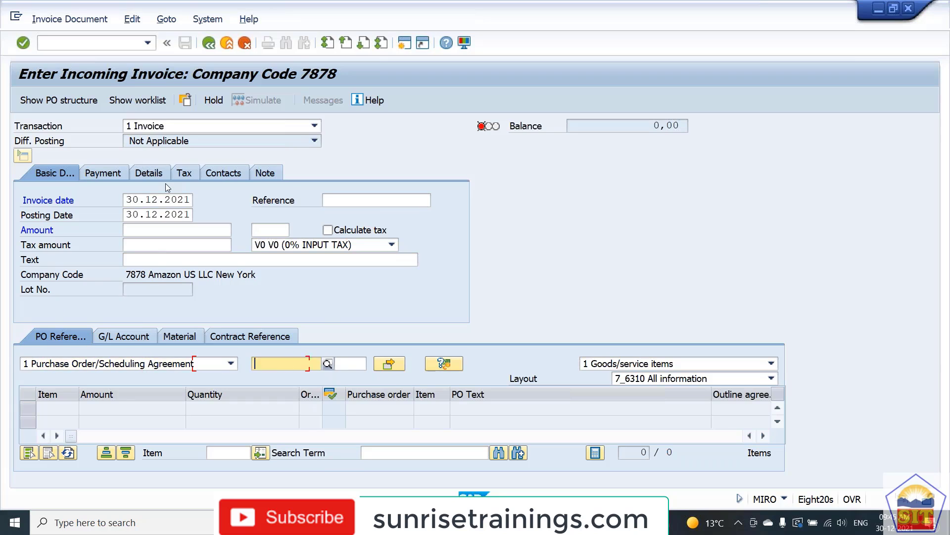
key(BackSpace)
key(Down)
key(Return)
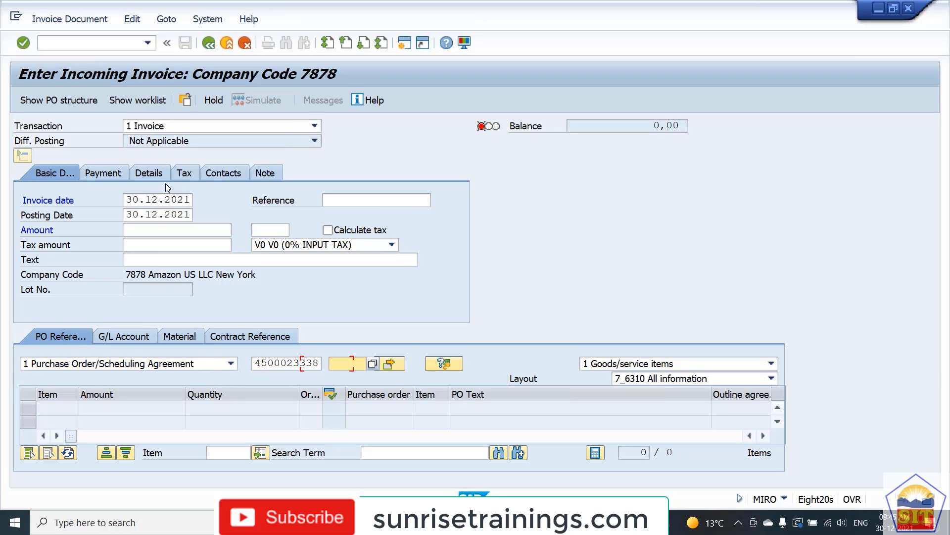
click(343, 199)
key(Down)
key(Return)
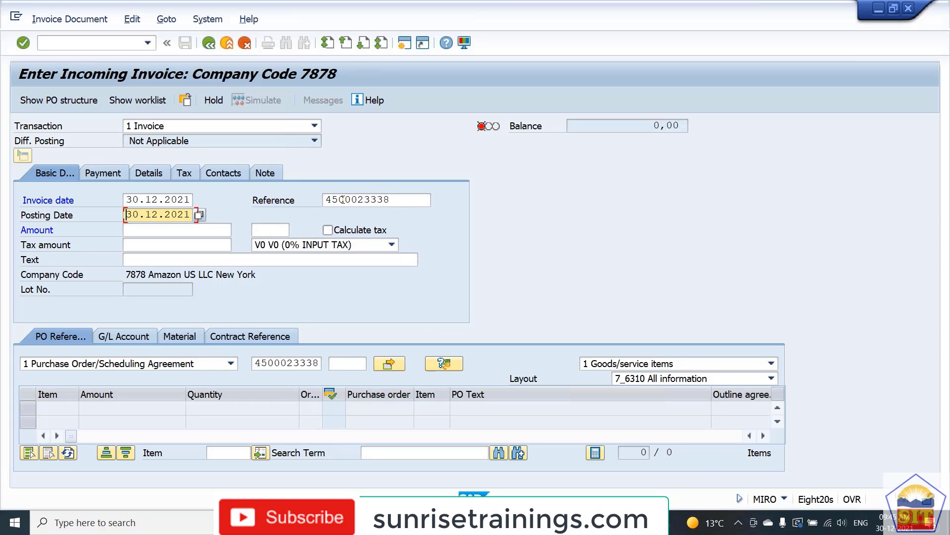
key(Return)
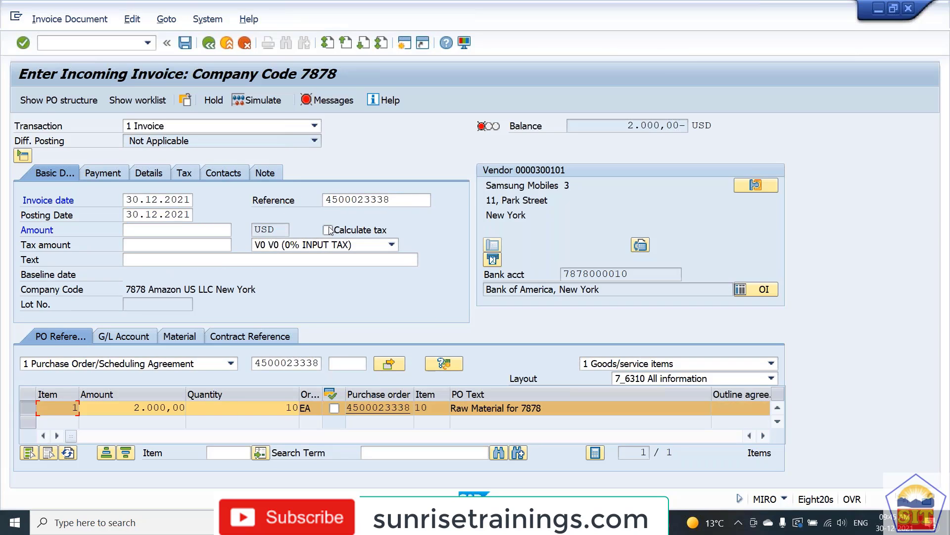
Step: Set the invoice's tax code to 78 (7% Input Tax) and its baseline date to 30.12.2021, and return to the basic data
click(277, 246)
click(270, 258)
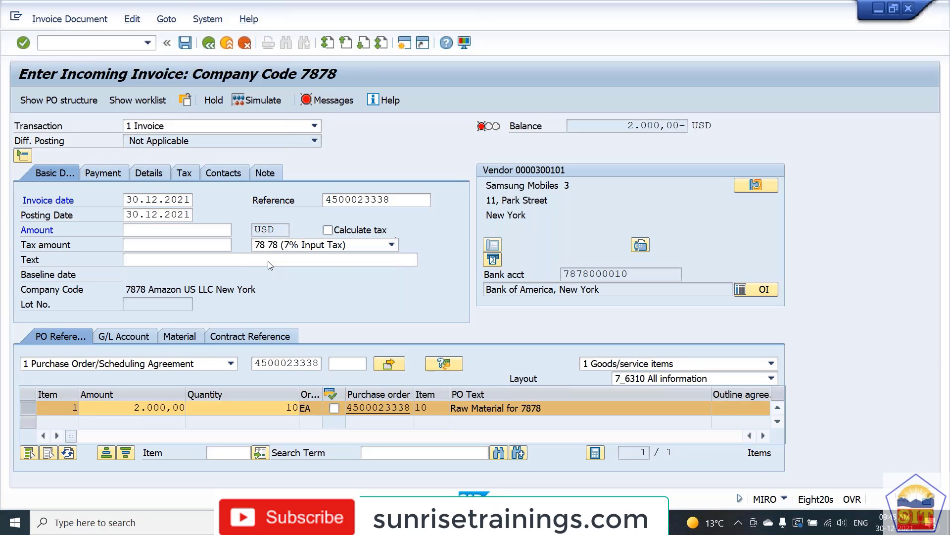
click(139, 201)
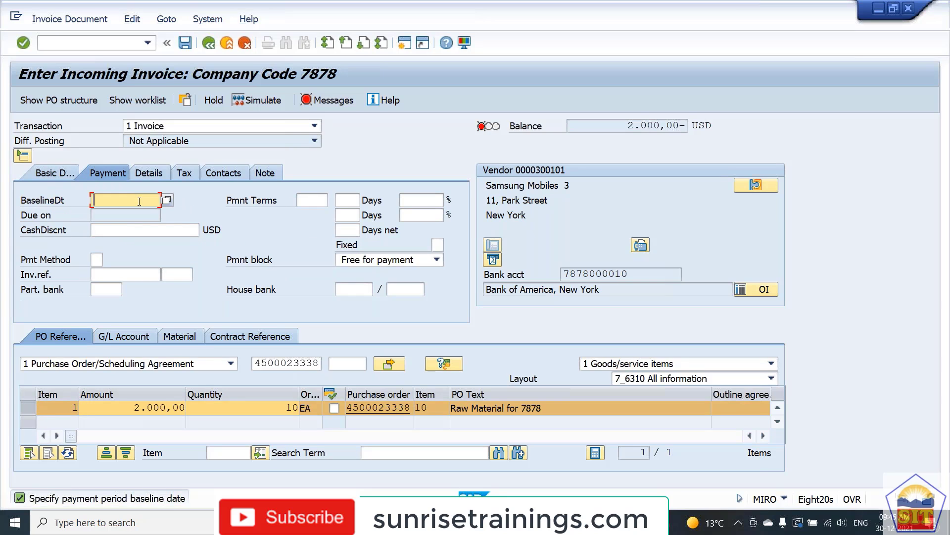
click(124, 213)
key(Return)
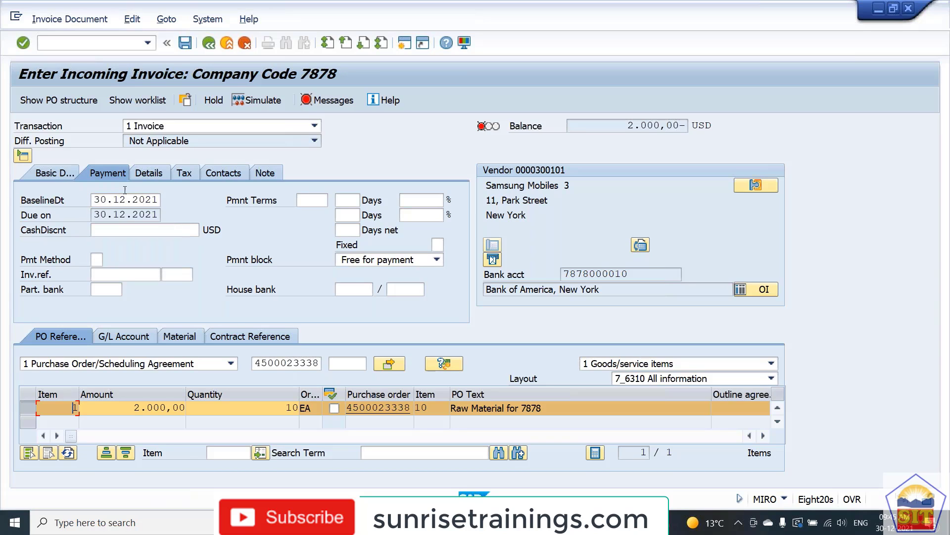
click(55, 172)
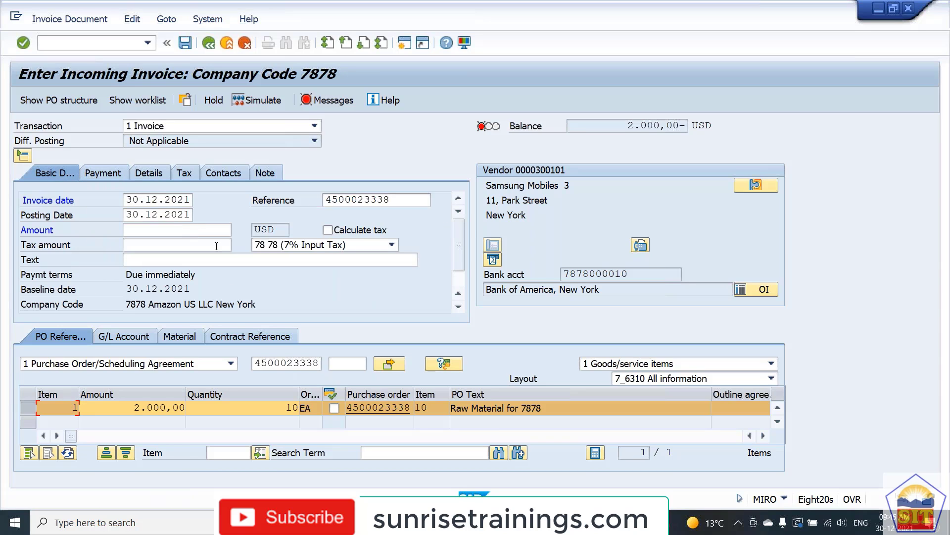
Step: Turn on automatic tax calculation for the incoming invoice and set its amount to 2140 USD
click(357, 231)
key(Return)
double_click(171, 246)
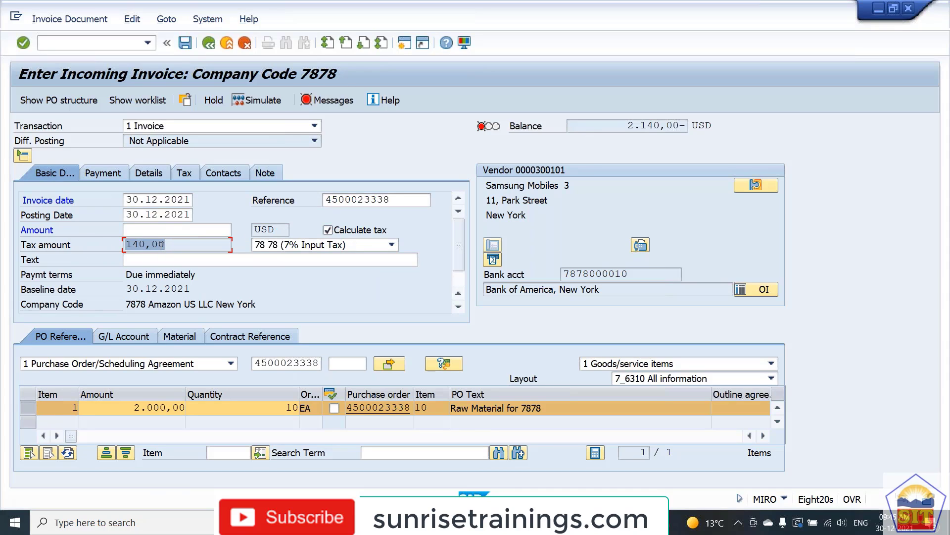
click(156, 231)
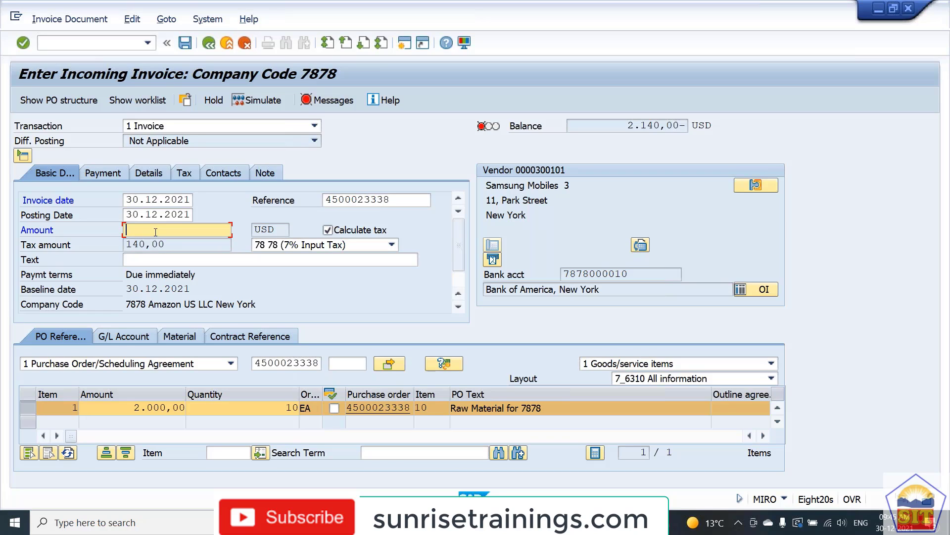
text(2140)
key(Return)
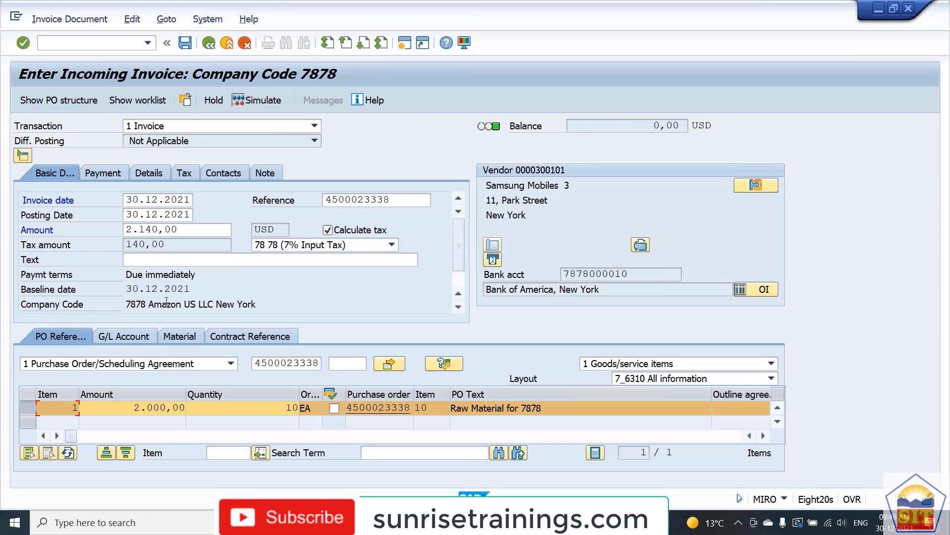
Step: Simulate the invoice, check the vendor, GR/IR clearing and input tax amounts, and try to post it
click(257, 102)
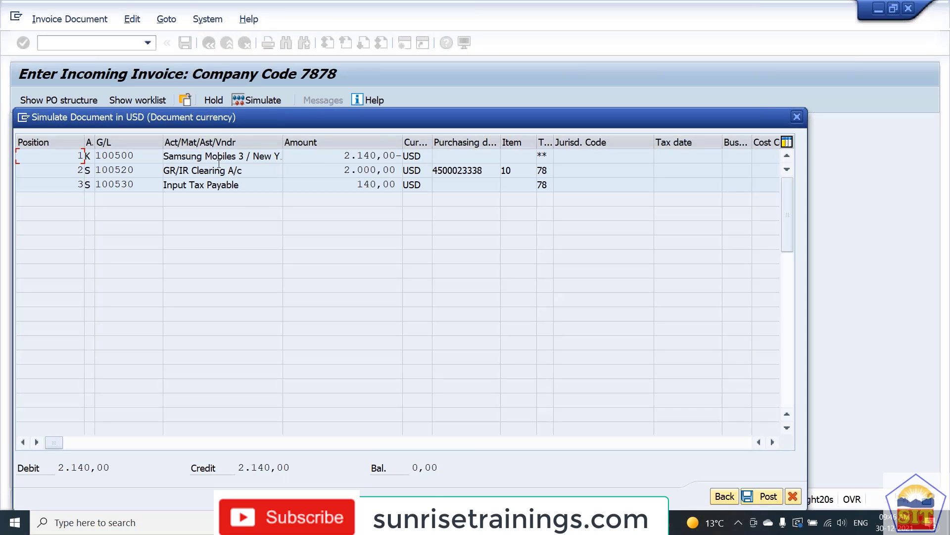
drag(344, 155, 385, 157)
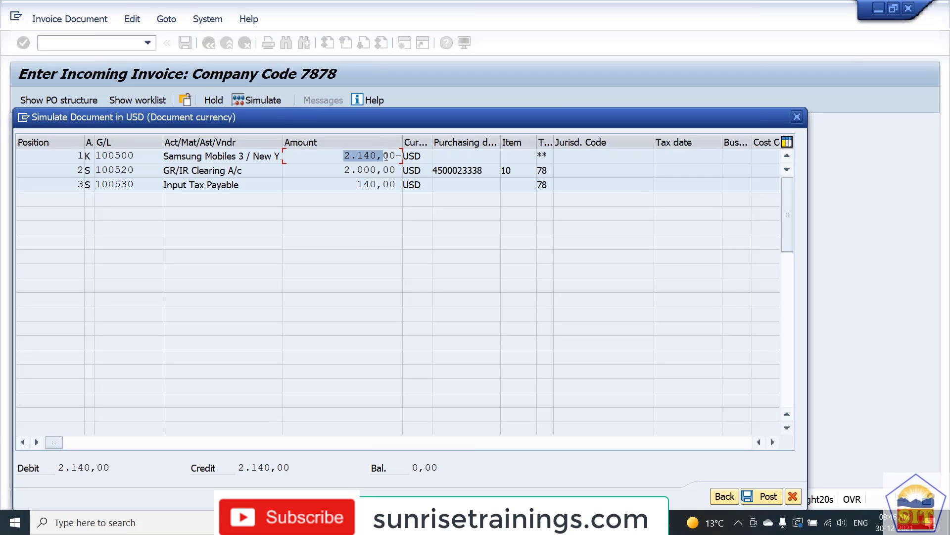
drag(345, 170, 396, 185)
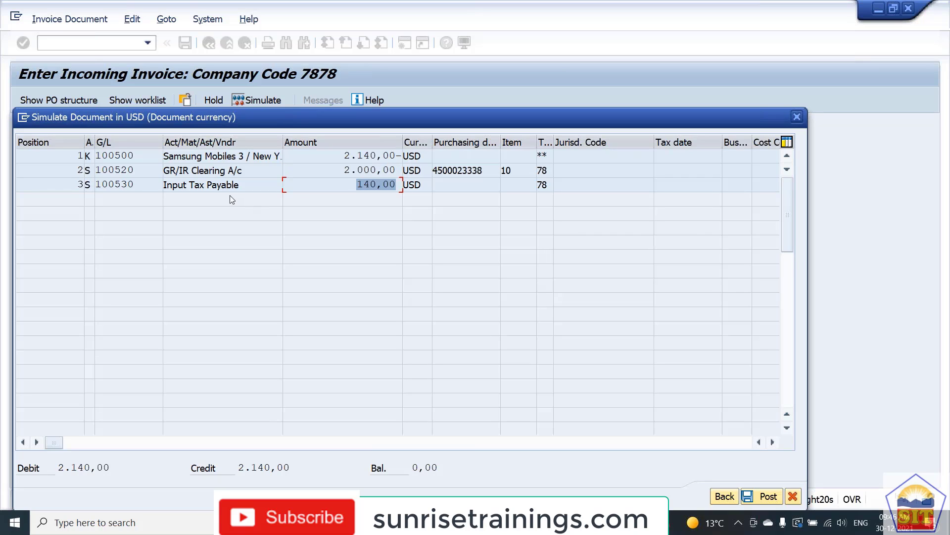
click(768, 497)
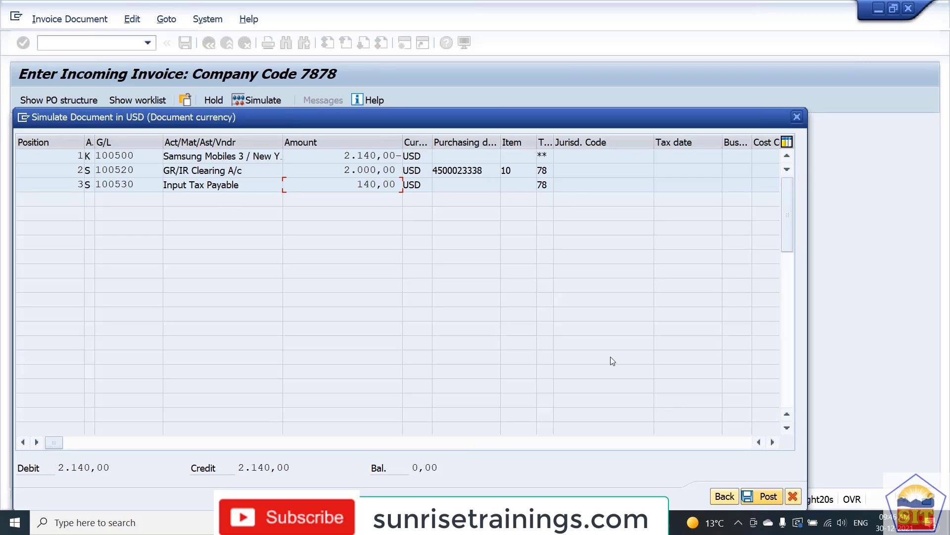
Step: Leave the simulation and read the invoice's verification log
click(793, 496)
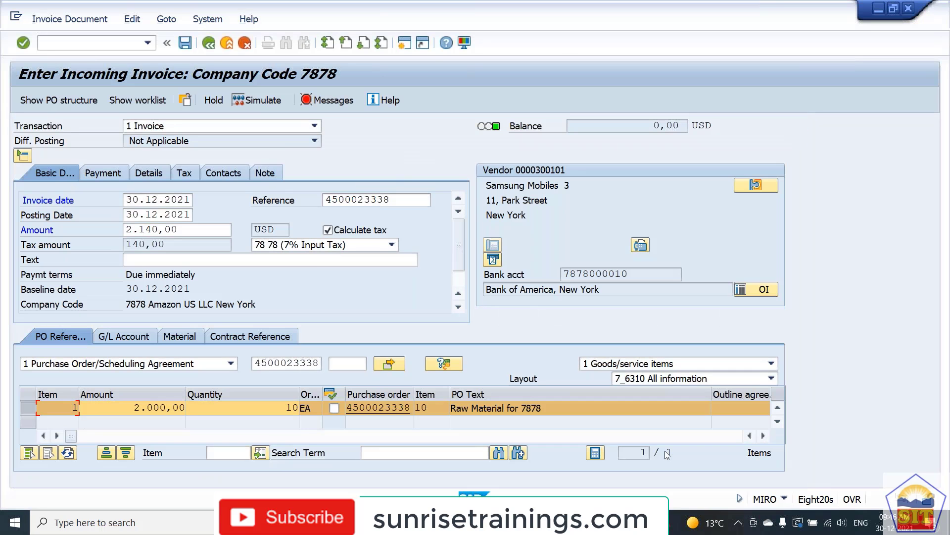
click(329, 100)
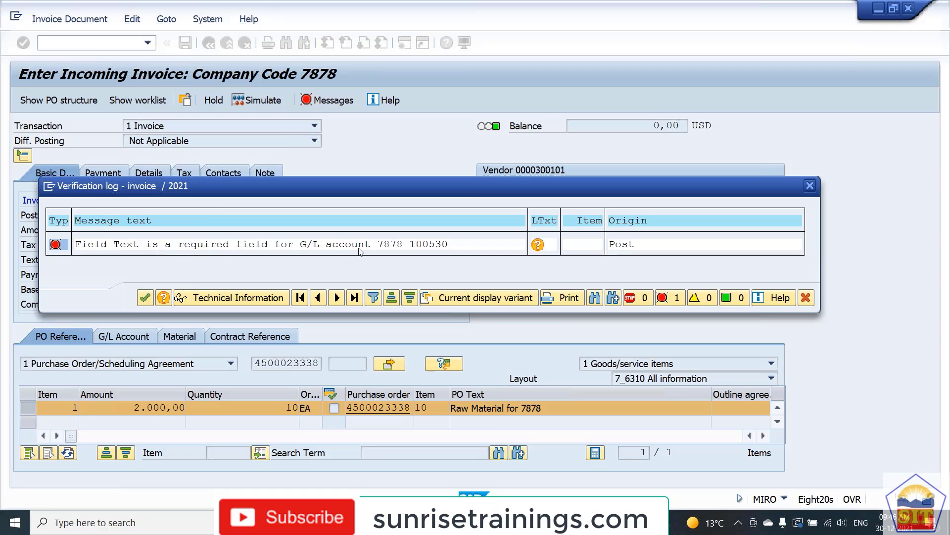
click(805, 298)
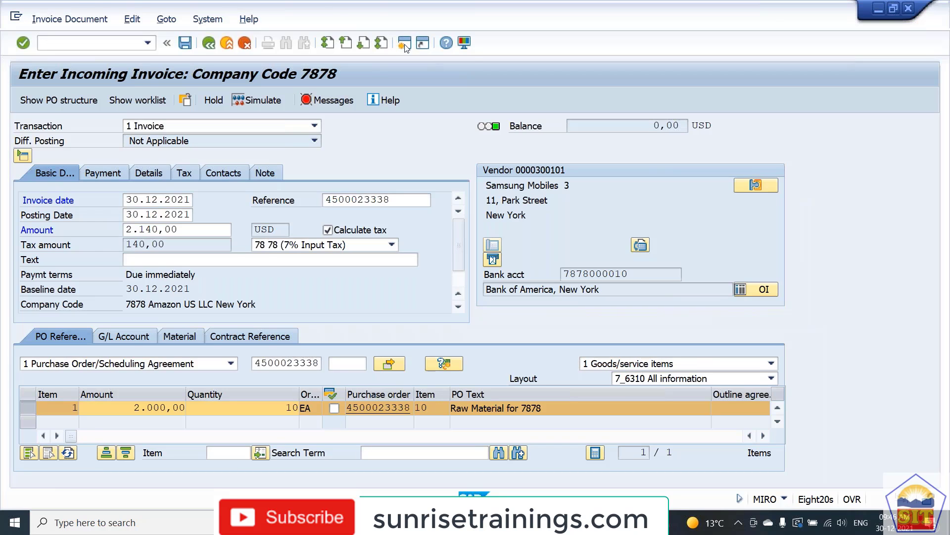
Step: Open transaction OBC4 in a new session, locate field status variant FS78, and open its field status groups
click(405, 43)
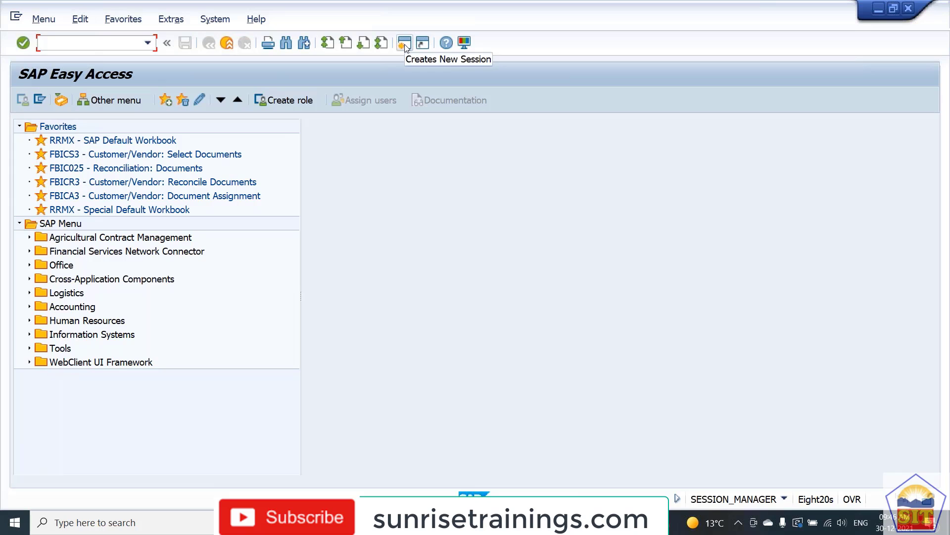
text(obc4)
key(Return)
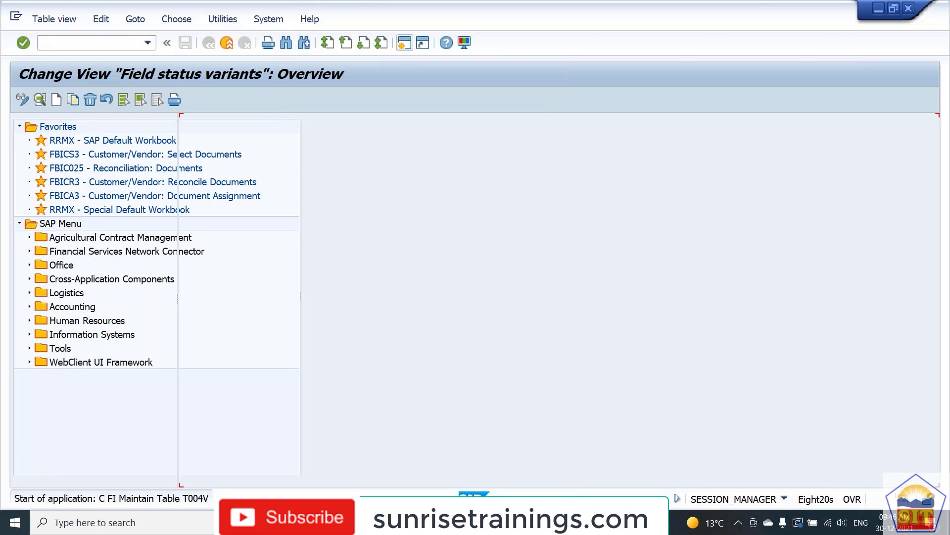
click(391, 468)
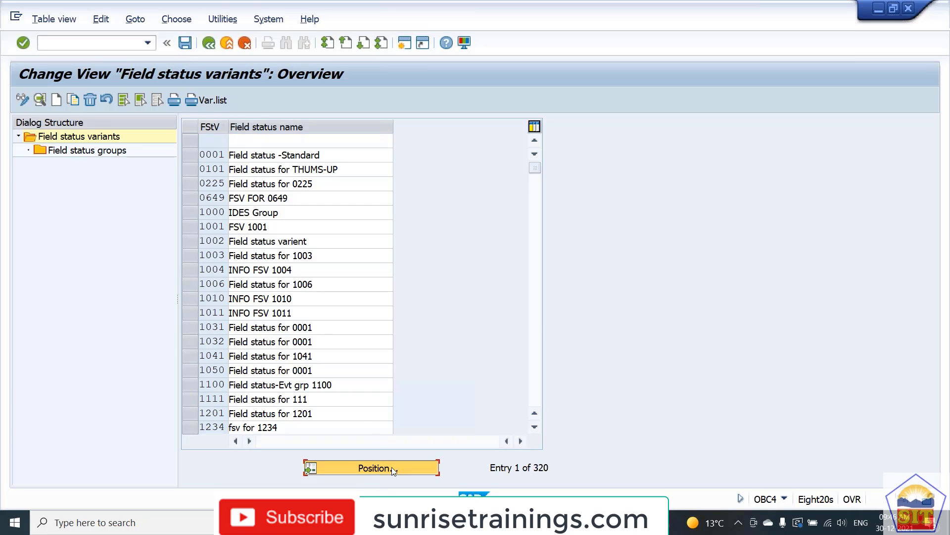
text(fs78)
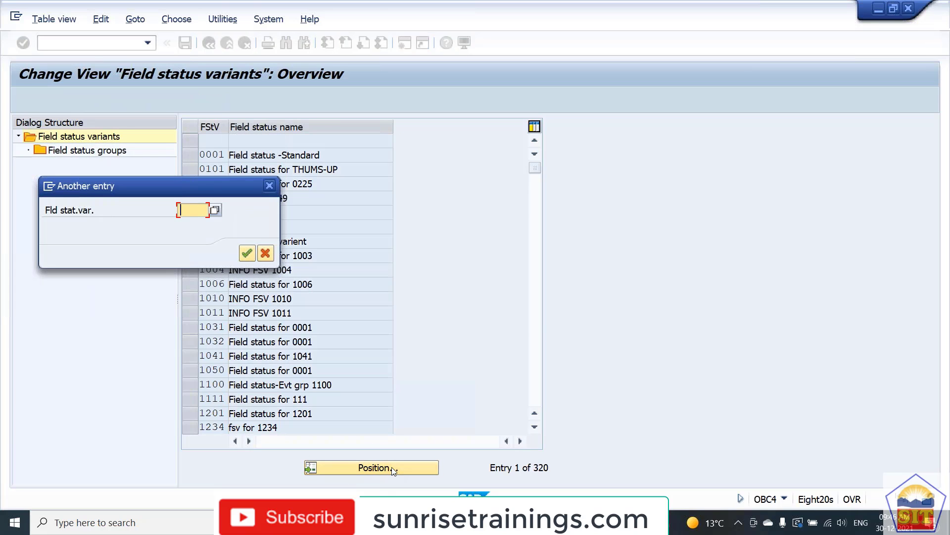
key(Return)
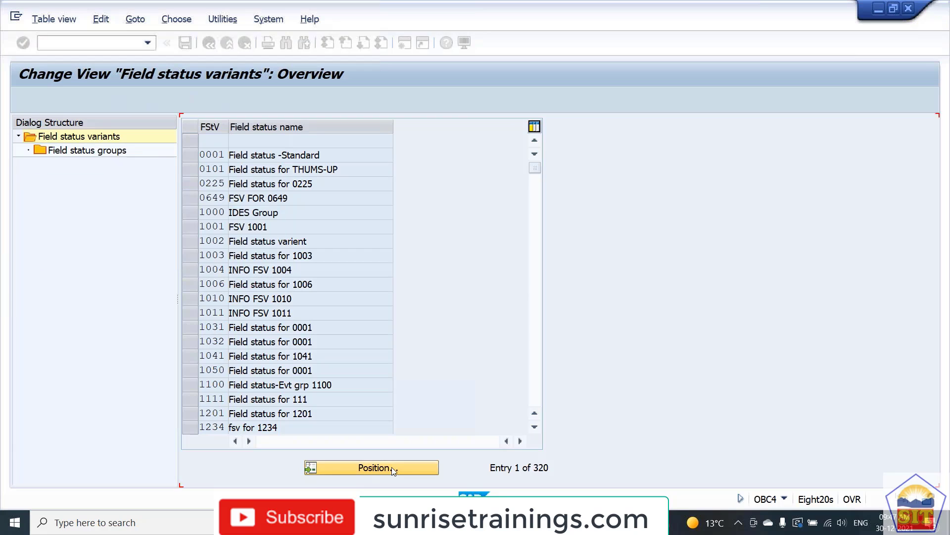
click(190, 141)
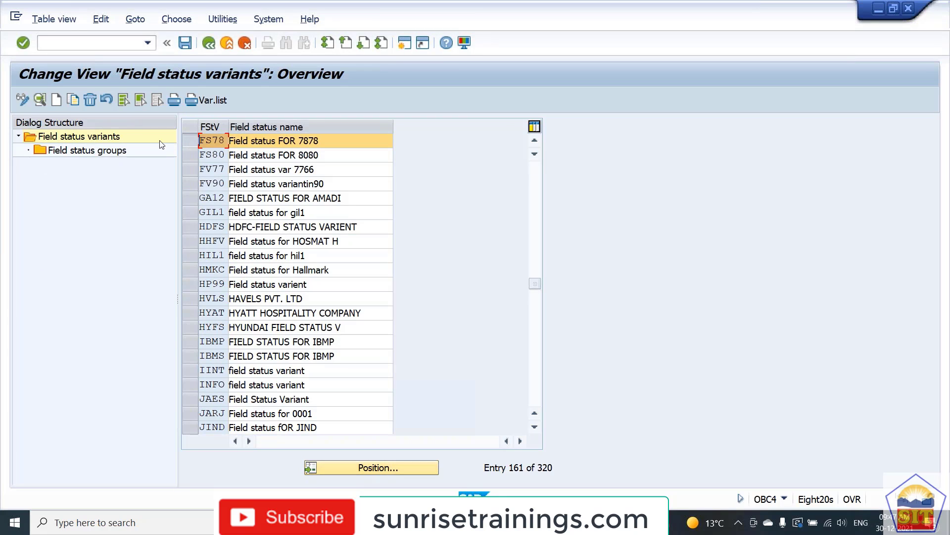
double_click(131, 155)
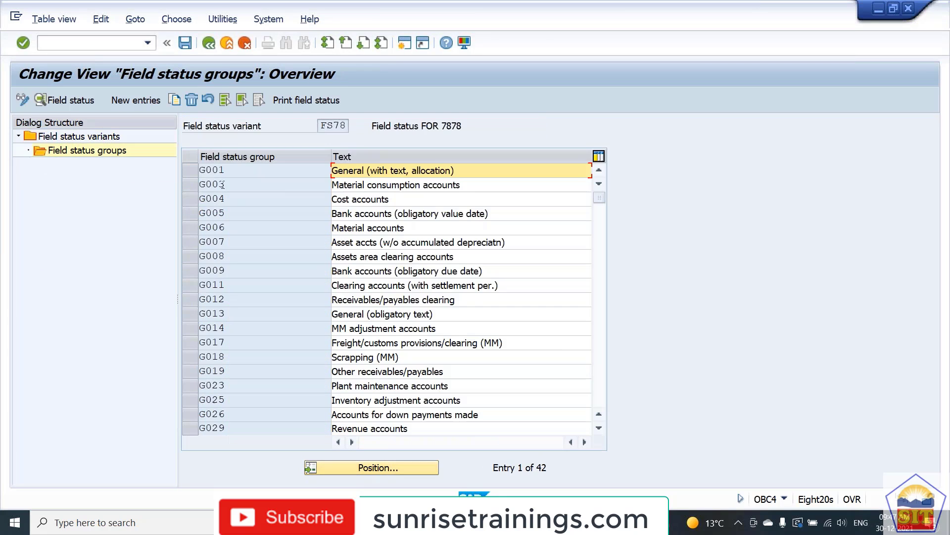
Step: In field status group G001, make Text an optional entry under General data and save with the proposed customizing request
double_click(229, 172)
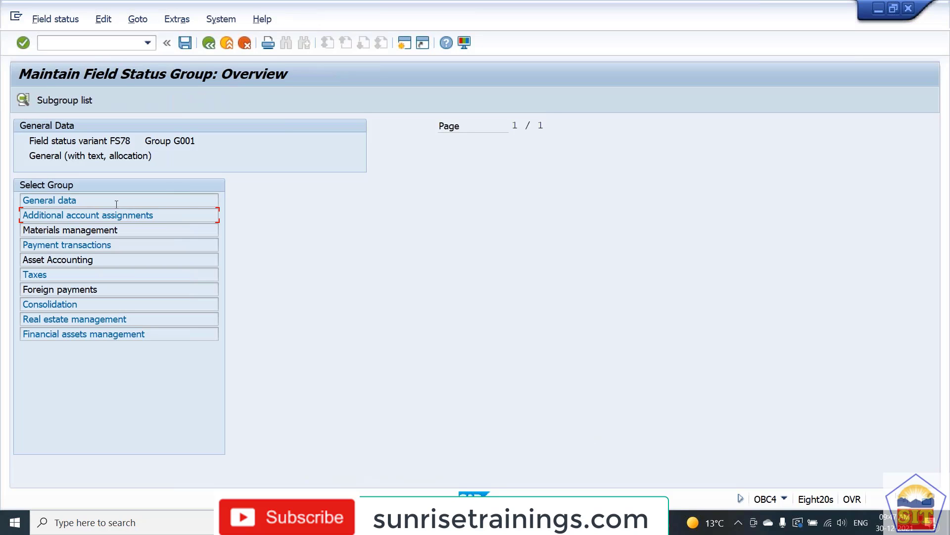
click(405, 229)
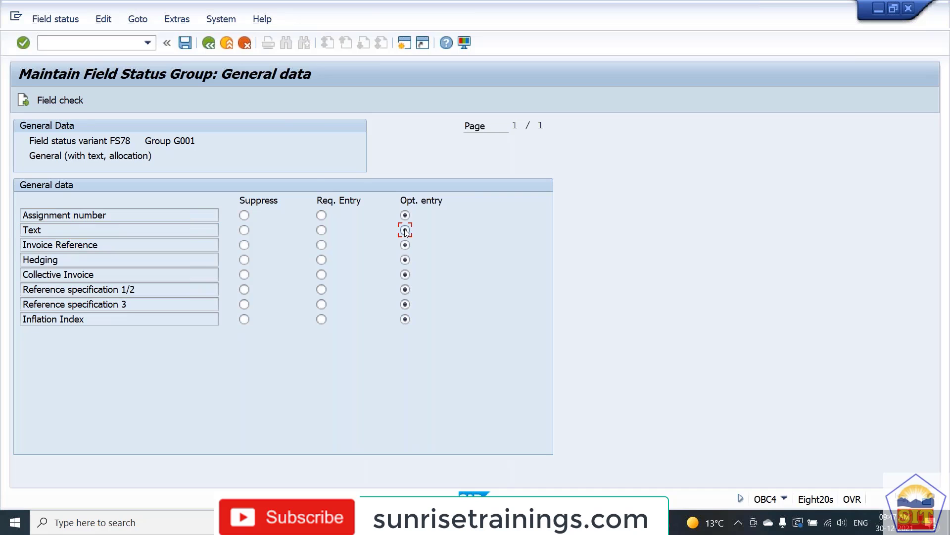
click(23, 100)
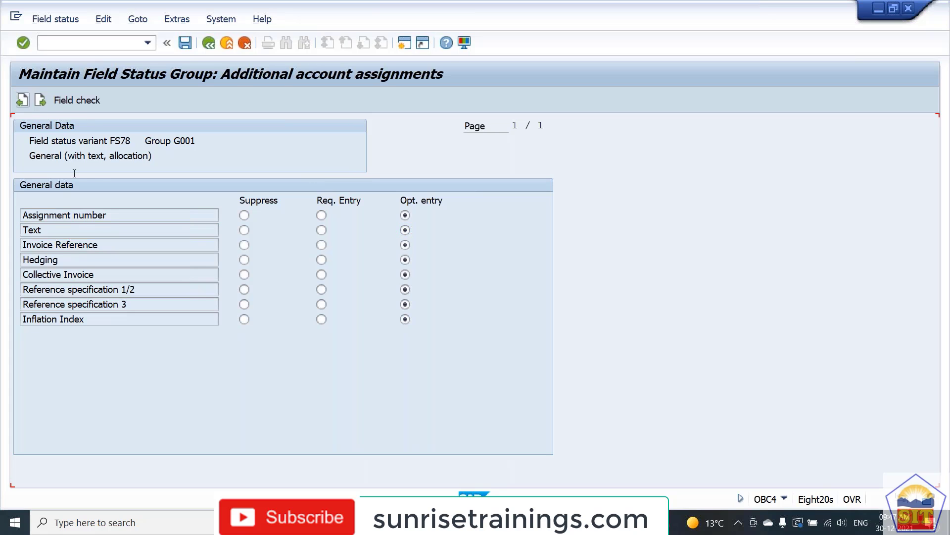
key(ctrl+s)
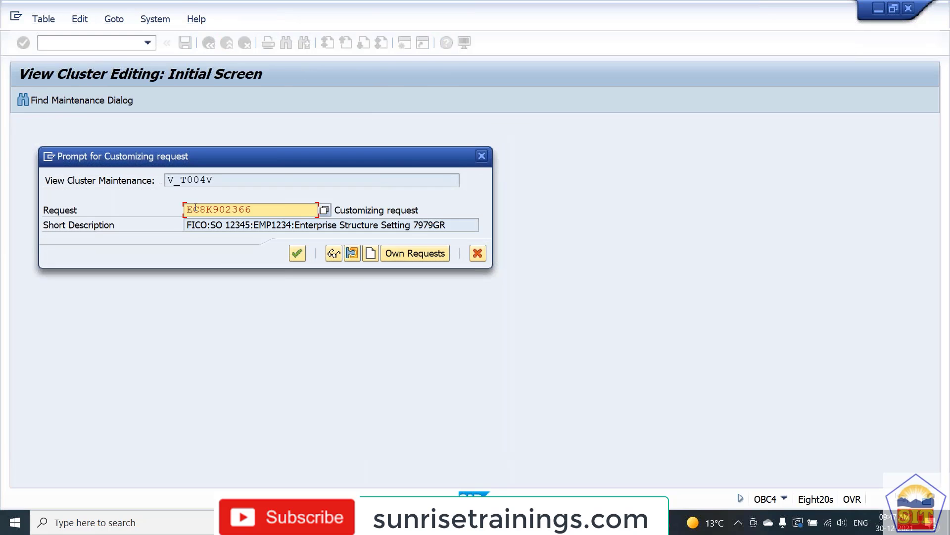
key(Return)
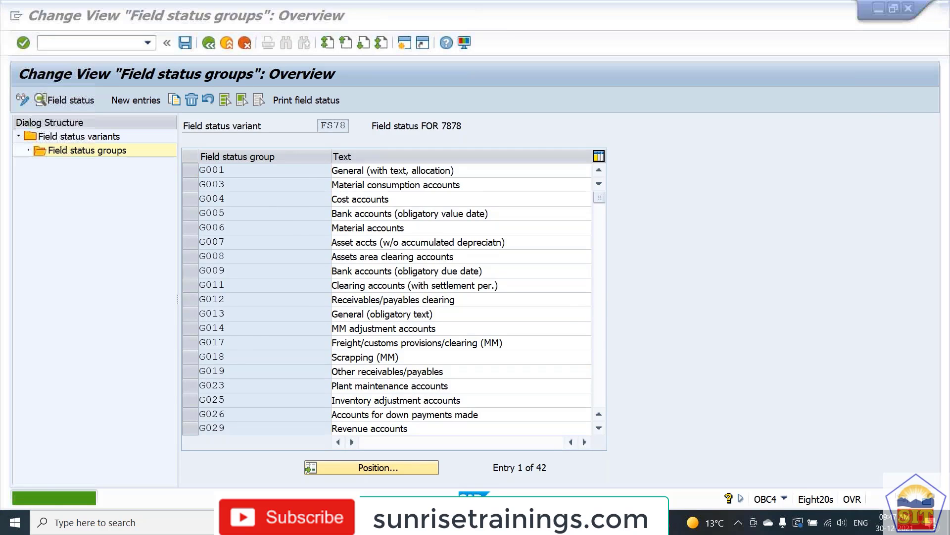
Step: Switch back to the MIRO session, retry posting the invoice from the simulation, and check its verification log
key(alt+Tab)
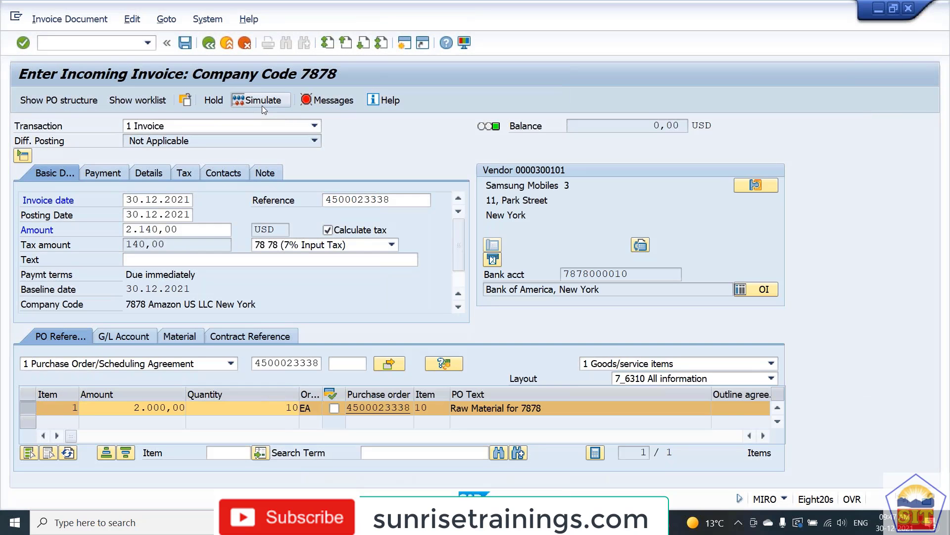
key(ctrl+shift+F5)
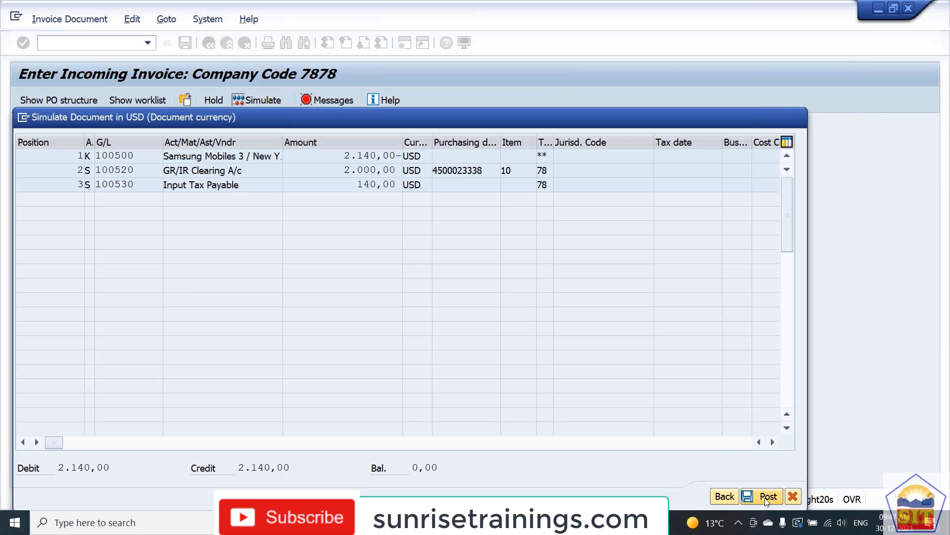
click(793, 496)
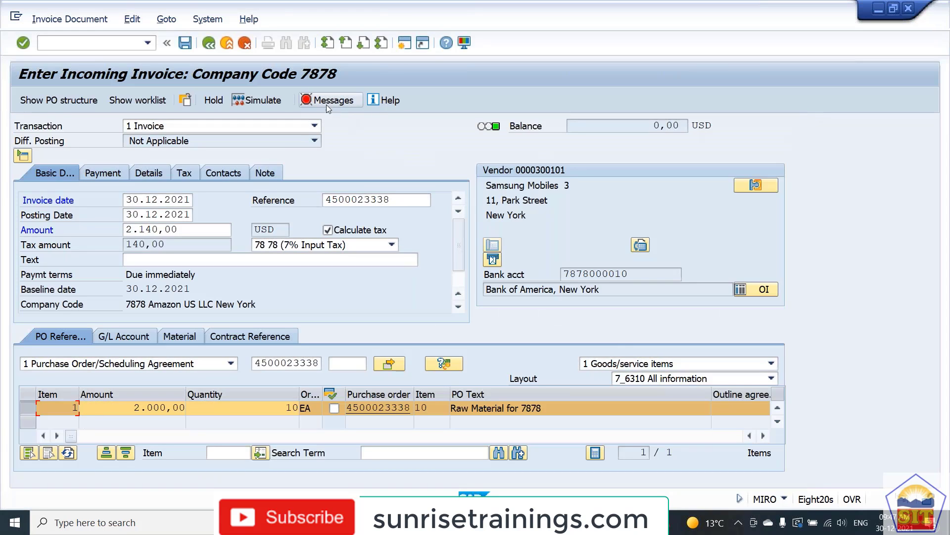
click(326, 105)
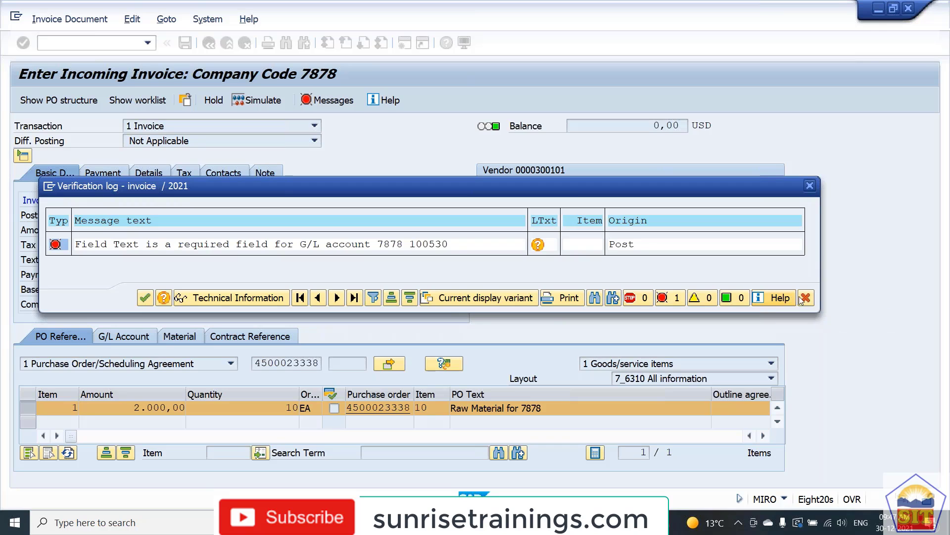
key(Return)
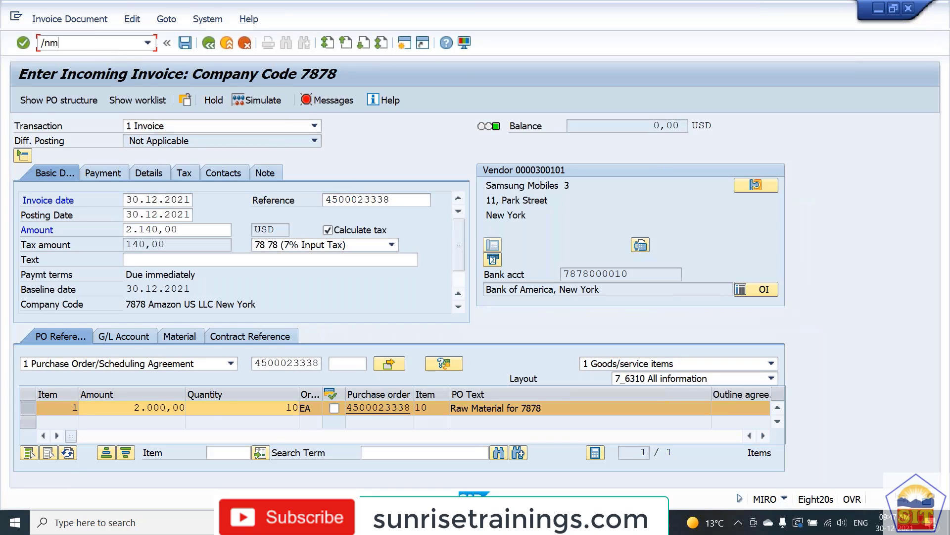
Step: Restart MIRO with an empty invoice, set the invoice date to 30.12.2021, and pick the raw material purchase order number as reference
key(Return)
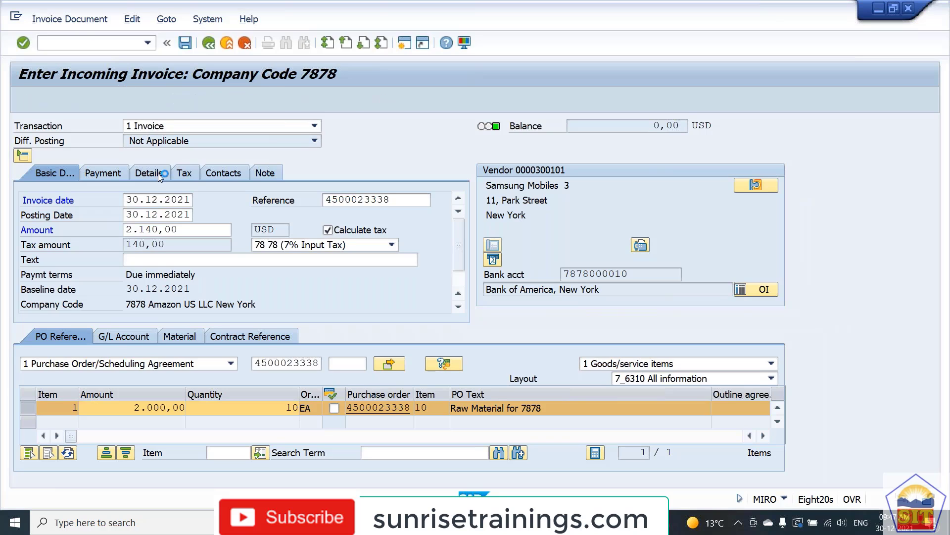
key(BackSpace)
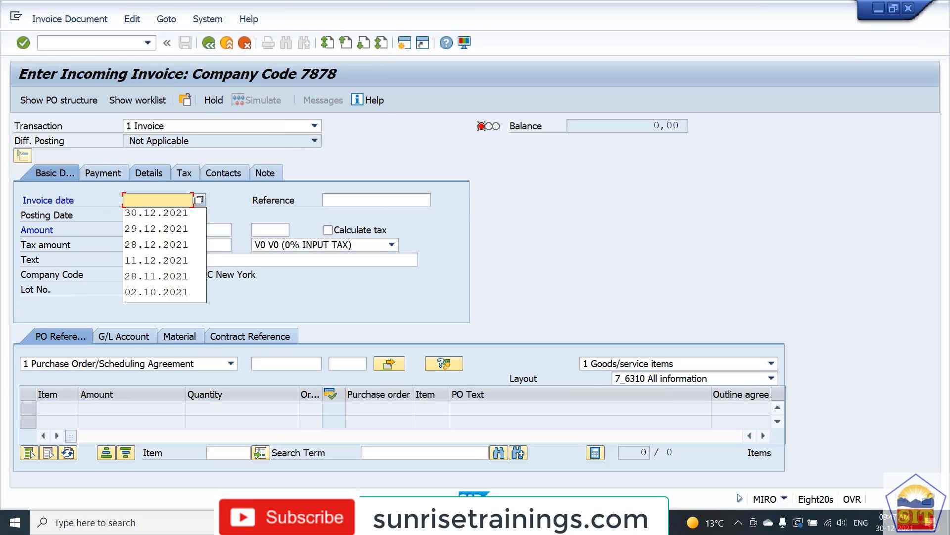
key(Down)
key(Tab)
key(Tab)
key(BackSpace)
key(Down)
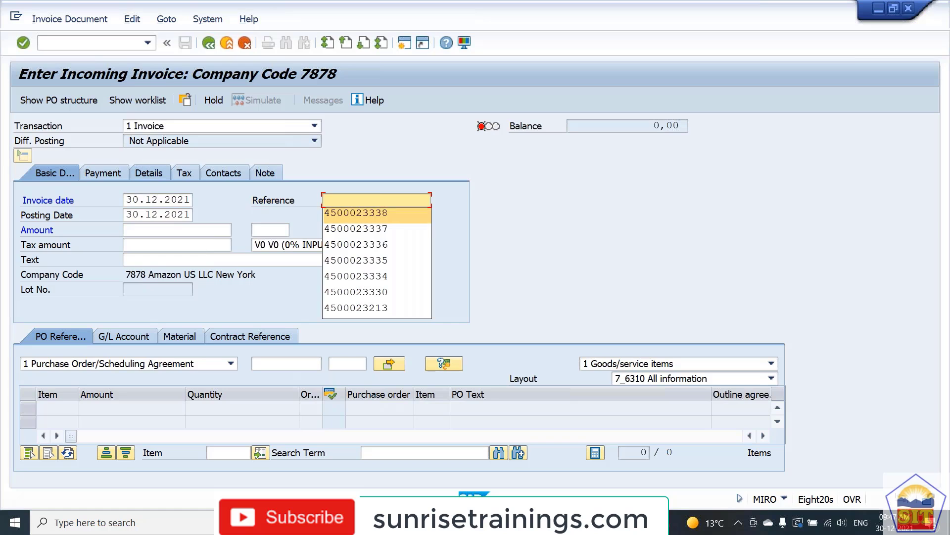
Step: Enter the same purchase order number as the PO reference, load its item, and check the balance
key(Tab)
key(Tab)
key(Tab)
key(Tab)
key(Tab)
key(Tab)
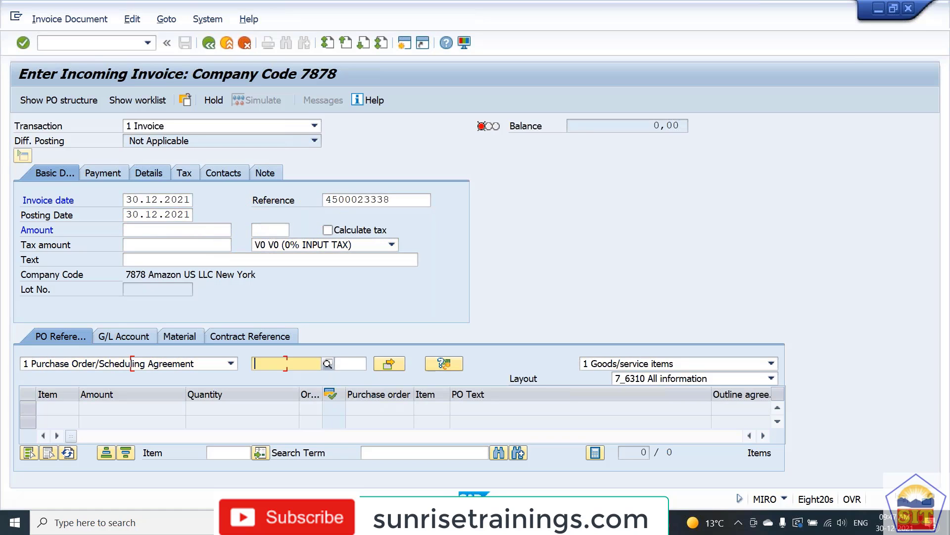
key(BackSpace)
key(Down)
key(Return)
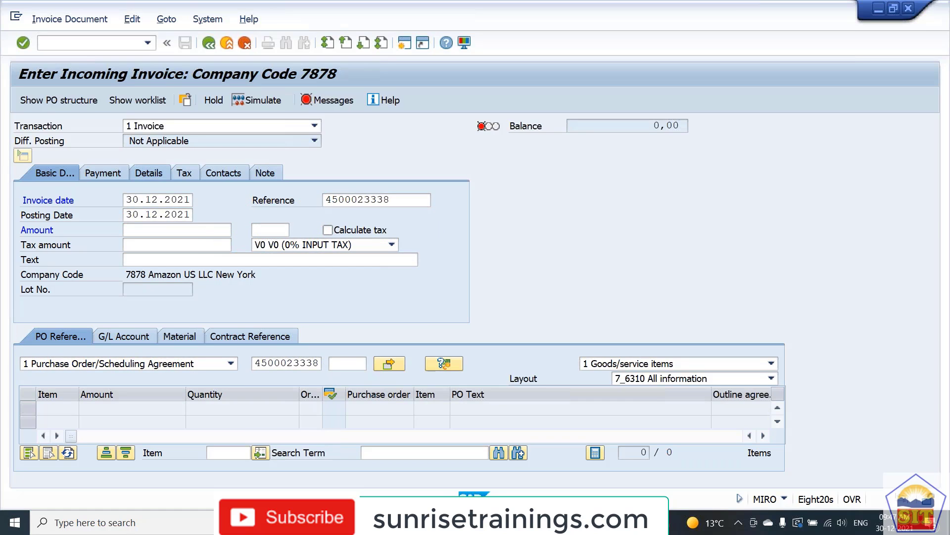
drag(625, 126, 734, 118)
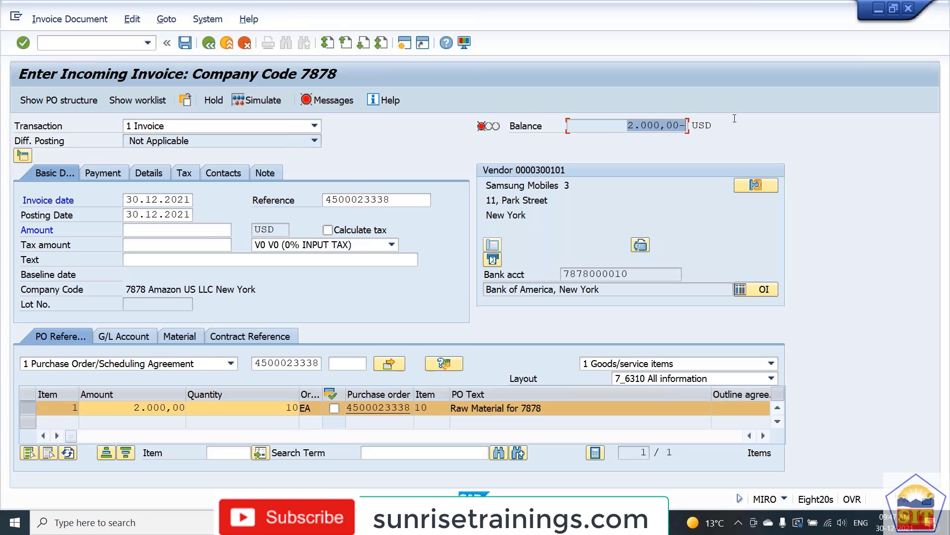
Step: Turn on automatic tax calculation for the new invoice and set its payment baseline date to 30.12.2021
click(339, 232)
key(Return)
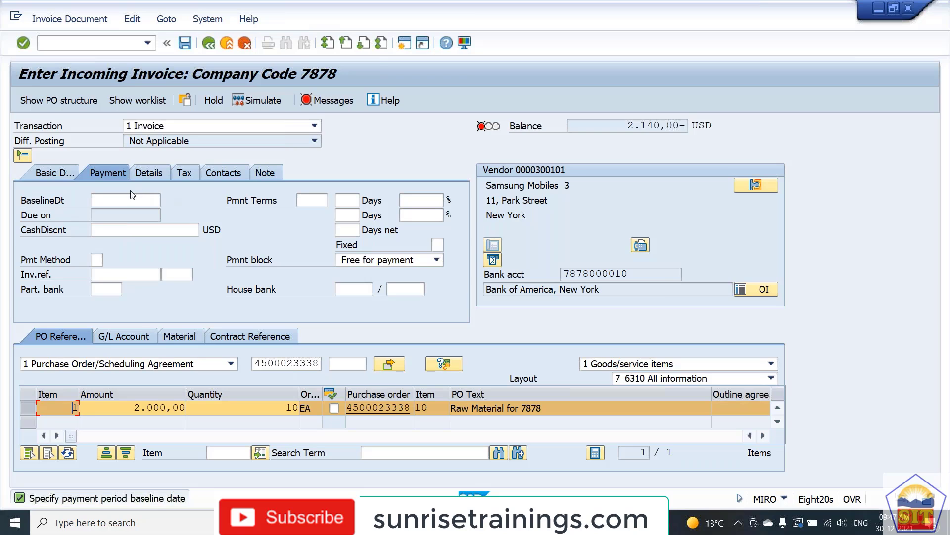
click(126, 201)
click(126, 200)
key(Down)
key(Return)
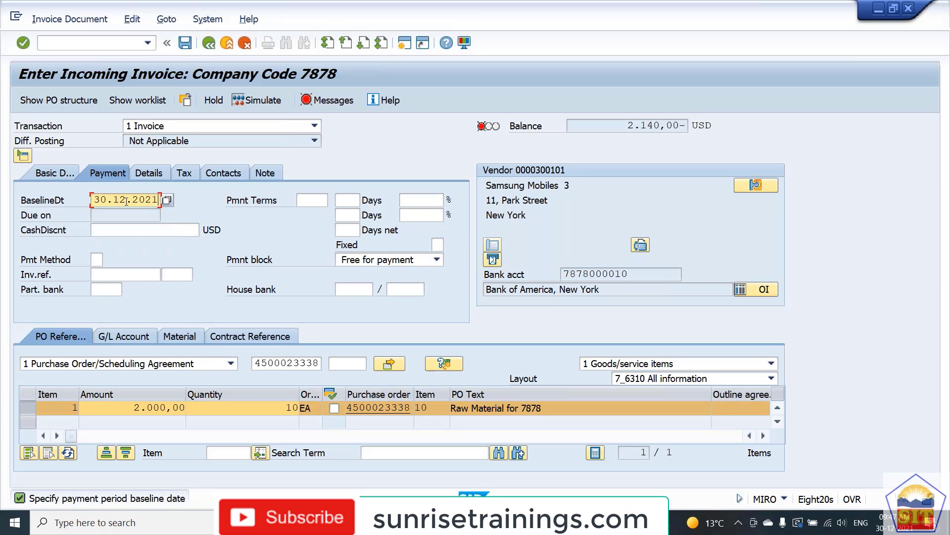
Step: Confirm the payment baseline date and enter 2.000 as the invoice amount in the basic data
key(Return)
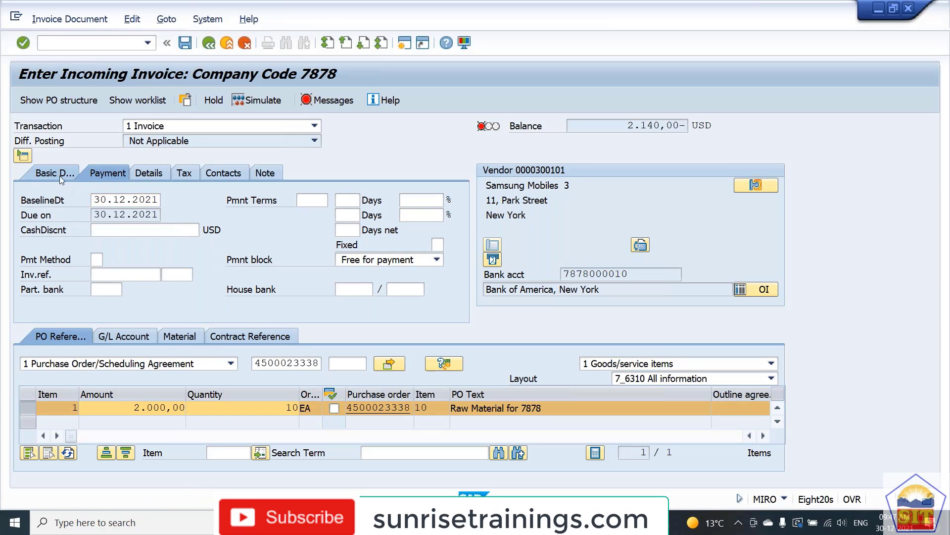
click(61, 177)
click(138, 229)
text(2)
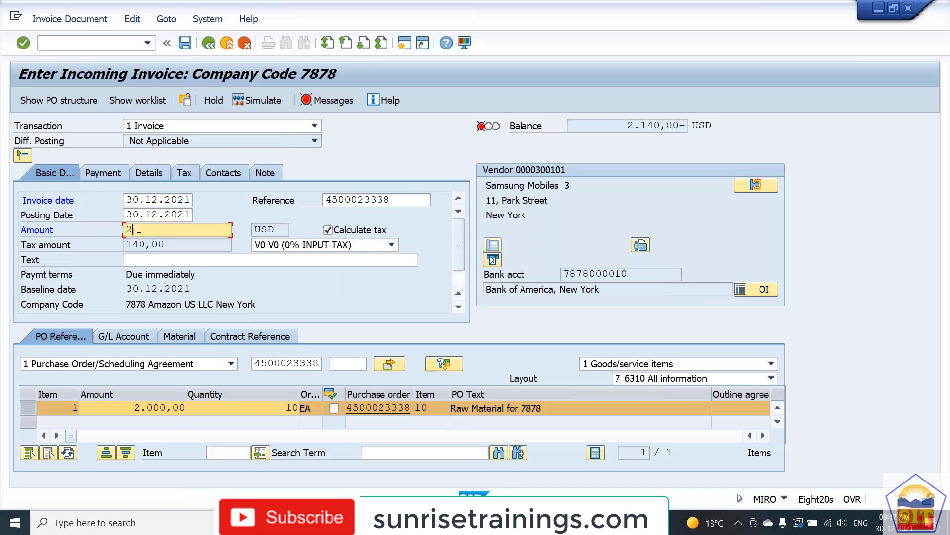
text(.000)
key(Return)
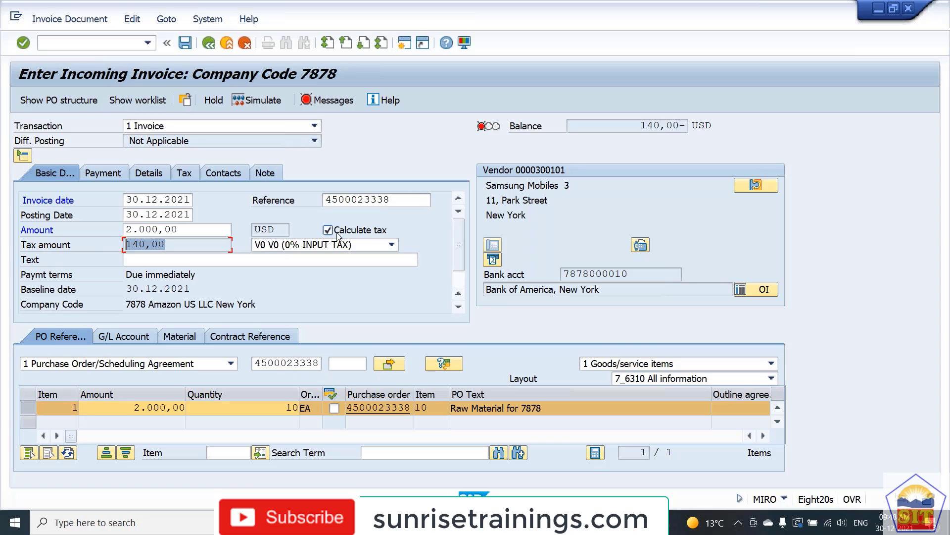
Step: Set the invoice amount to 2.140,00 USD to include the tax, and compare it with the purchase order item's amount
click(141, 229)
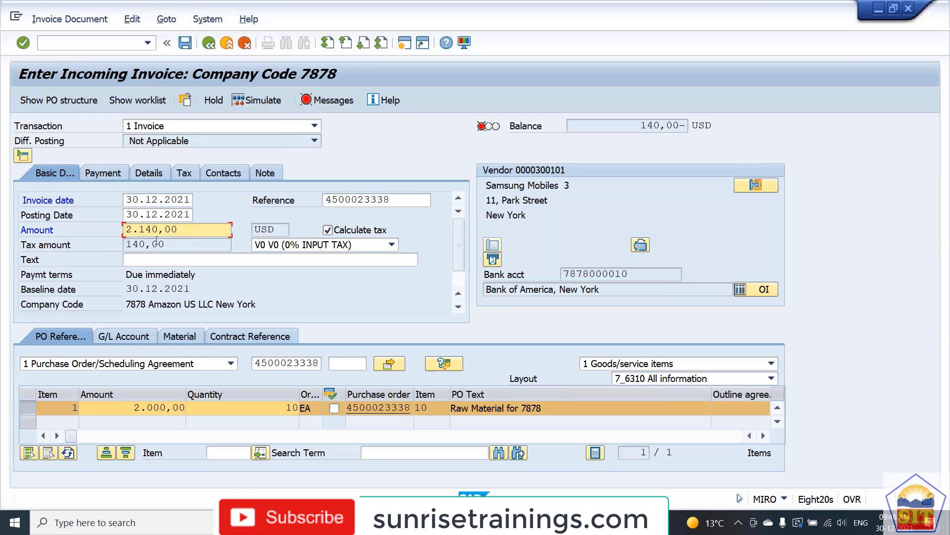
key(Return)
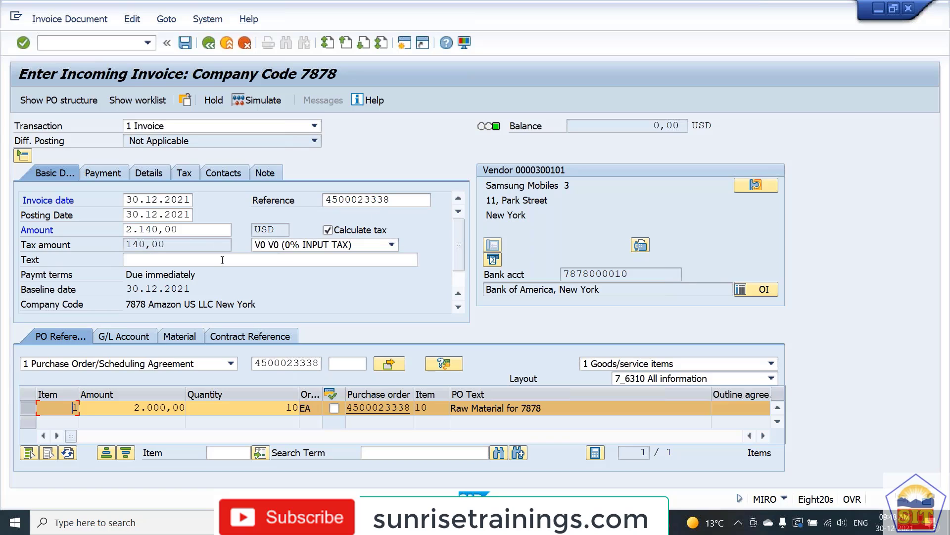
click(184, 229)
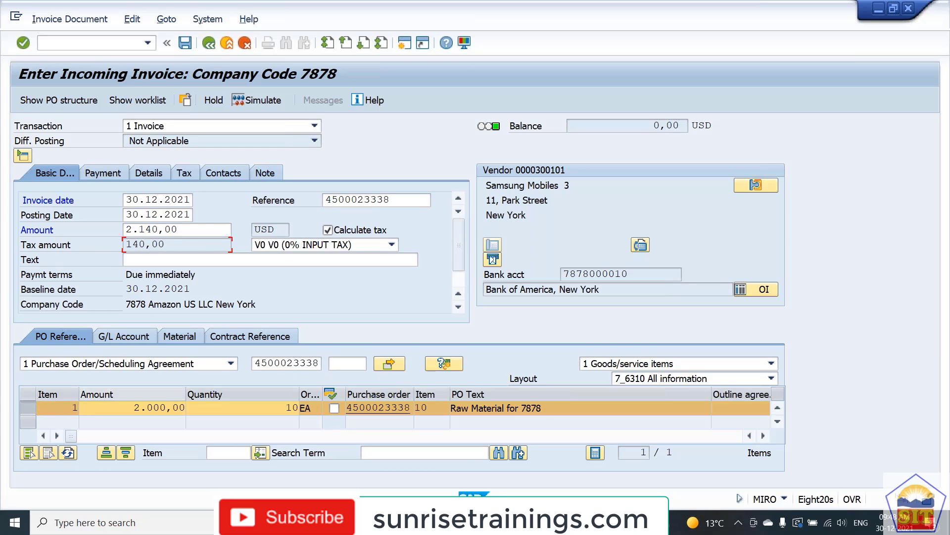
click(164, 408)
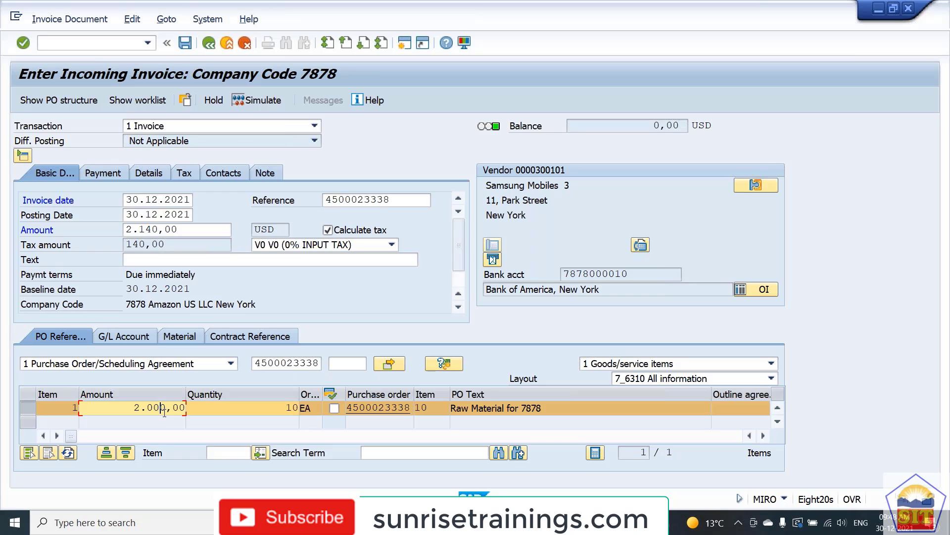
Step: Simulate the invoice posting and read the error messages in its verification log
click(255, 102)
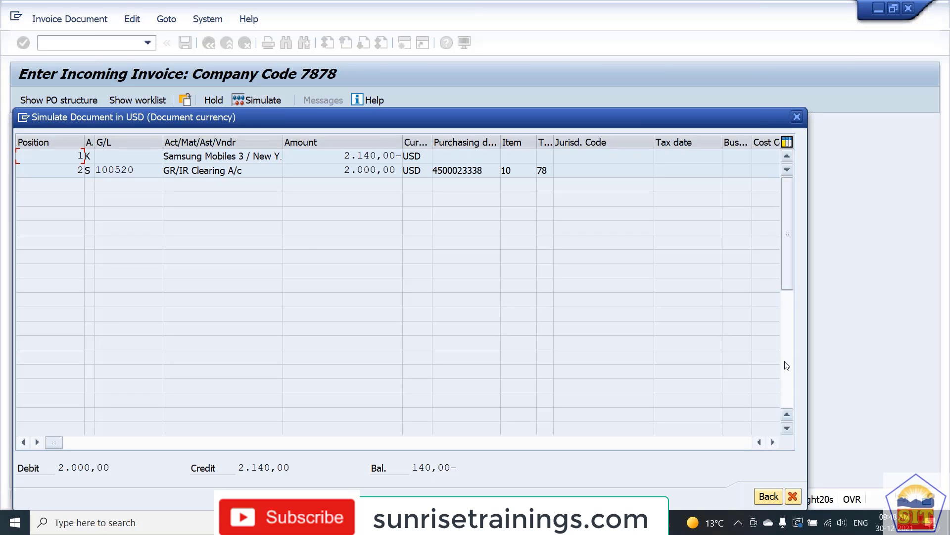
click(800, 496)
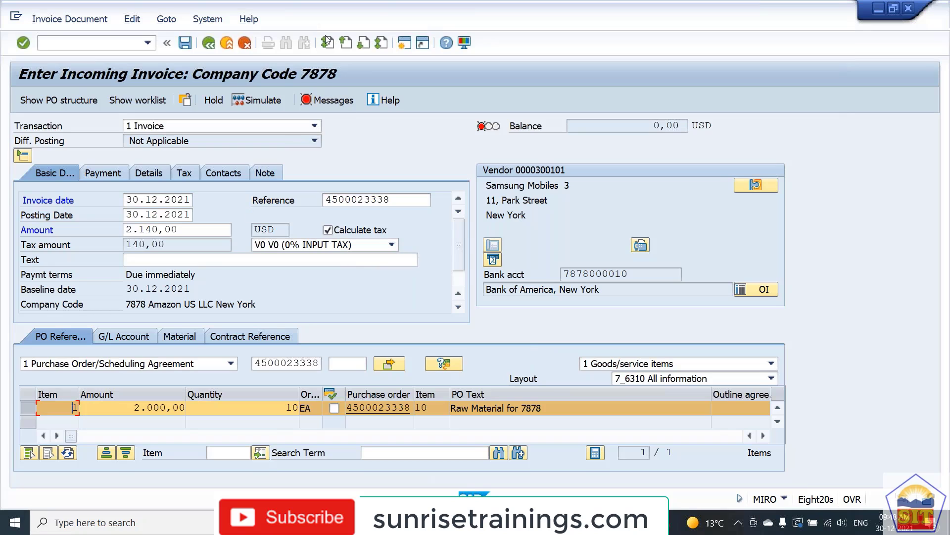
click(341, 101)
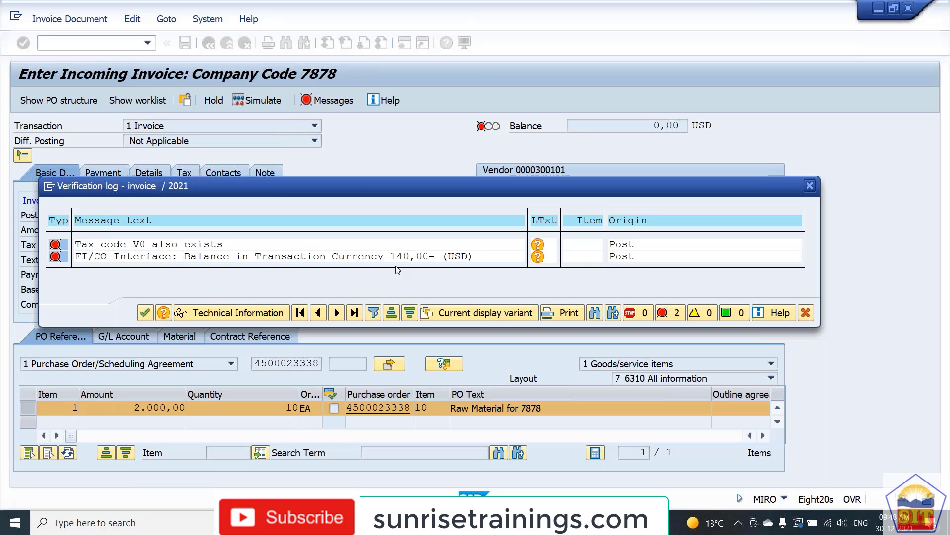
click(806, 313)
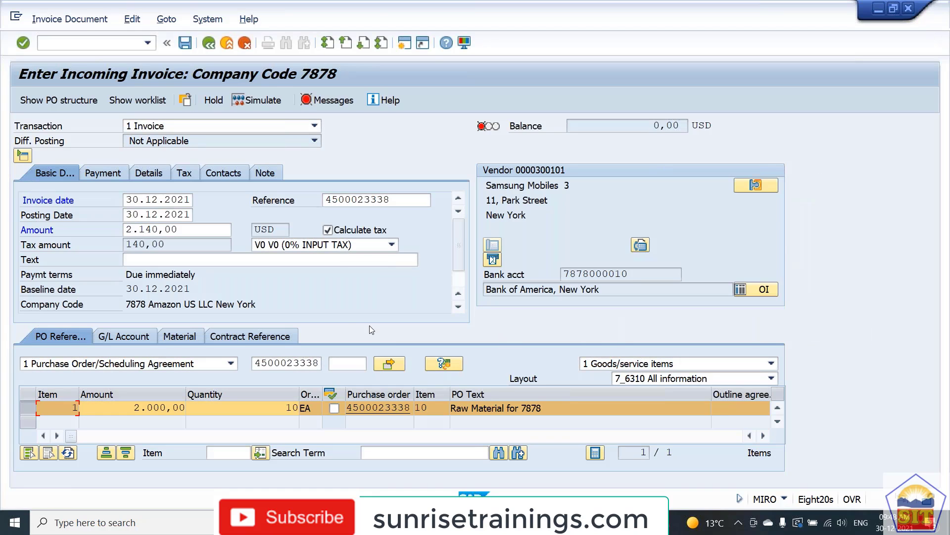
Step: Change the invoice's tax code to 78 (7% Input Tax), simulate it again, and post it from the simulation
click(392, 245)
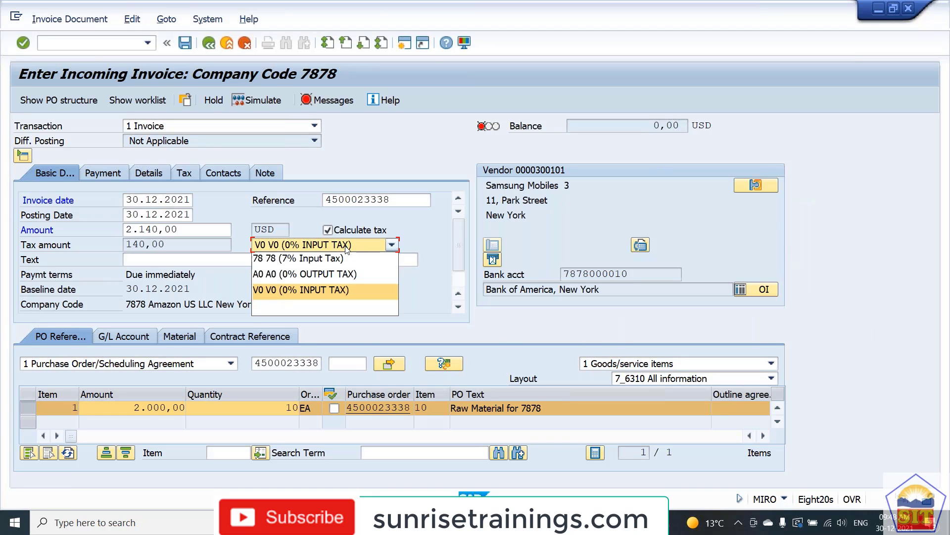
click(321, 259)
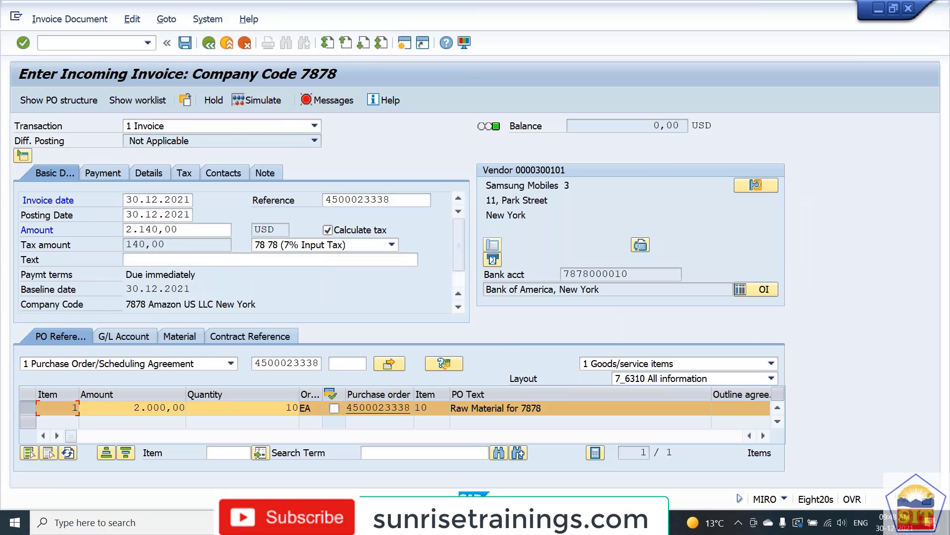
click(264, 101)
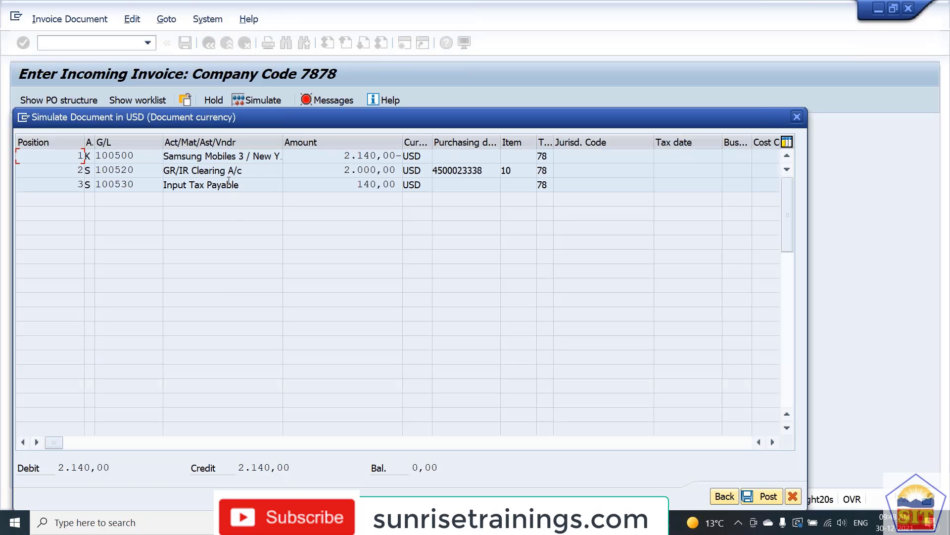
drag(229, 182, 380, 177)
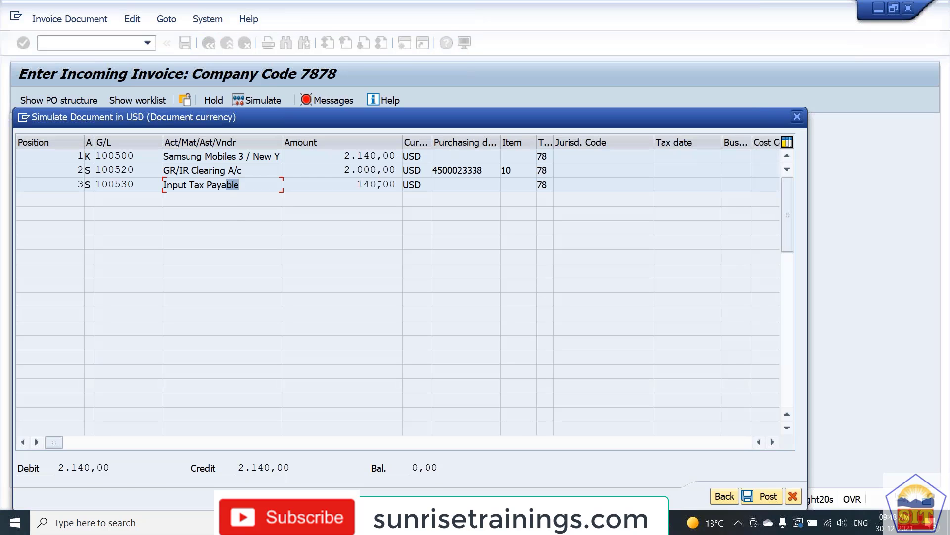
click(770, 498)
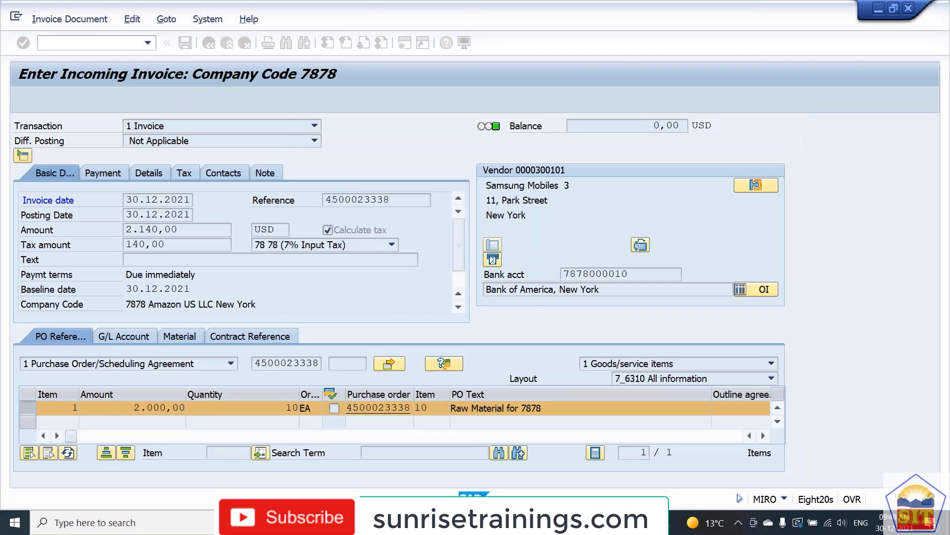
Step: Display the posted invoice document, open its follow-on accounting document, and review the input tax, GR/IR clearing and vendor line items
click(68, 20)
click(65, 42)
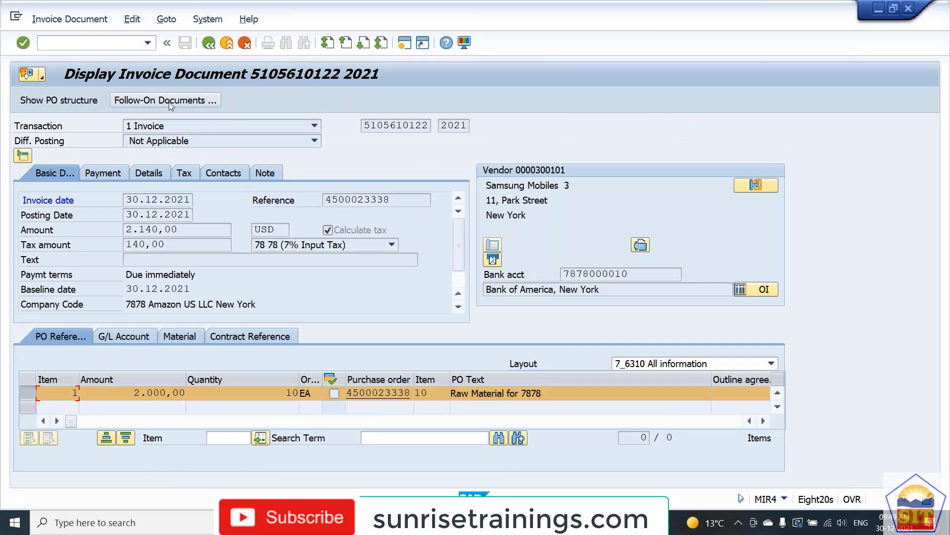
click(171, 106)
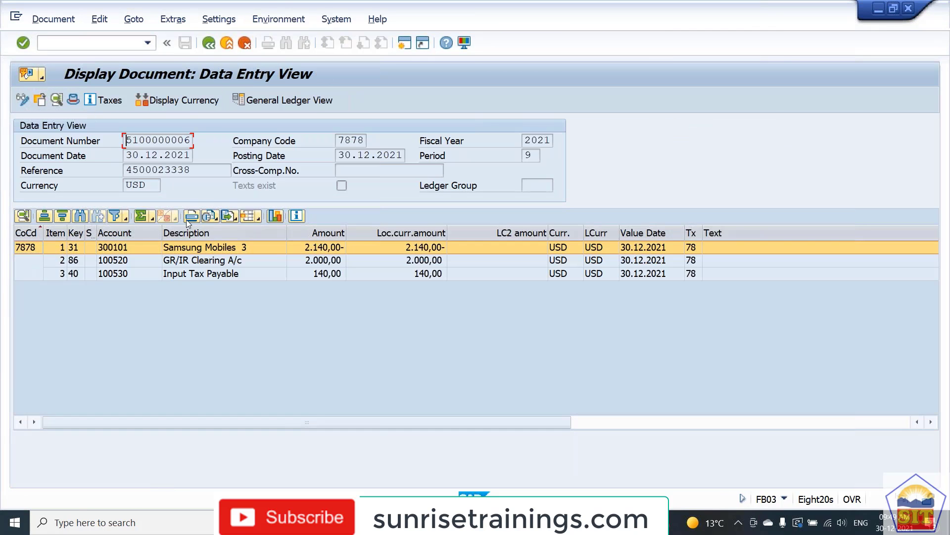
click(229, 275)
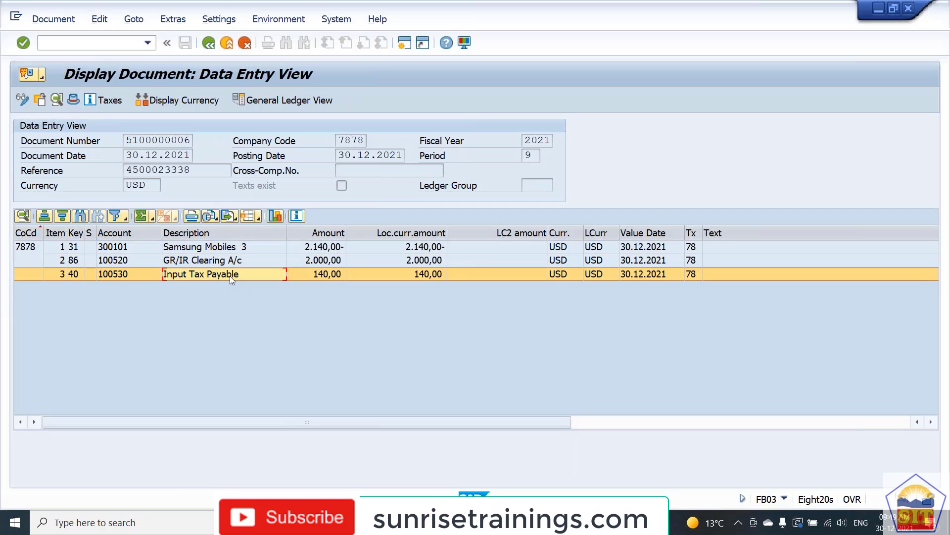
click(221, 264)
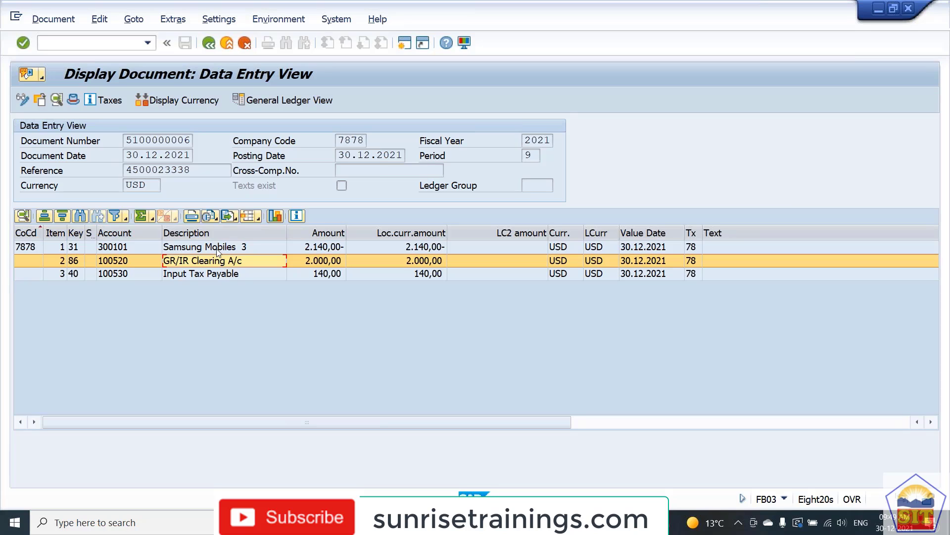
click(218, 252)
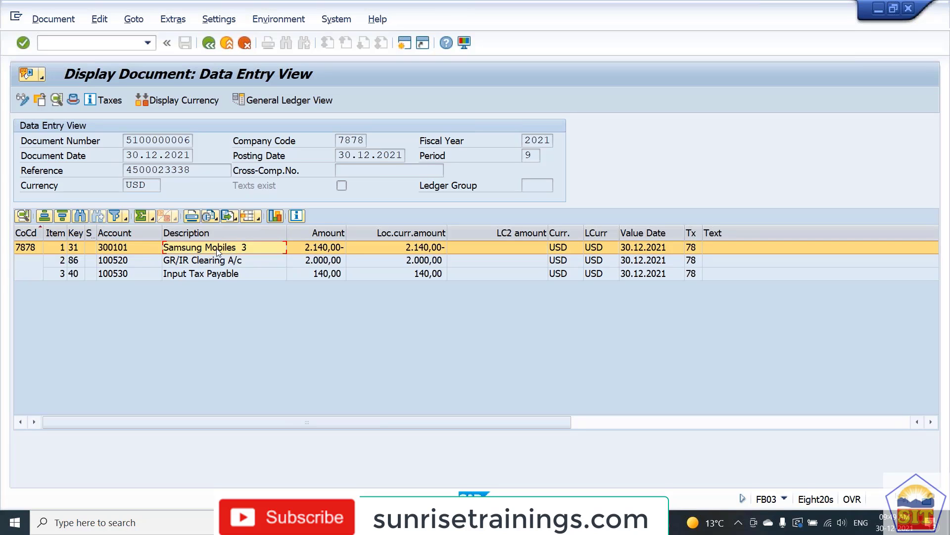